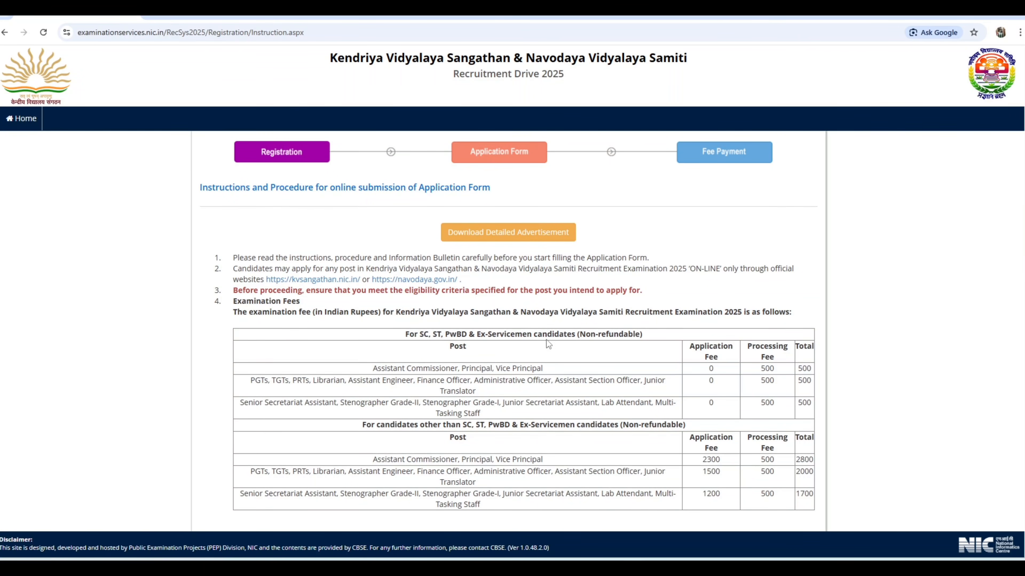
Accept the declaration about having read the advertisement and instructions, and proceed to the registration form
scroll(547, 344, down, 8)
scroll(548, 350, down, 8)
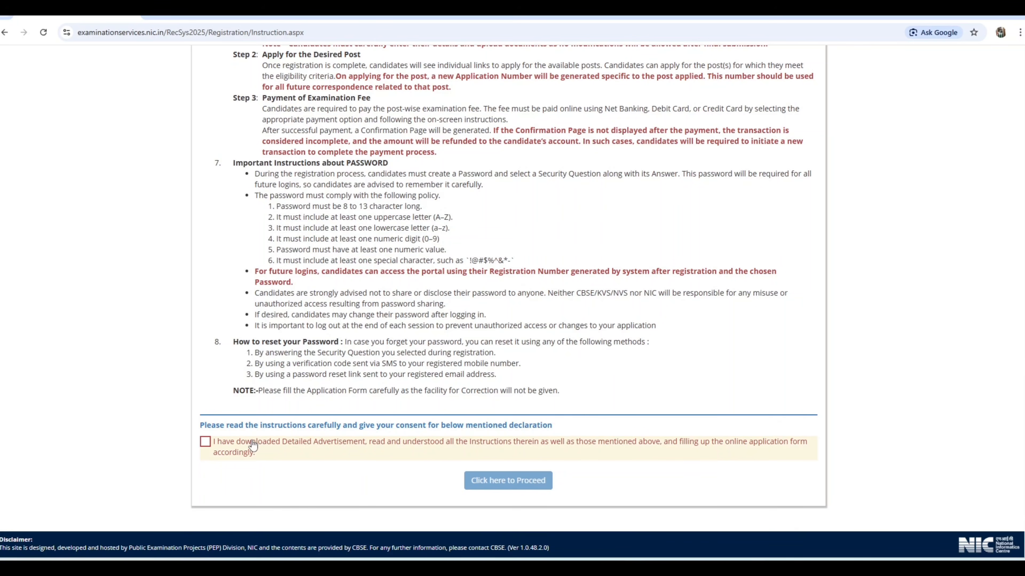
click(204, 442)
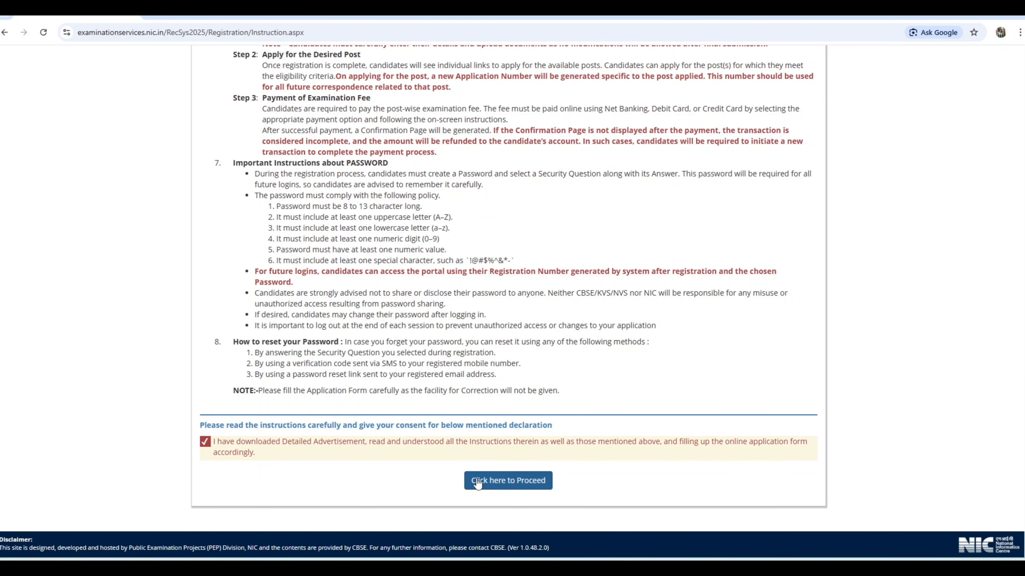
click(509, 481)
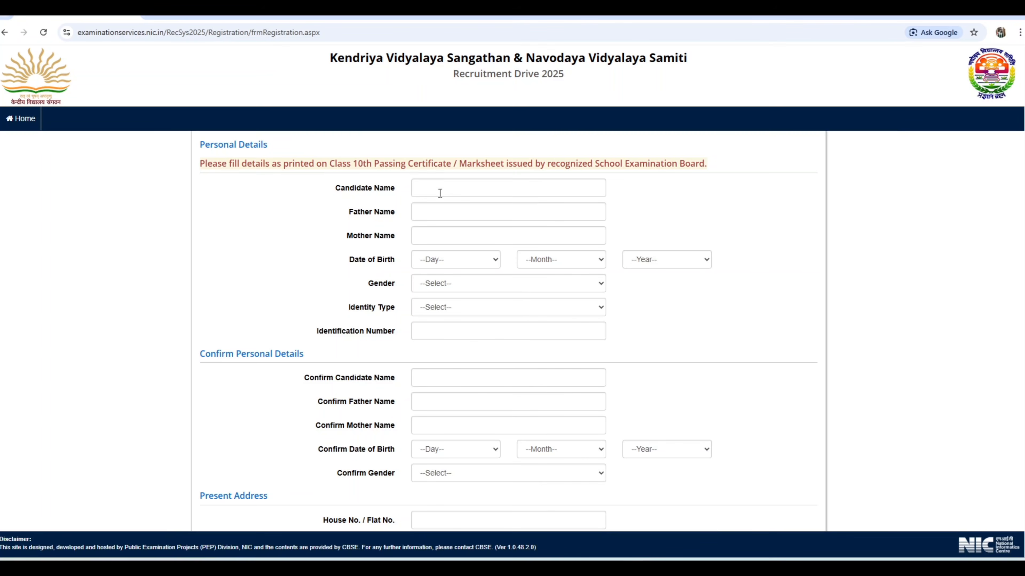
Examine the entry guidance for the candidate, father and mother name fields in Personal Details
click(439, 190)
click(431, 213)
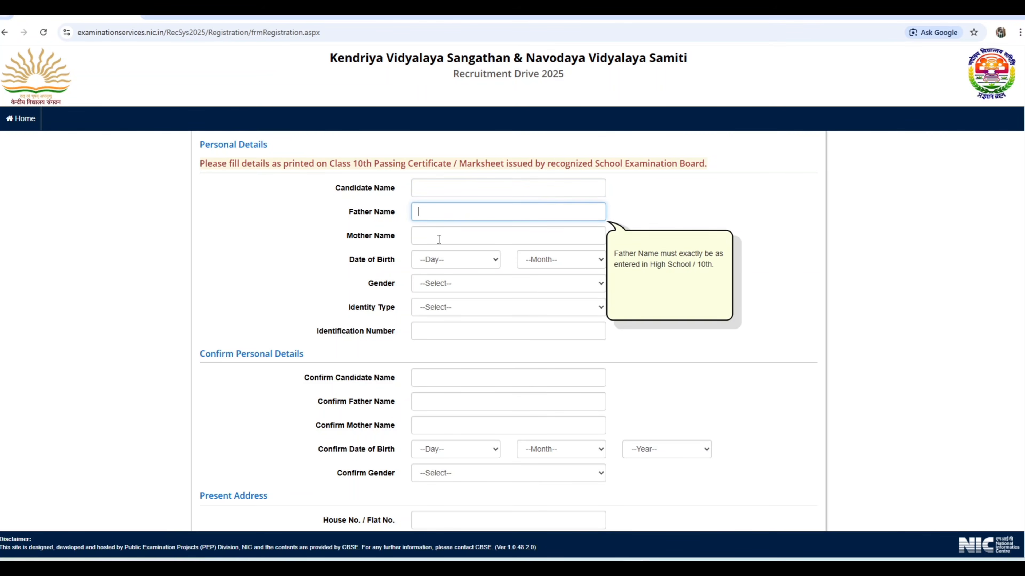
click(439, 235)
click(513, 179)
click(449, 189)
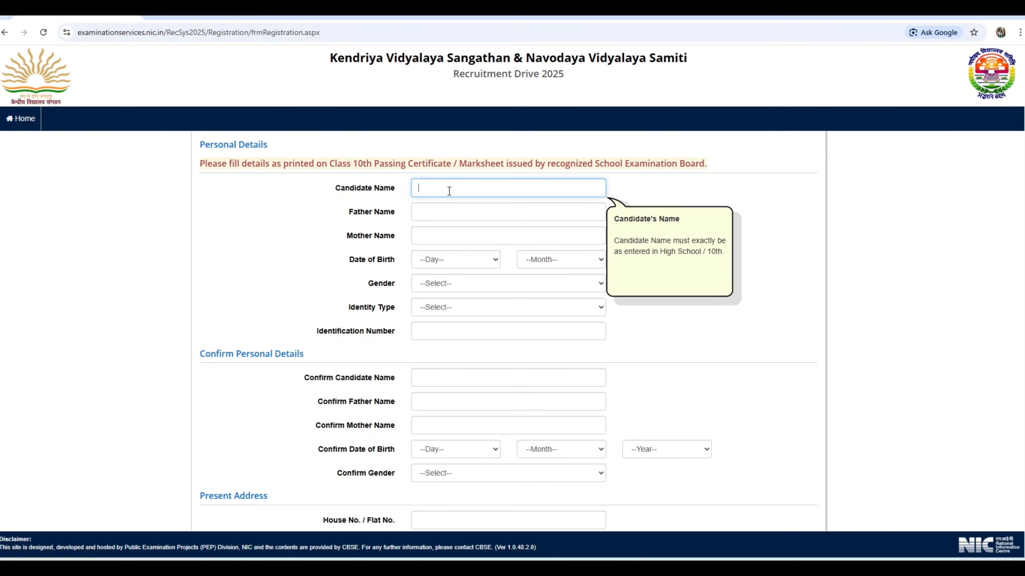
drag(354, 162, 470, 164)
click(534, 162)
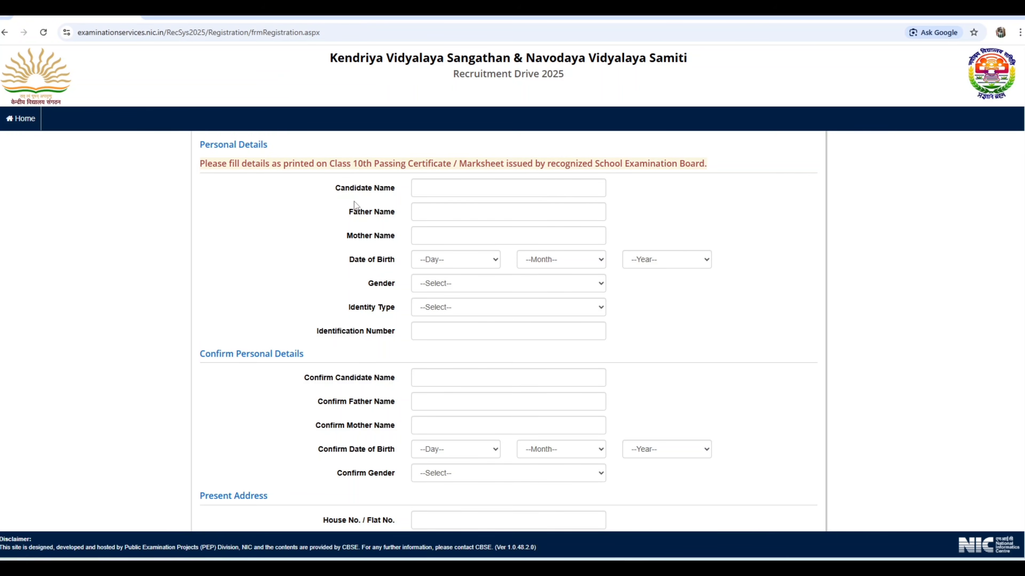
click(426, 189)
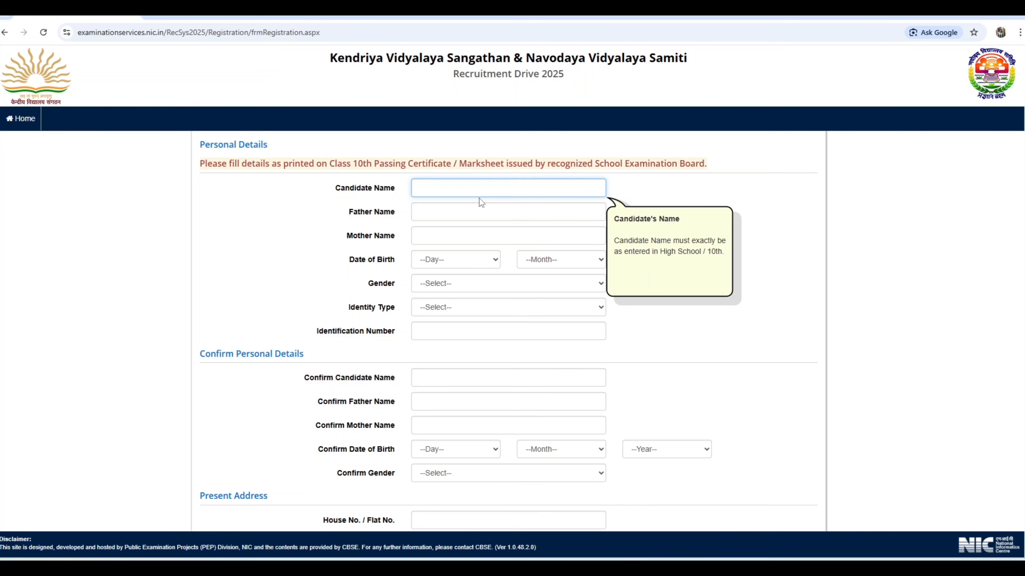
click(654, 198)
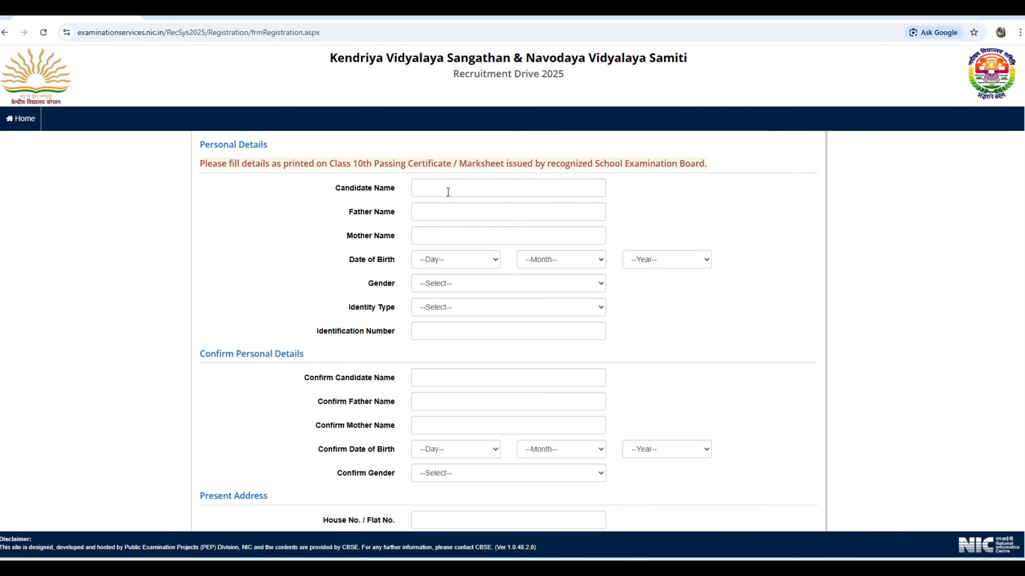
click(435, 190)
click(423, 216)
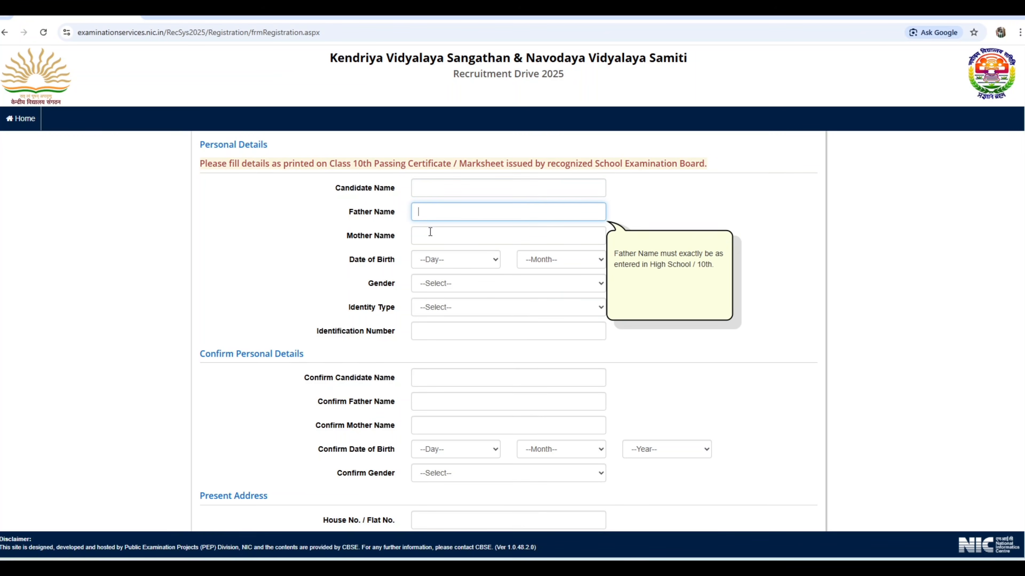
click(430, 235)
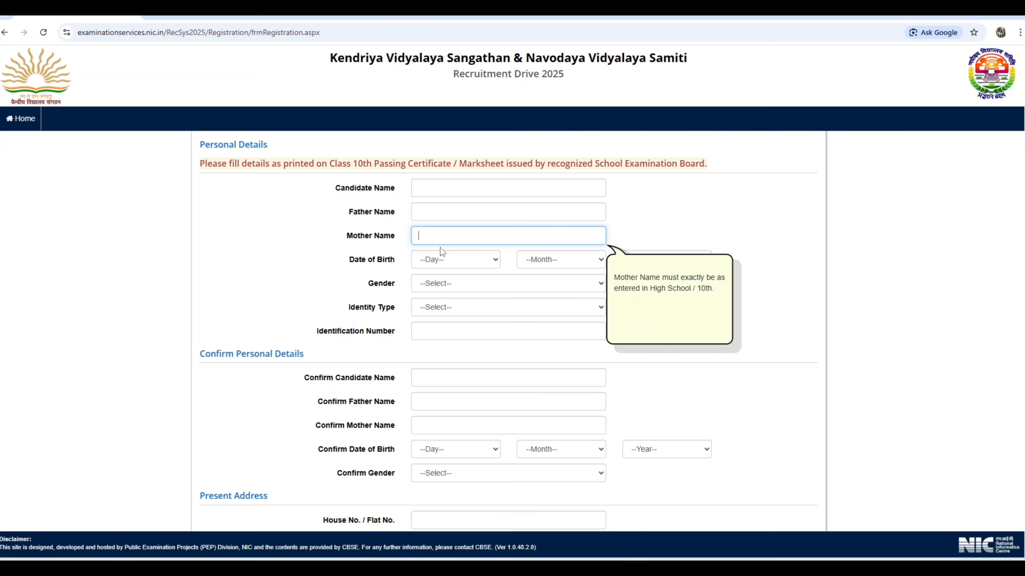
Select the day and year of the candidate's date of birth in Personal Details
click(451, 260)
click(451, 405)
click(670, 260)
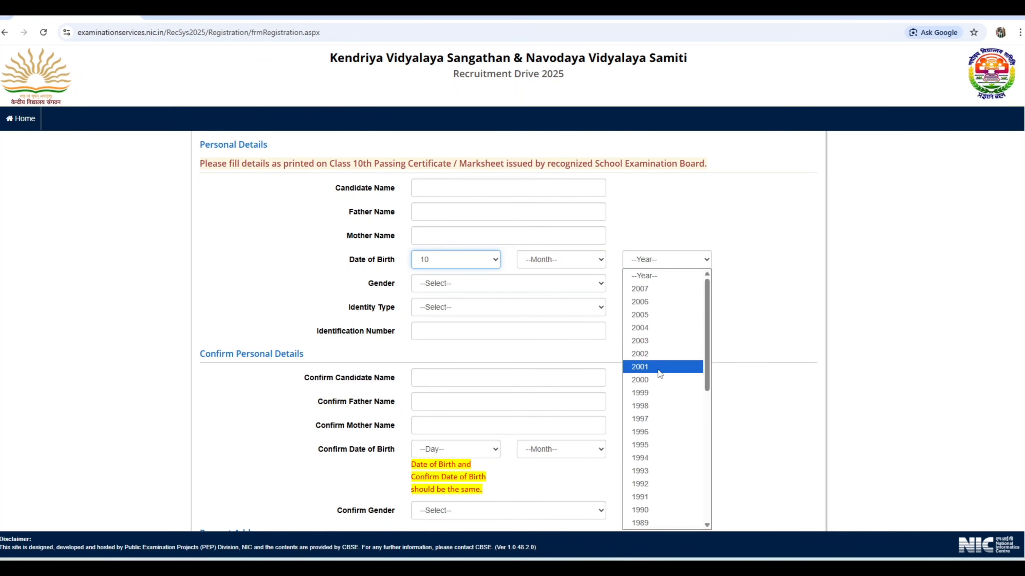
click(636, 368)
Review the gender options and set the identity type to Any Other Valid Govt Identity with photograph
scroll(465, 290, down, 4)
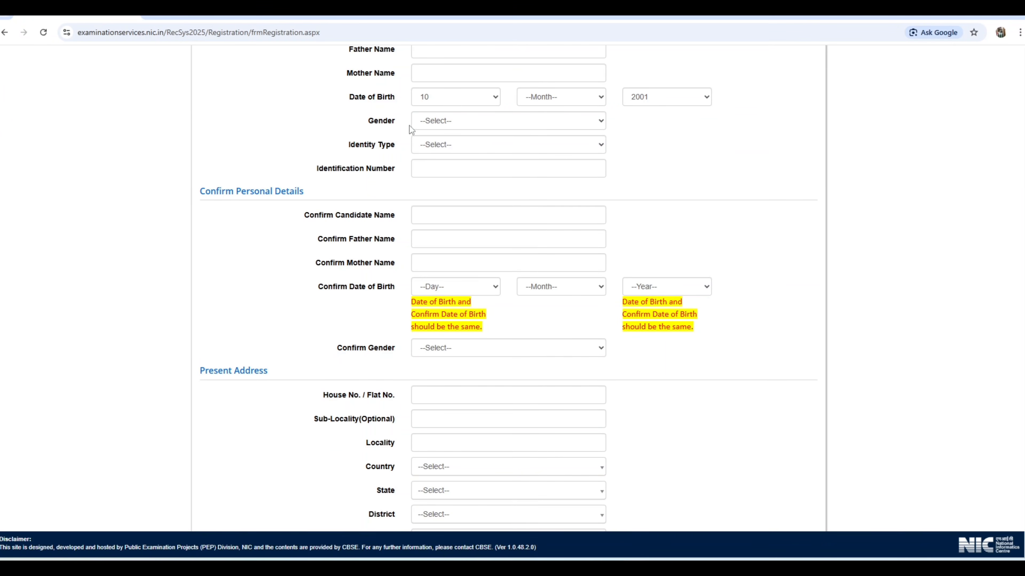
click(452, 123)
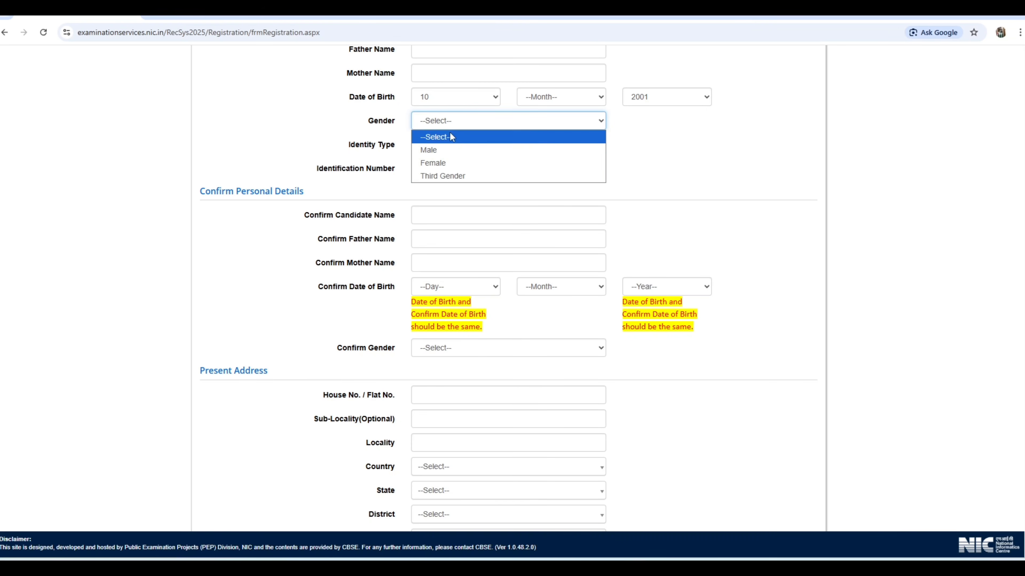
click(318, 122)
click(441, 146)
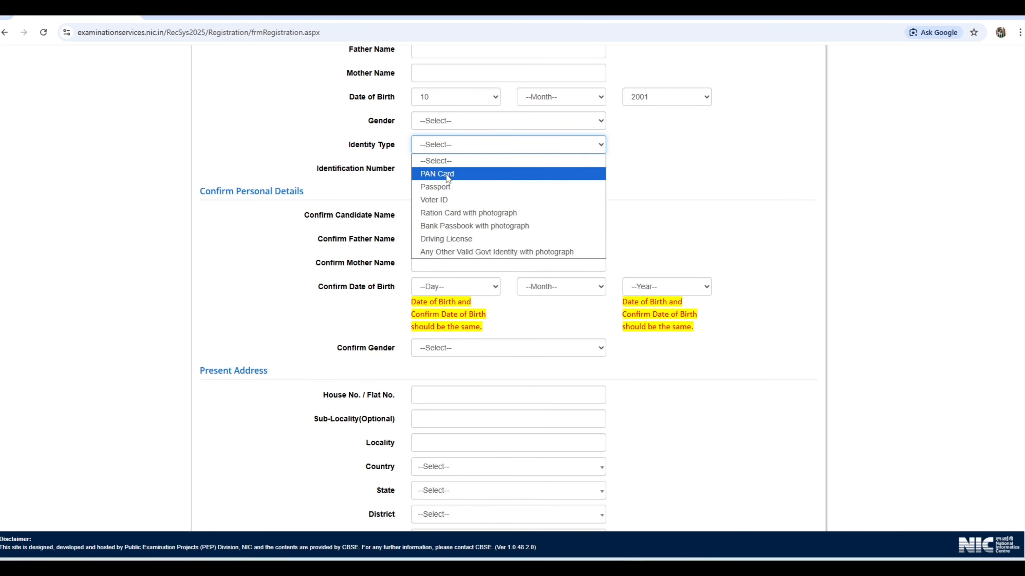
click(444, 174)
click(449, 139)
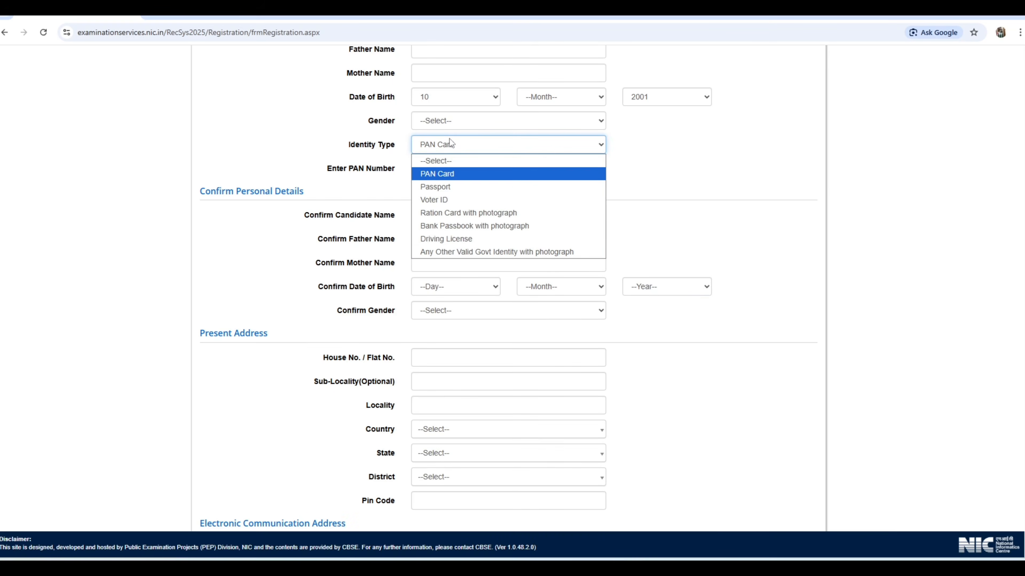
click(466, 252)
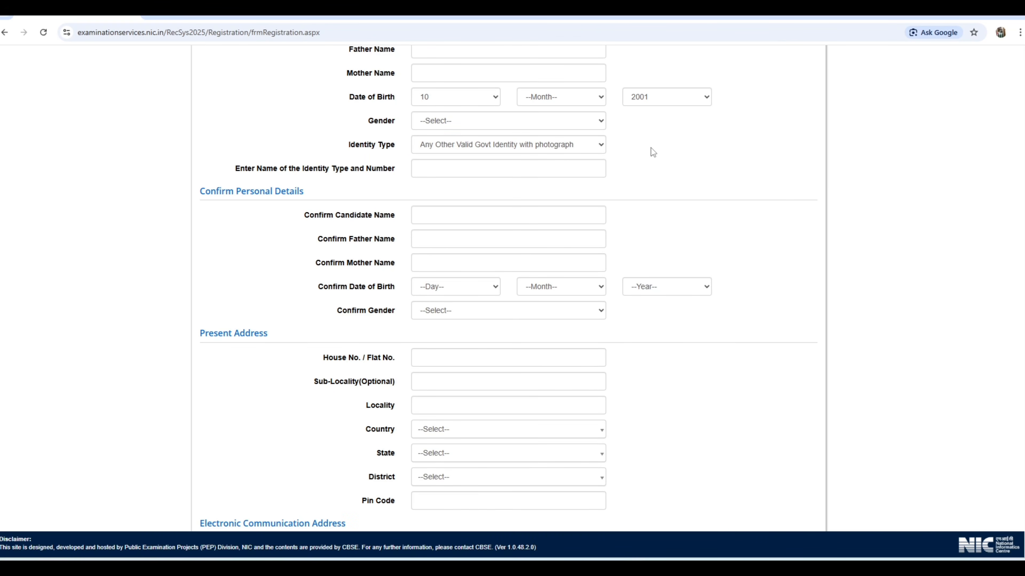
click(428, 170)
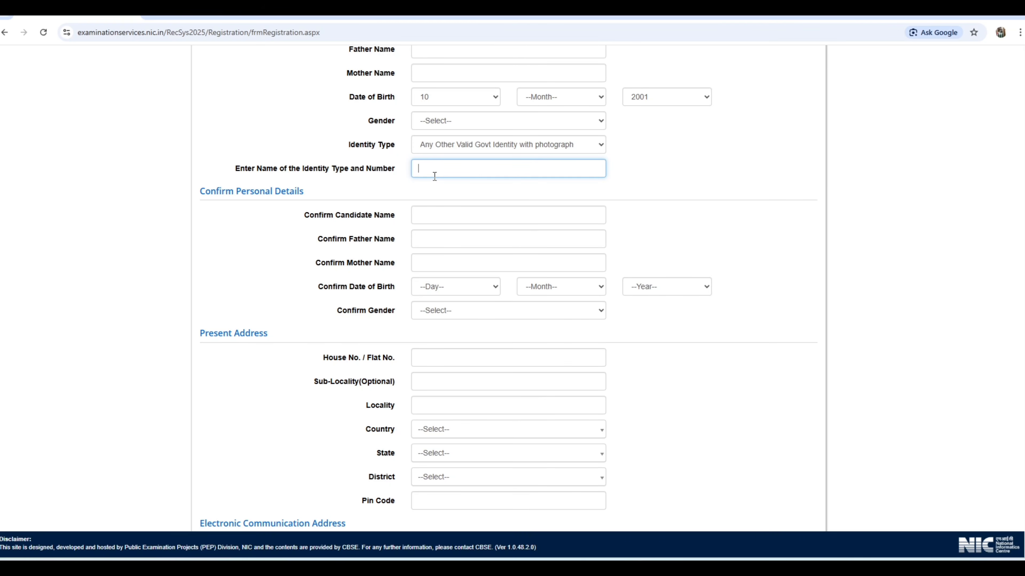
Switch the identity type to PAN Card and back to Any Other Valid Govt Identity with photograph
click(457, 147)
click(446, 174)
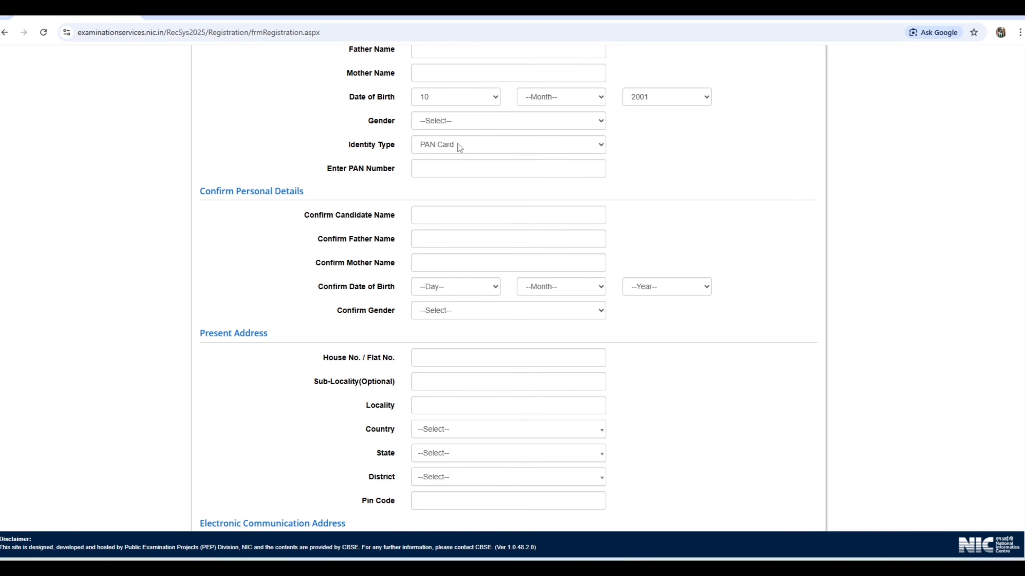
click(457, 144)
click(452, 251)
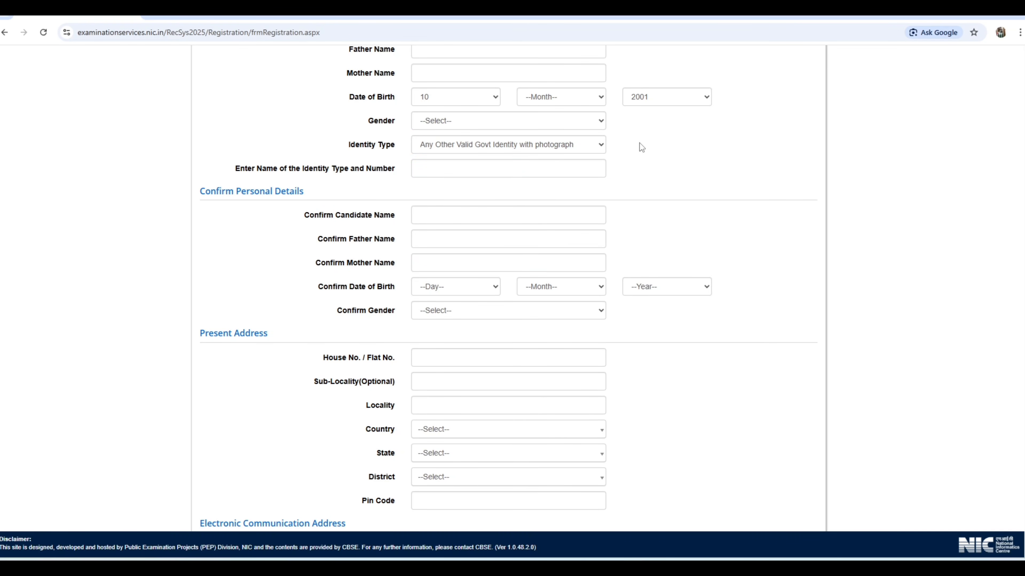
click(418, 172)
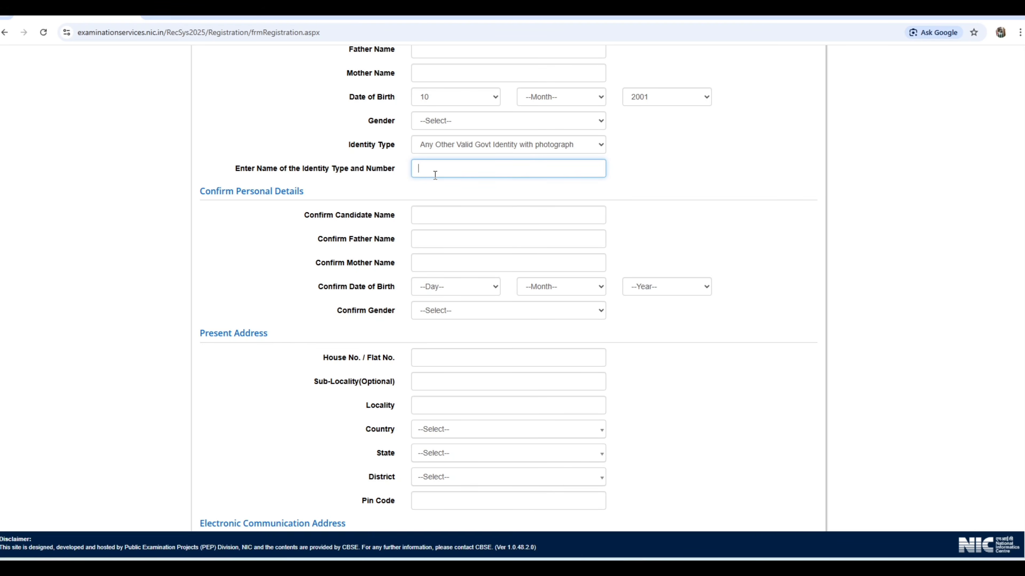
Examine the Confirm Personal Details name fields and the month options for the confirmed date of birth
scroll(423, 258, up, 1)
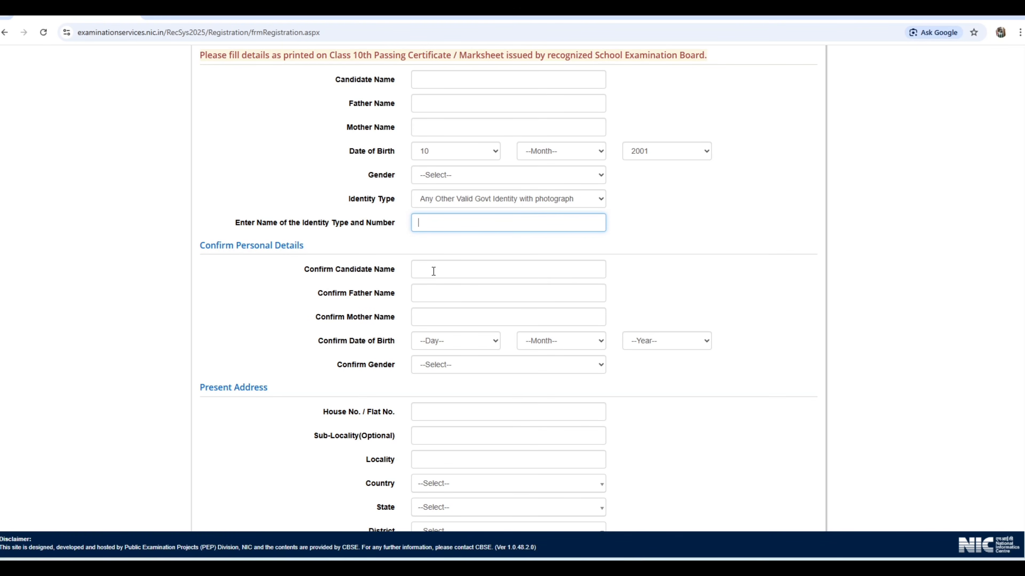
click(433, 271)
click(434, 290)
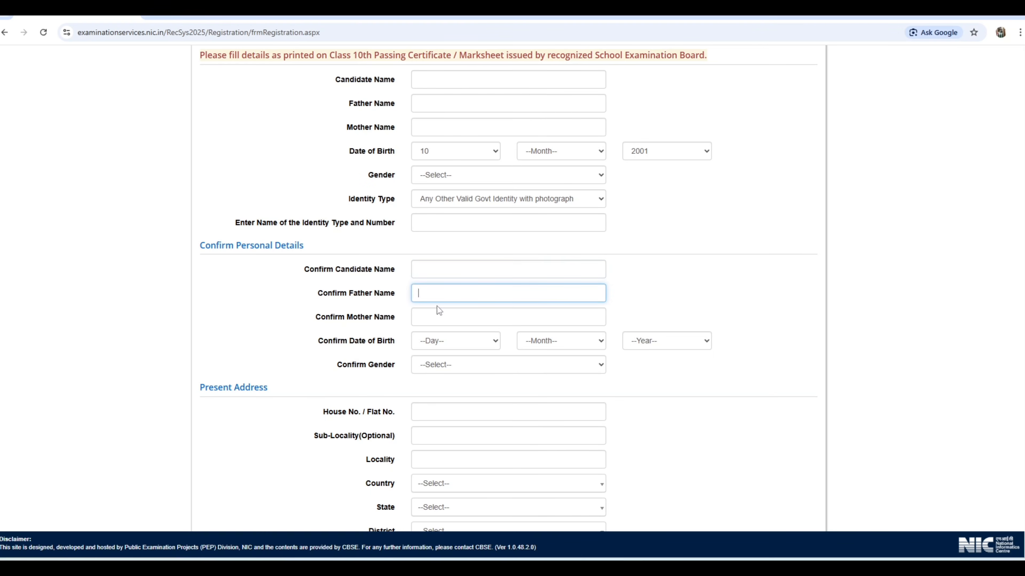
click(438, 311)
click(437, 344)
click(560, 340)
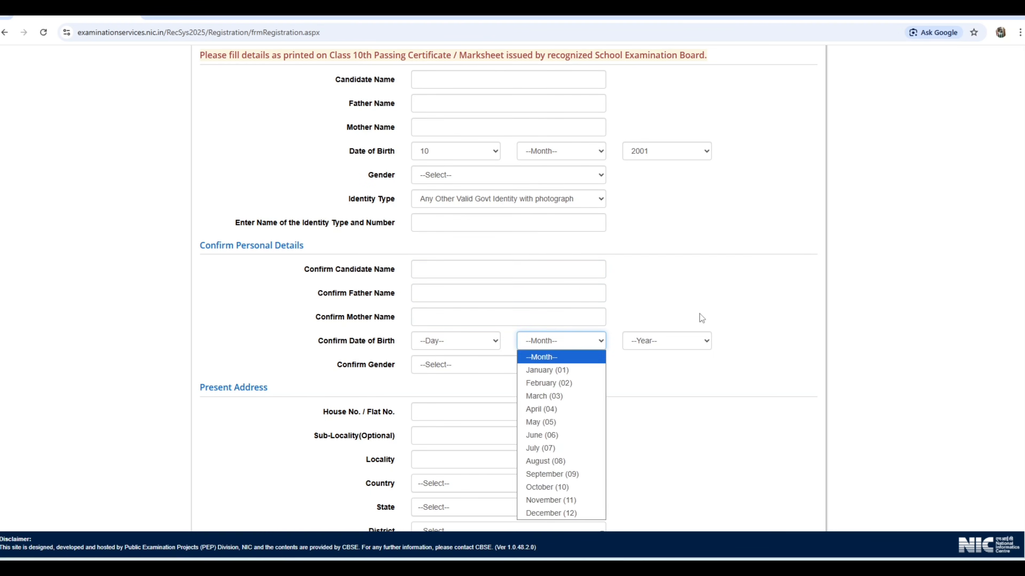
click(698, 312)
Enter the house number in the Present Address section, leaving the sub-locality and locality blank
scroll(605, 283, down, 3)
scroll(718, 306, down, 4)
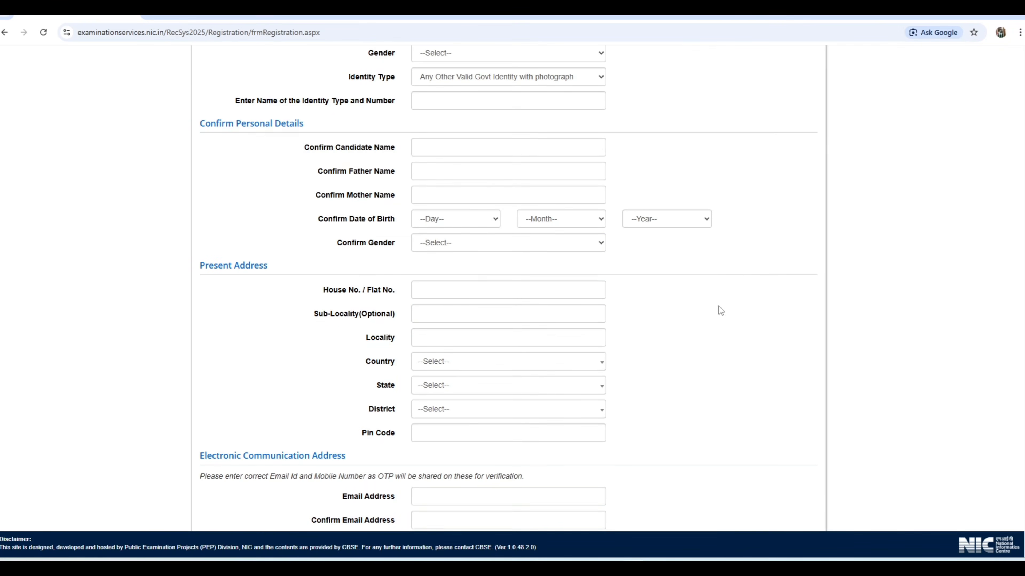
click(441, 147)
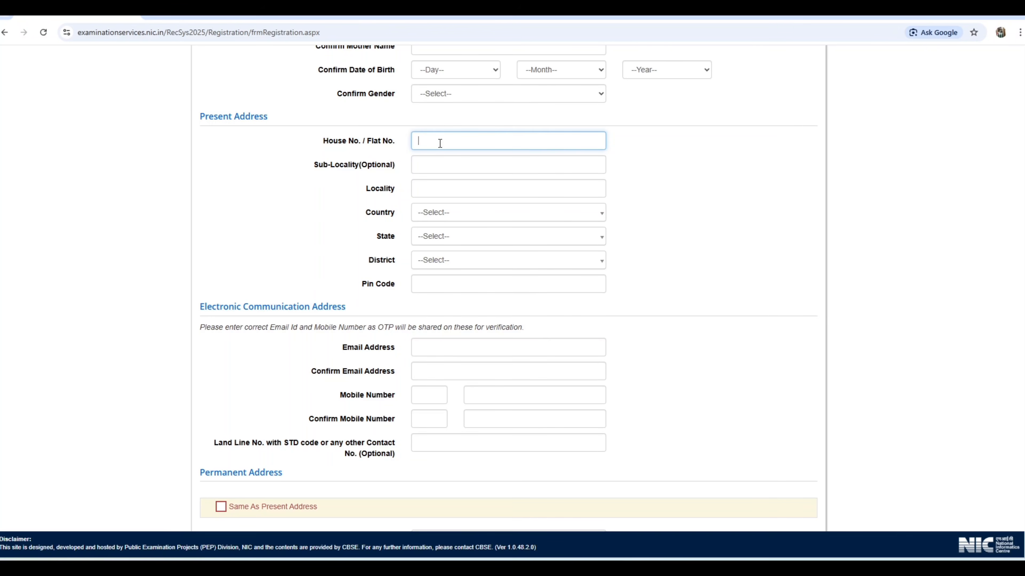
text(23)
click(434, 167)
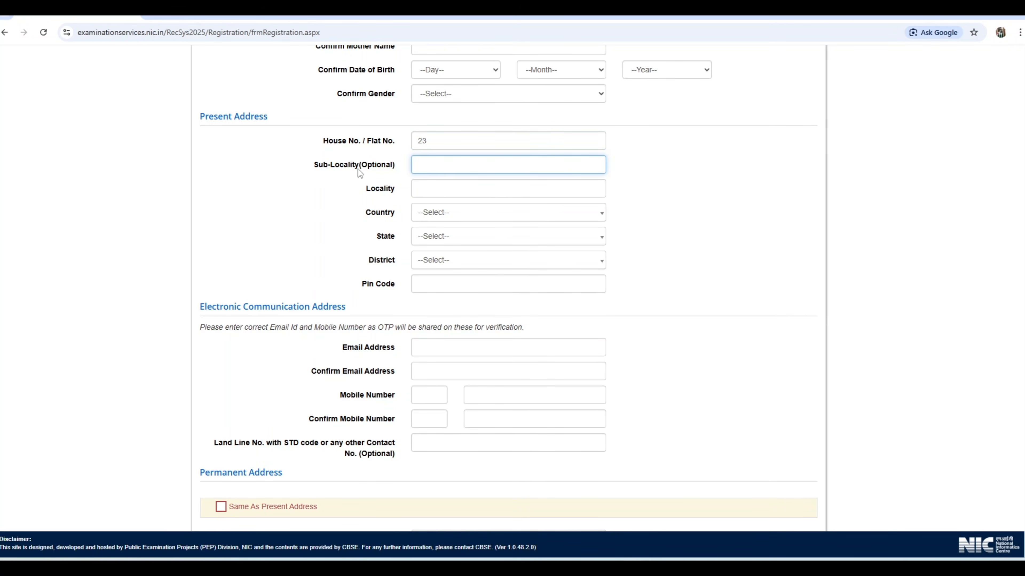
click(447, 190)
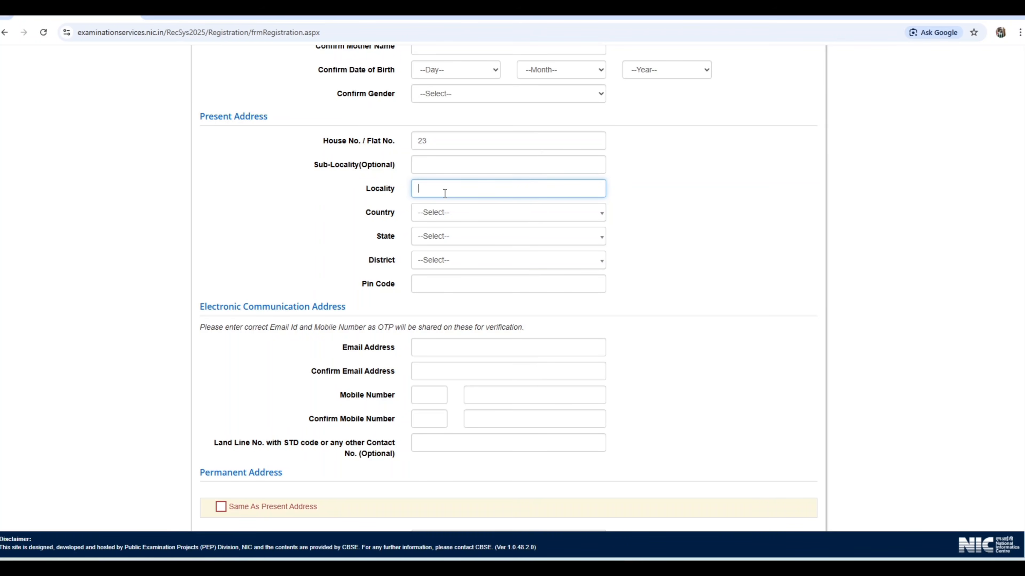
Set the present address country to India and check the state, district and pin code fields
click(449, 220)
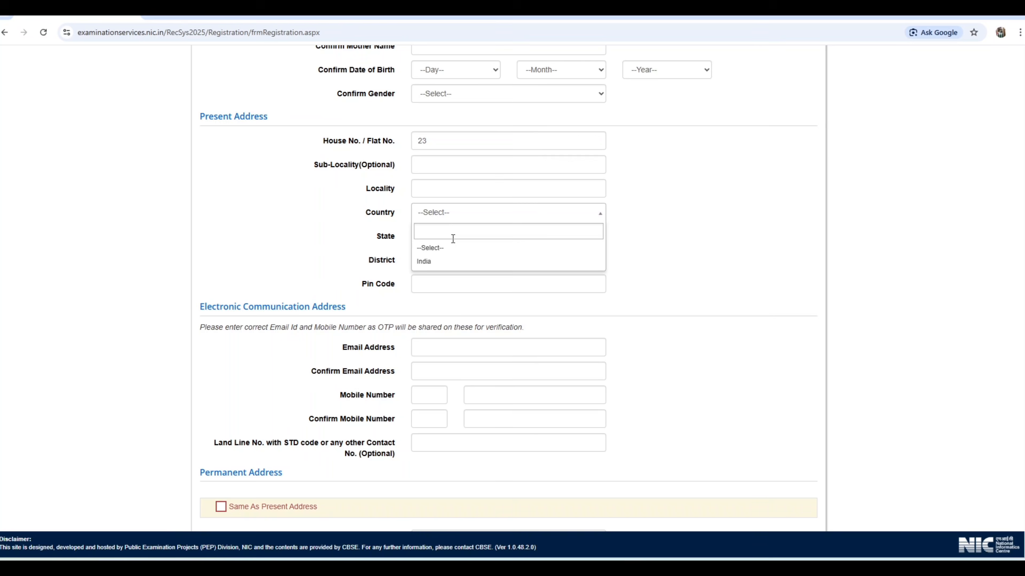
click(447, 262)
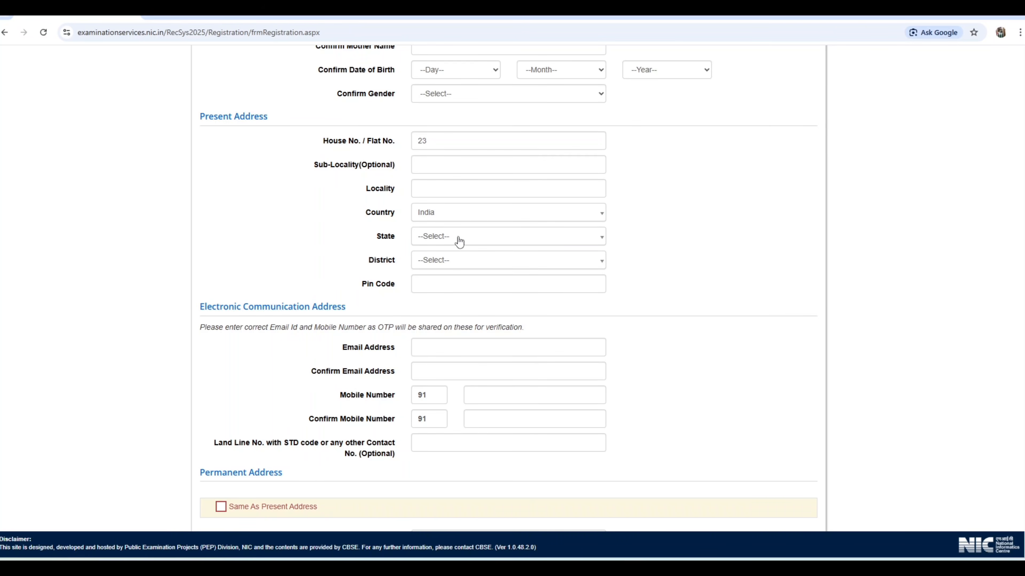
click(459, 241)
click(439, 270)
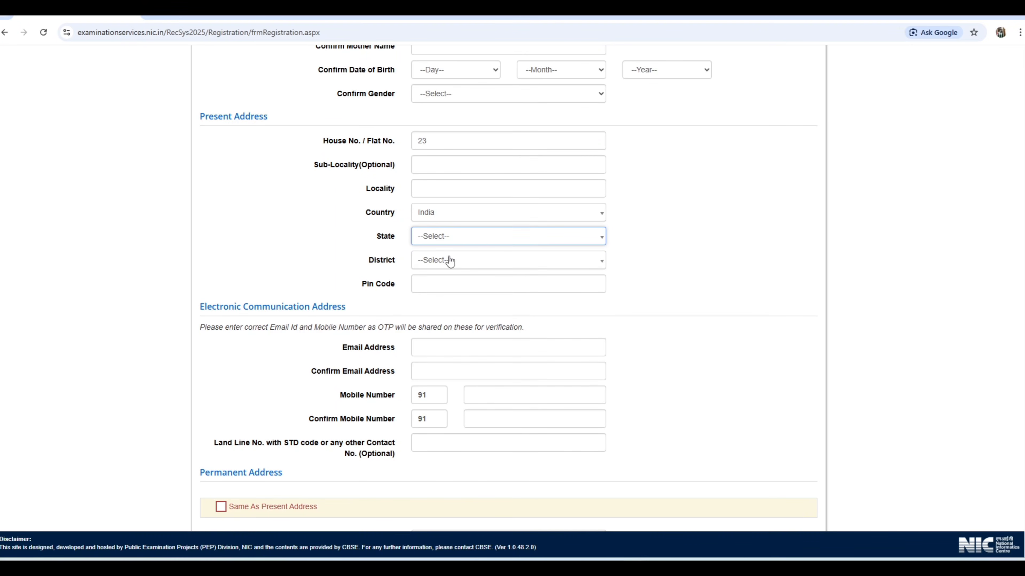
click(445, 288)
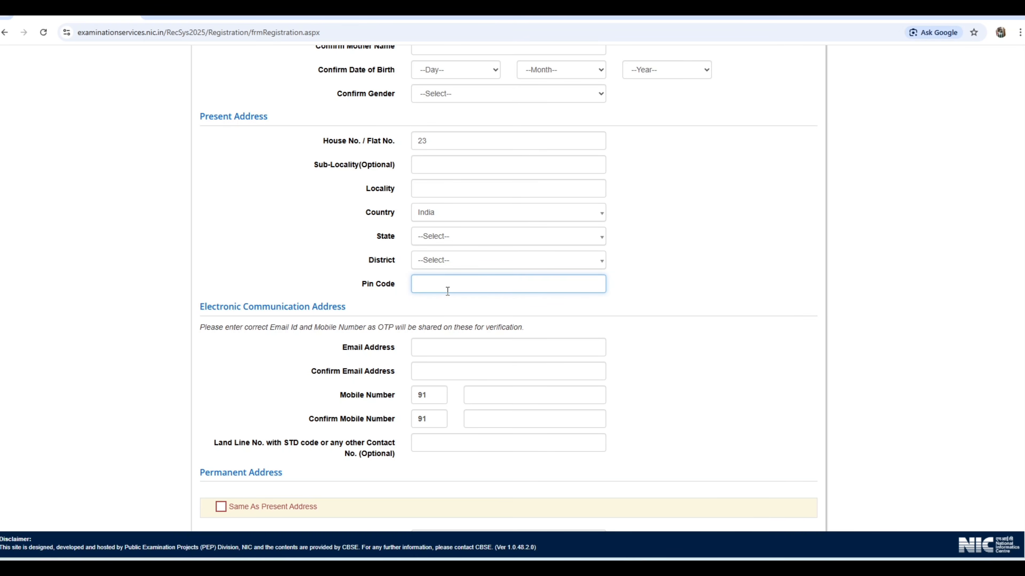
Examine the entry guidance for the email address and mobile number fields in Electronic Communication Address
scroll(631, 286, down, 4)
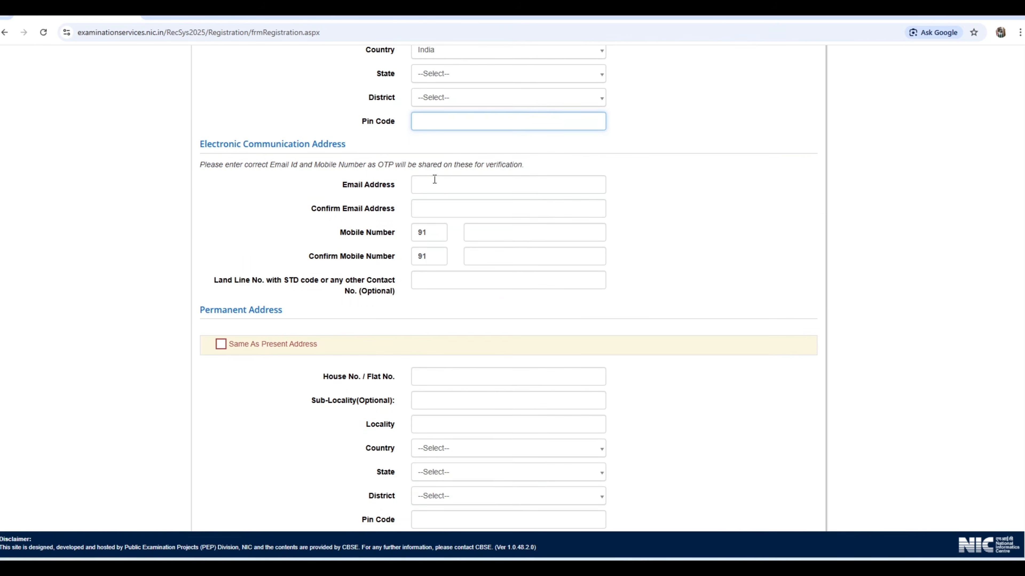
click(434, 185)
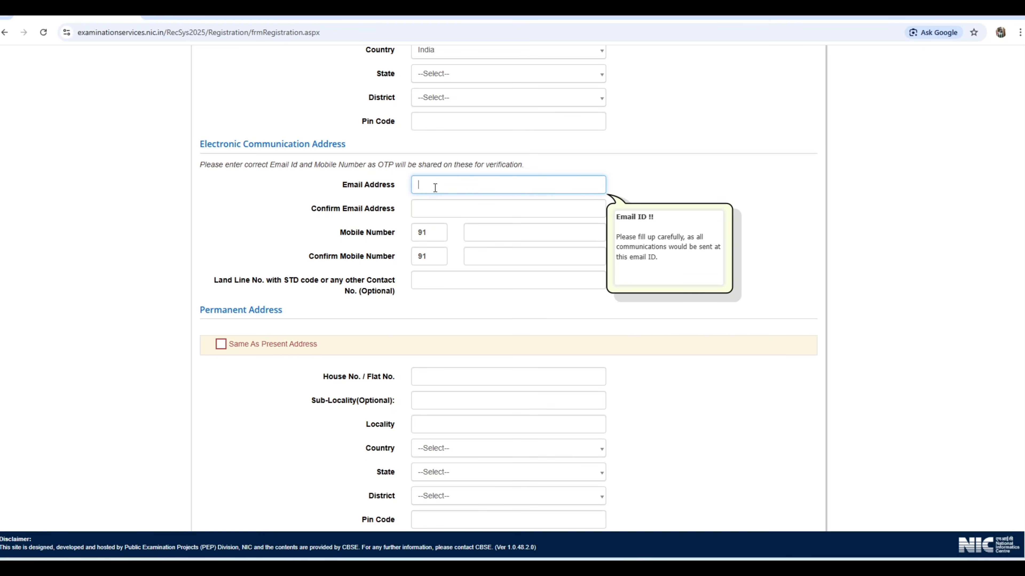
click(642, 164)
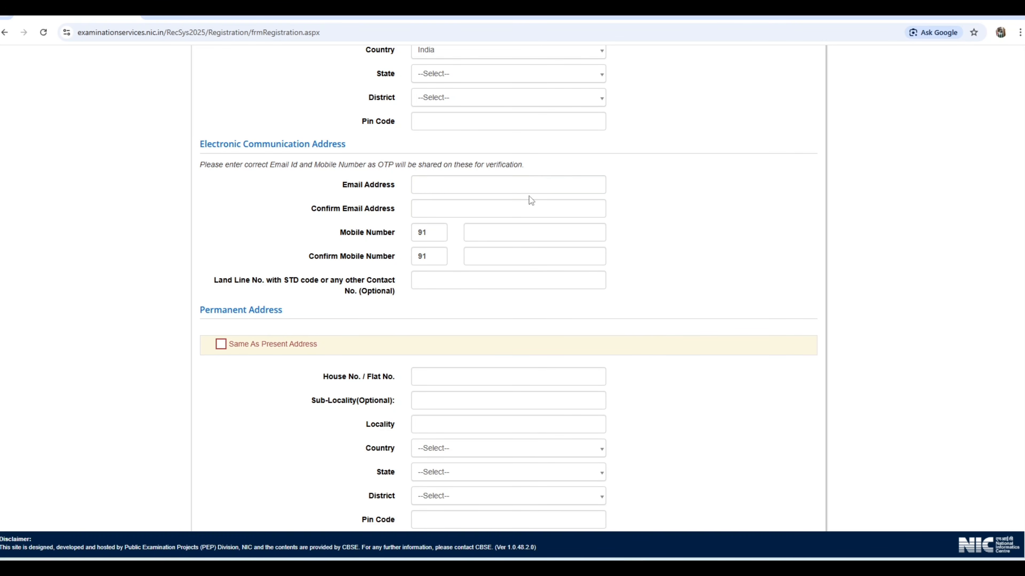
click(486, 230)
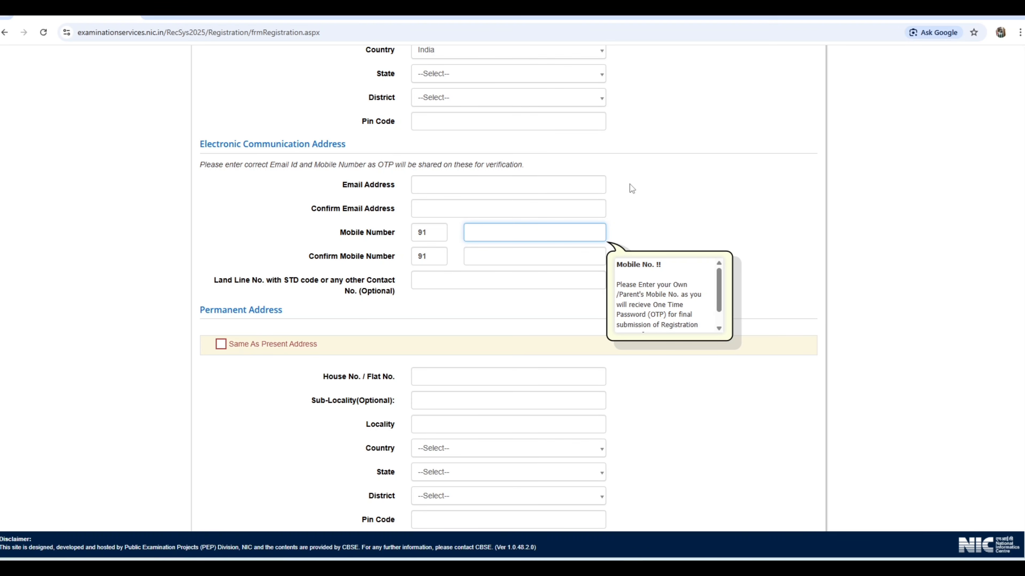
Check the email address and mobile number fields together with their confirmation fields in Electronic Communication Address
click(653, 183)
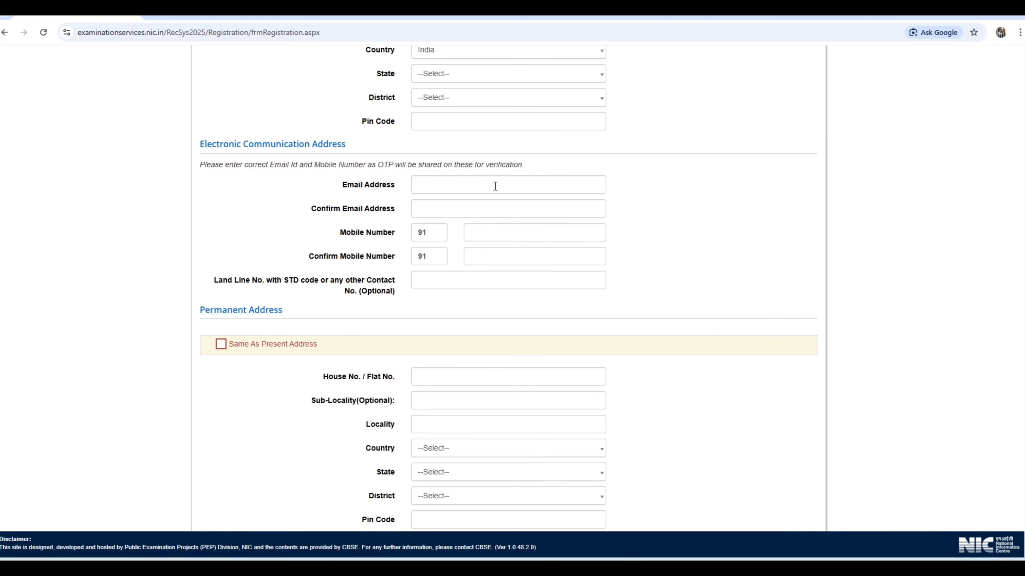
click(480, 188)
click(451, 207)
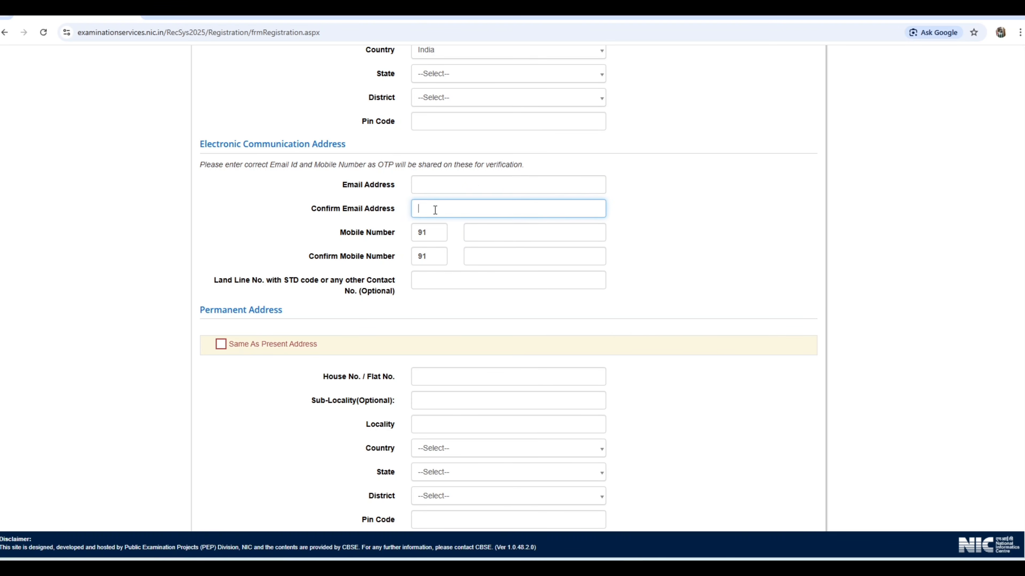
click(489, 238)
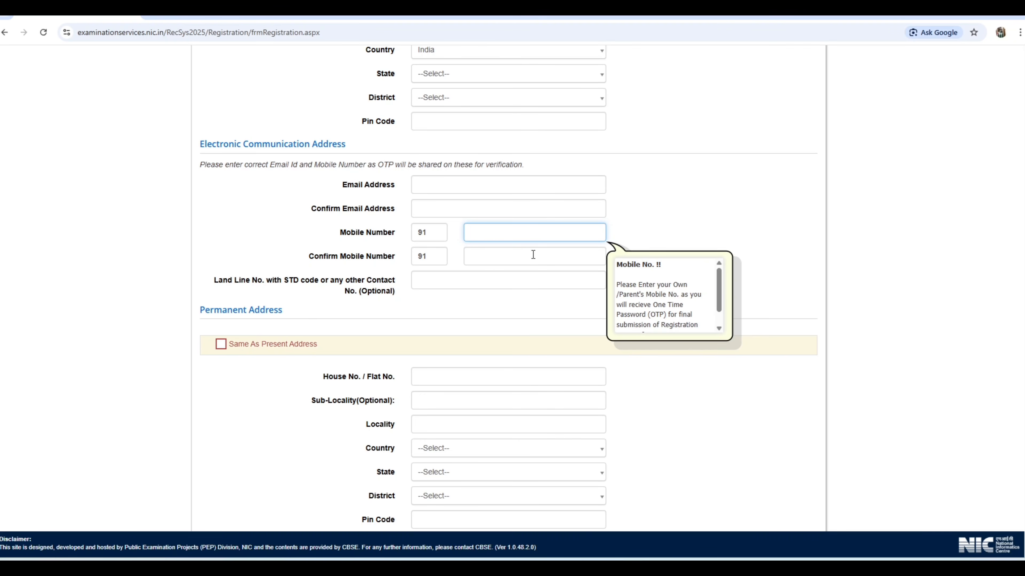
click(484, 257)
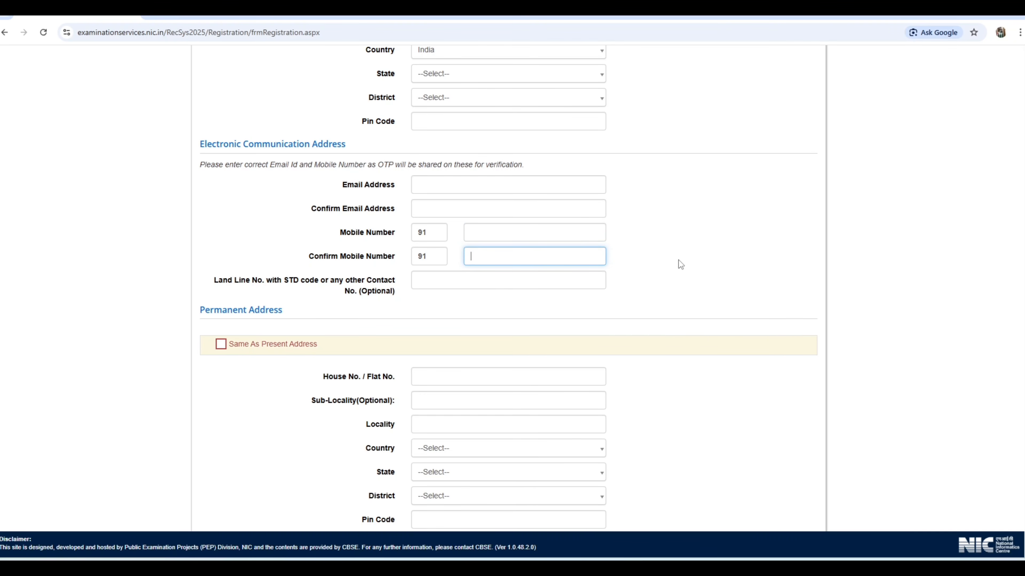
Review the Permanent Address section, including the Same As Present Address option and the House No. / Flat No. field
scroll(678, 260, down, 4)
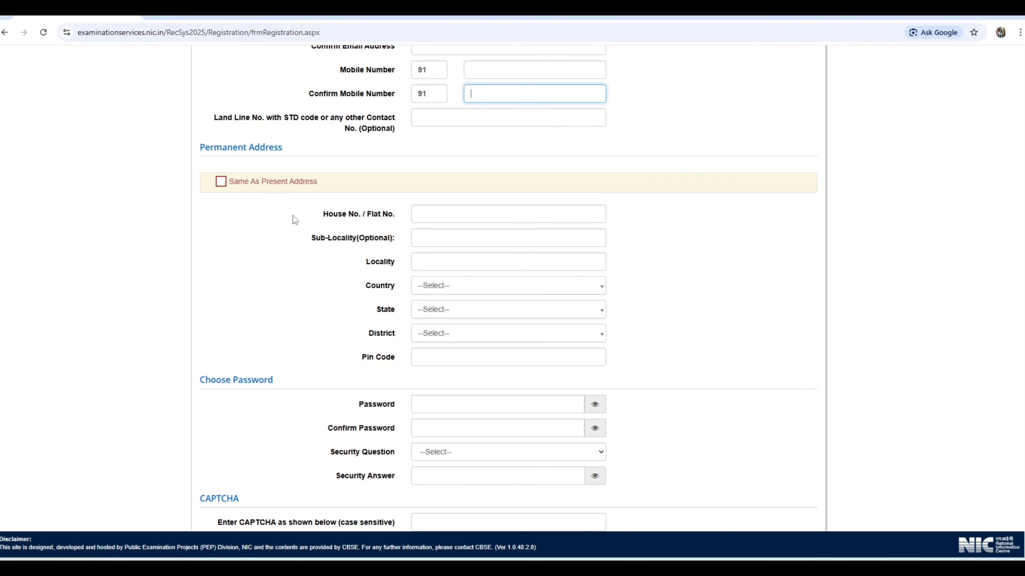
scroll(293, 216, up, 8)
scroll(368, 272, down, 4)
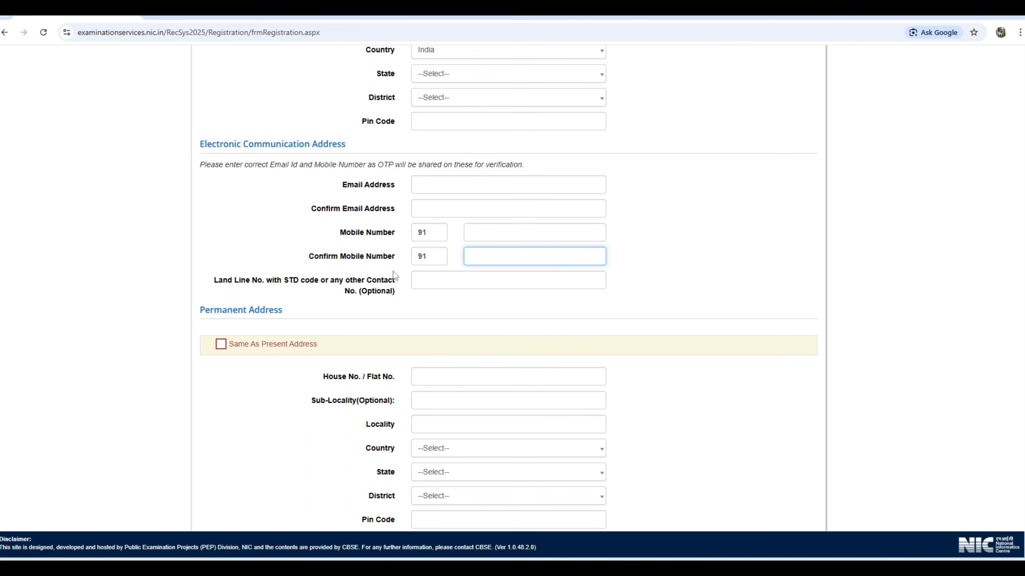
scroll(286, 384, down, 3)
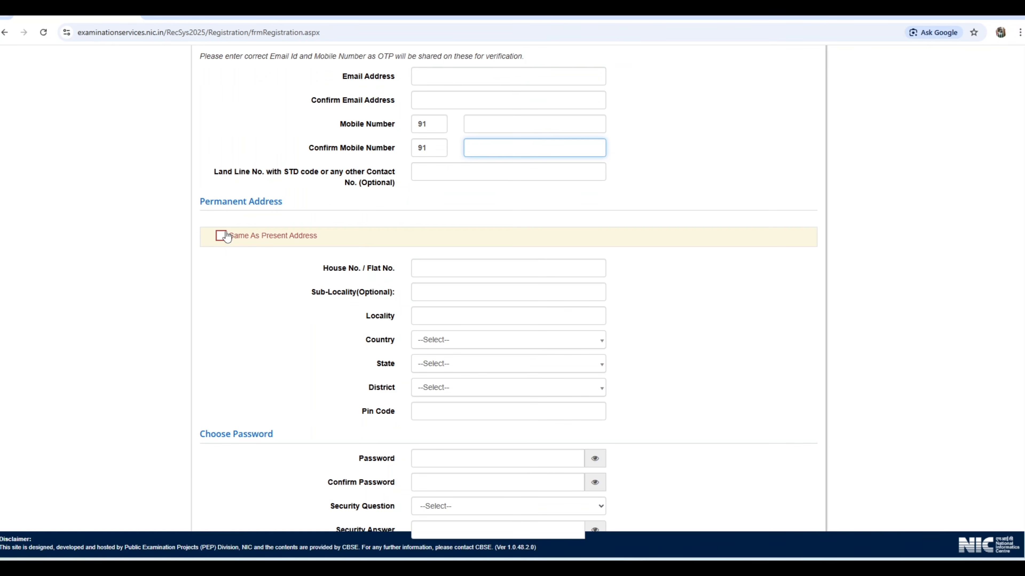
click(435, 269)
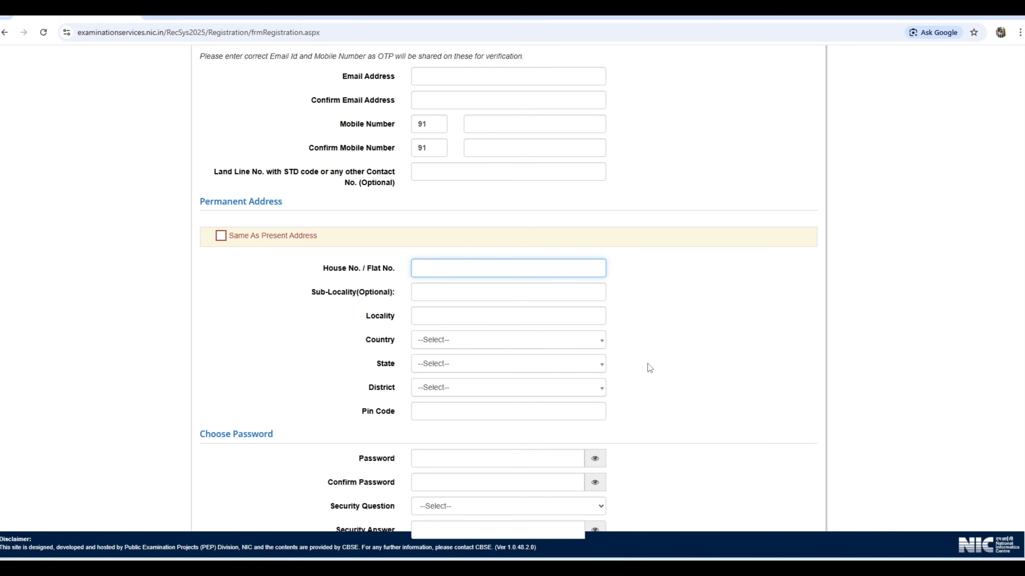
Examine the password requirements, including the special-character rule, and the Confirm Password field in the Choose Password section
scroll(677, 279, down, 3)
click(460, 303)
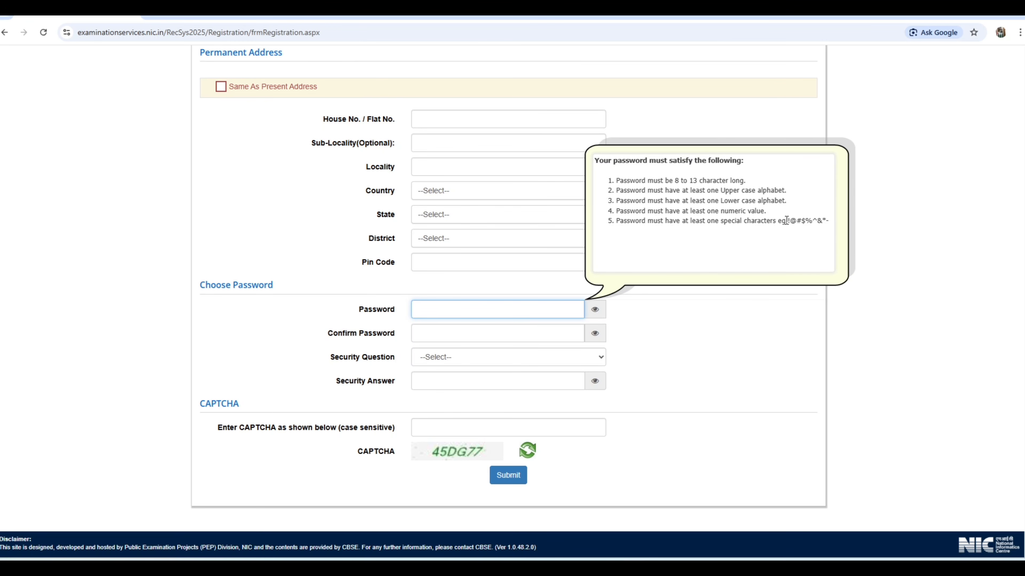
drag(785, 221, 819, 222)
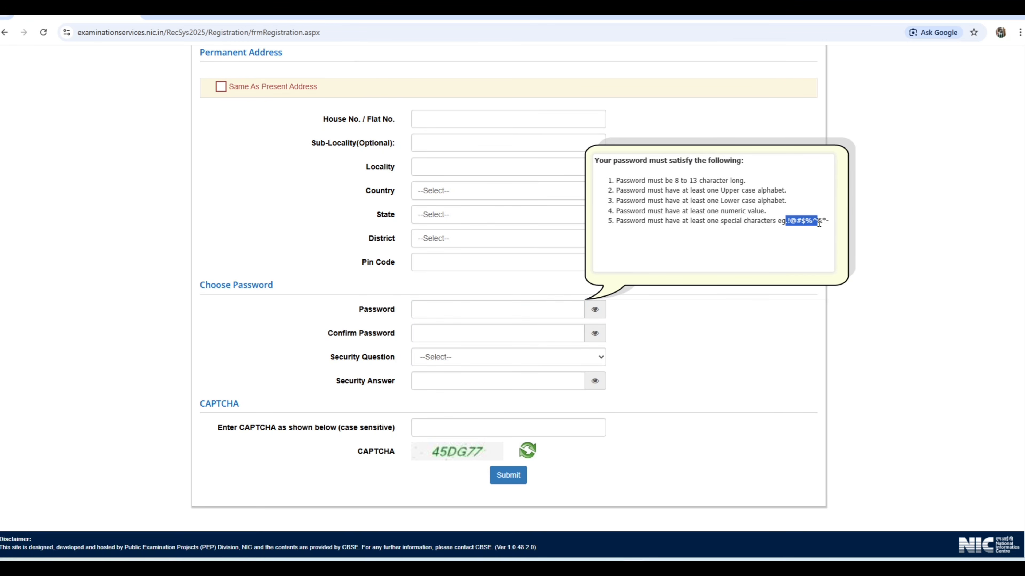
click(442, 311)
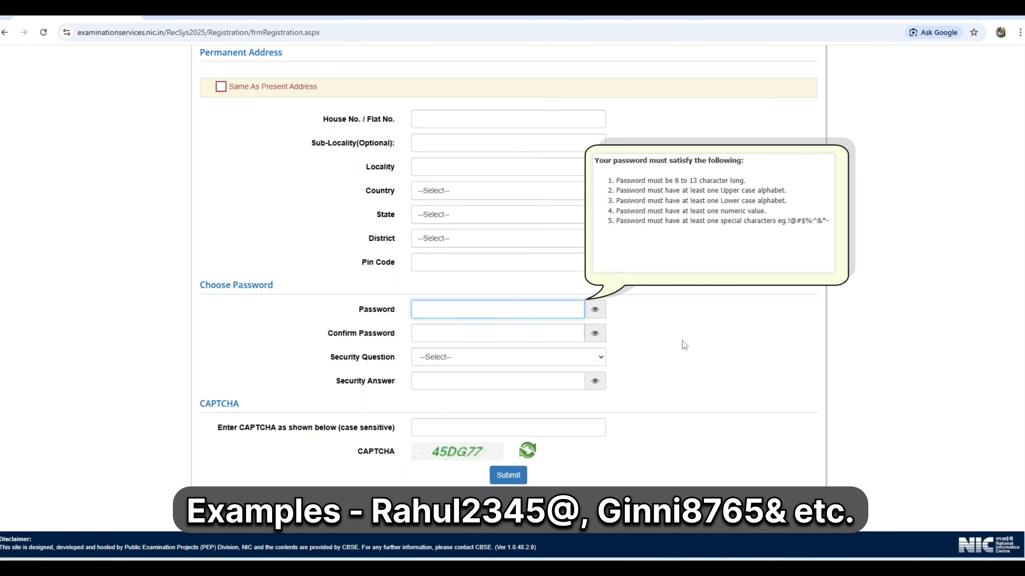
click(456, 335)
Set the security question to "Which is your favourite book ?" and enter the security answer
click(449, 358)
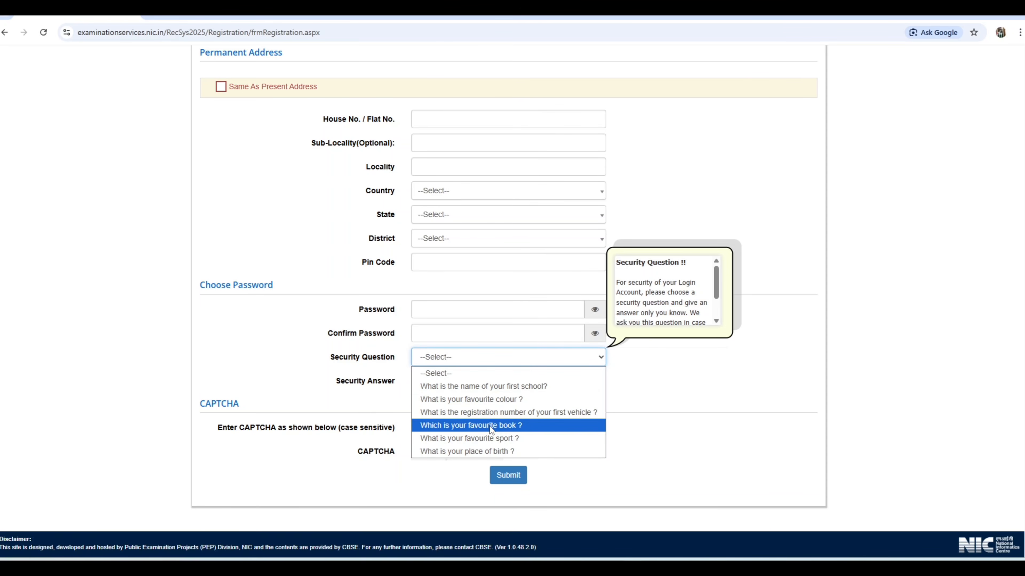
click(464, 426)
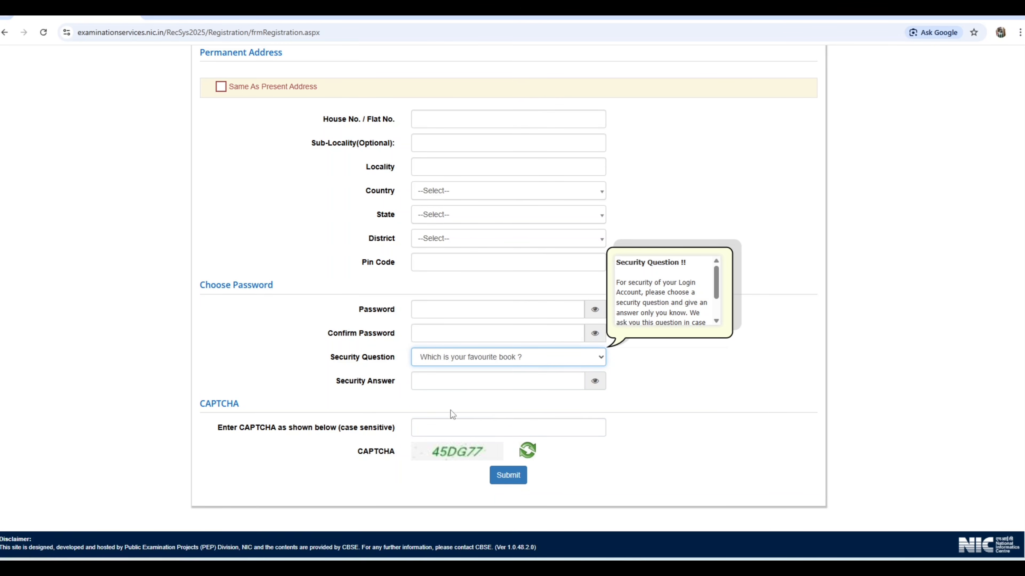
click(438, 382)
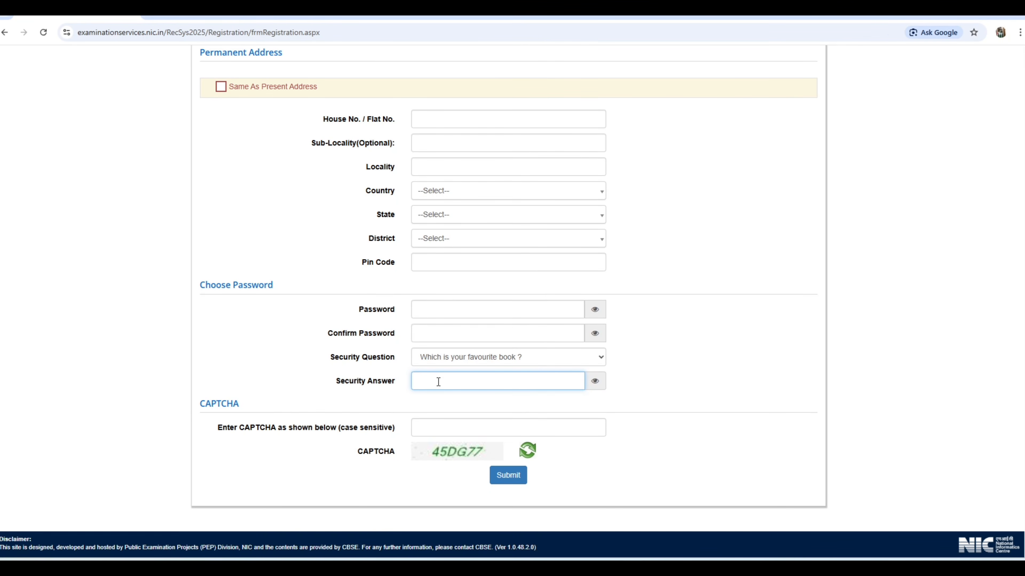
text(•••••)
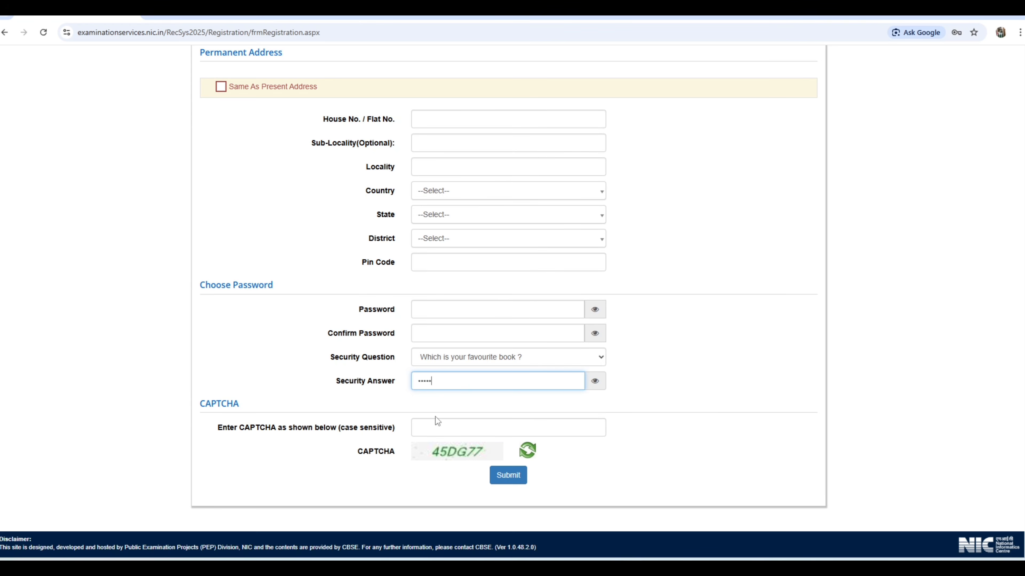
Enter the displayed CAPTCHA code with matching letter case and submit the completed registration details
click(462, 428)
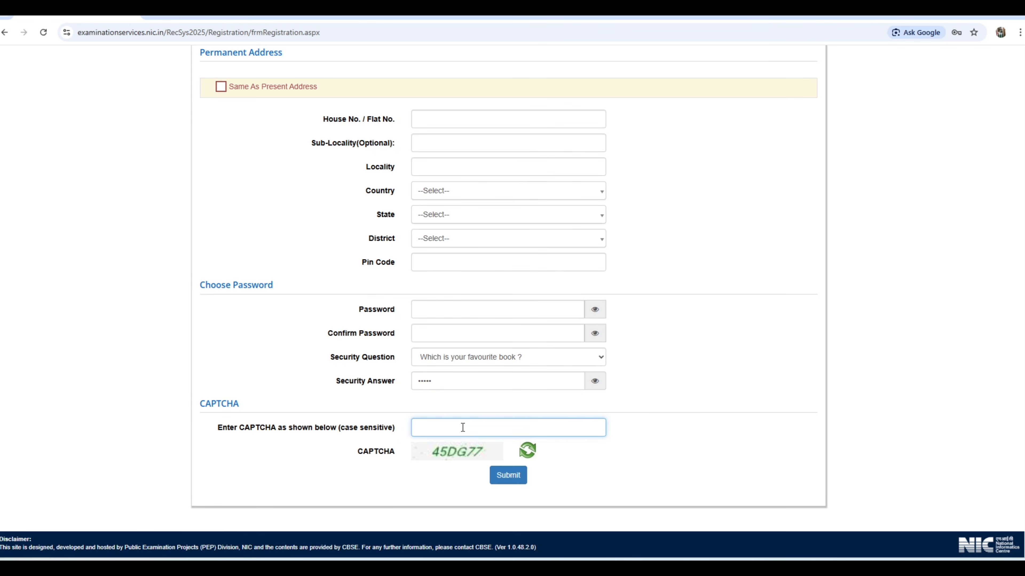
text(45DG77)
click(510, 476)
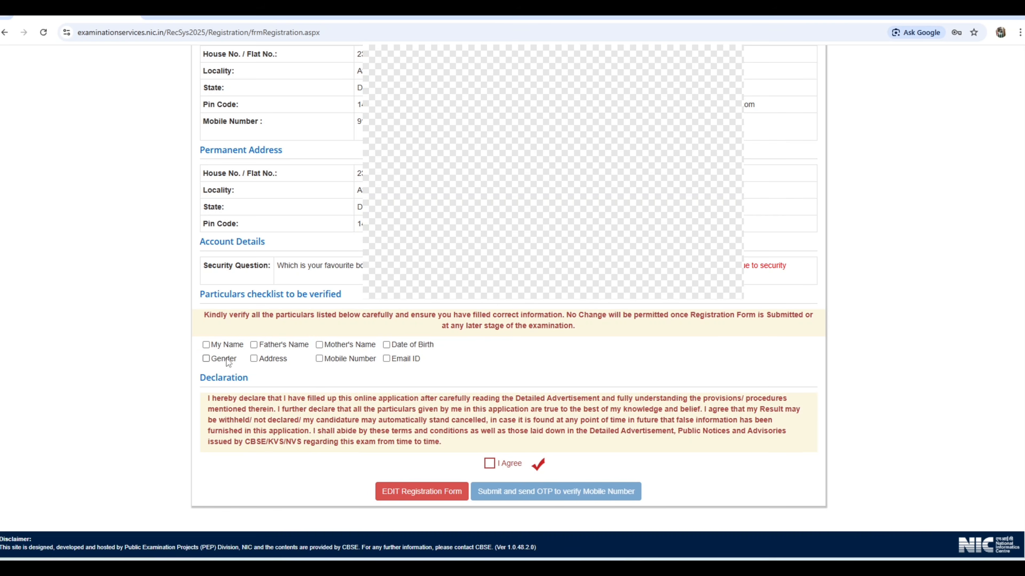
Mark all particulars as verified: name, father's name, mother's name, date of birth, gender, address, mobile number and email ID
click(206, 345)
click(253, 345)
click(319, 345)
click(386, 345)
click(253, 359)
click(205, 358)
click(324, 360)
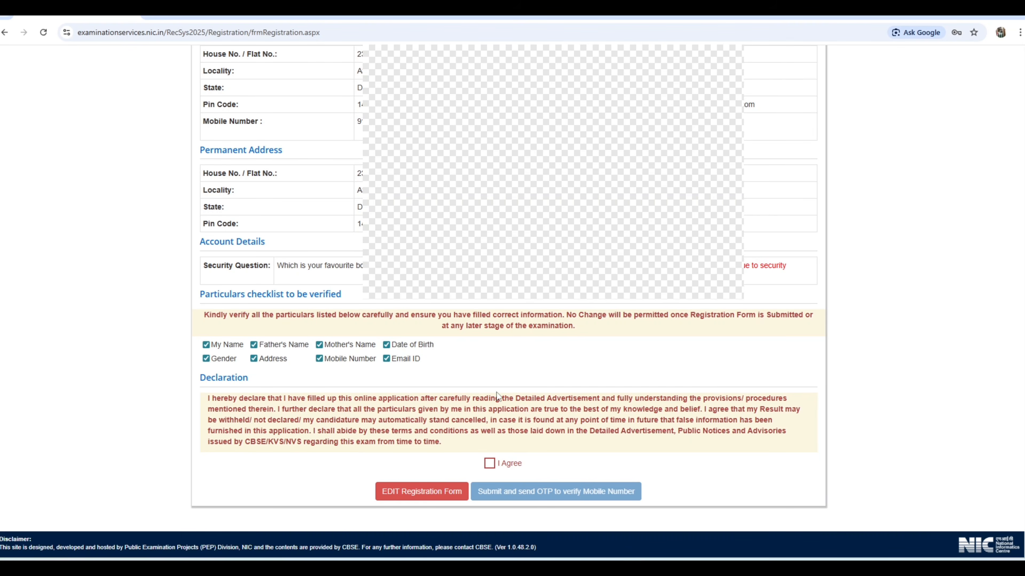
Agree to the declaration and confirm submission so that an OTP is sent to verify the mobile number
click(489, 464)
click(538, 496)
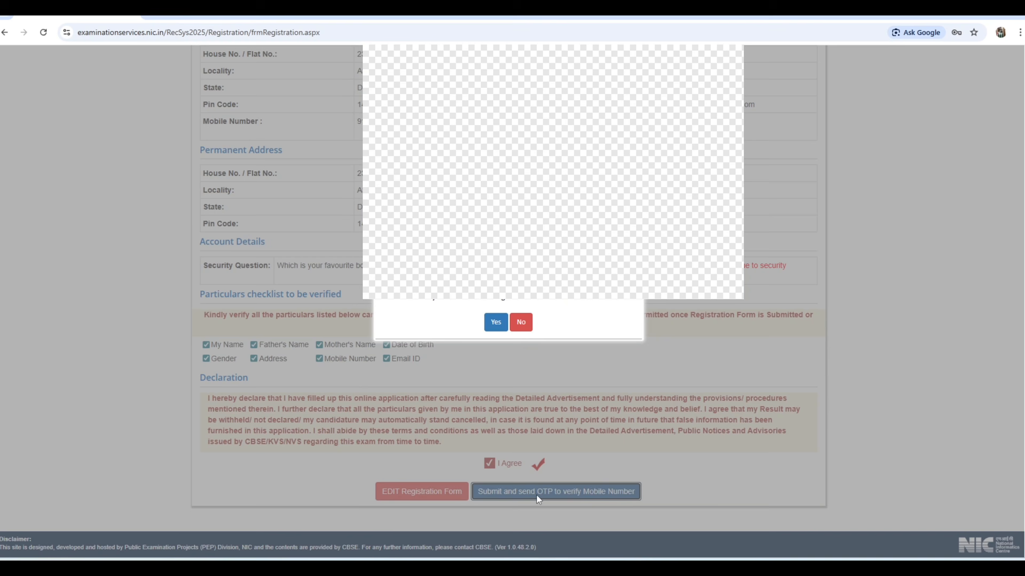
click(496, 323)
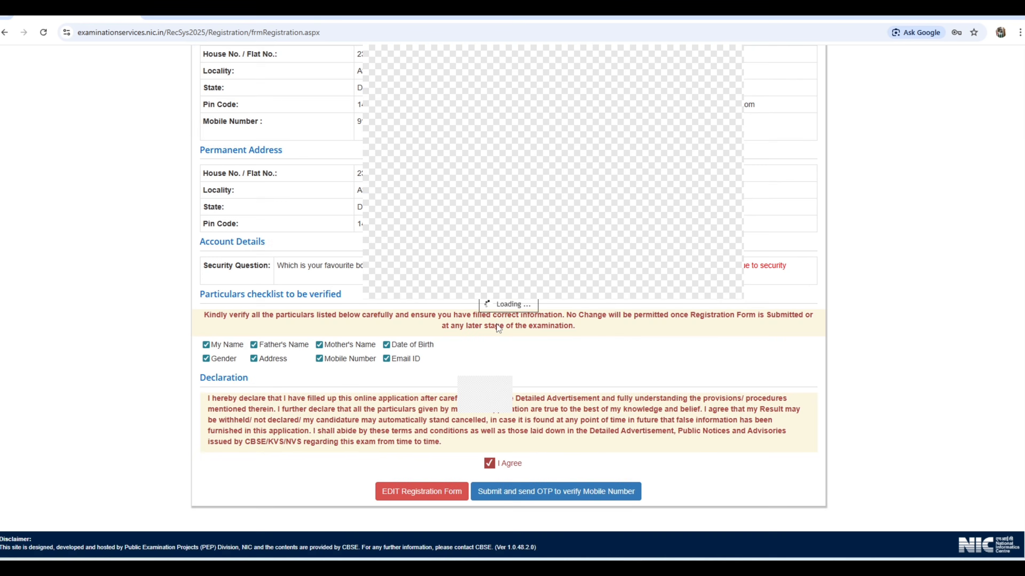
Enter the one-time password received on the mobile number and submit the registration form
click(538, 395)
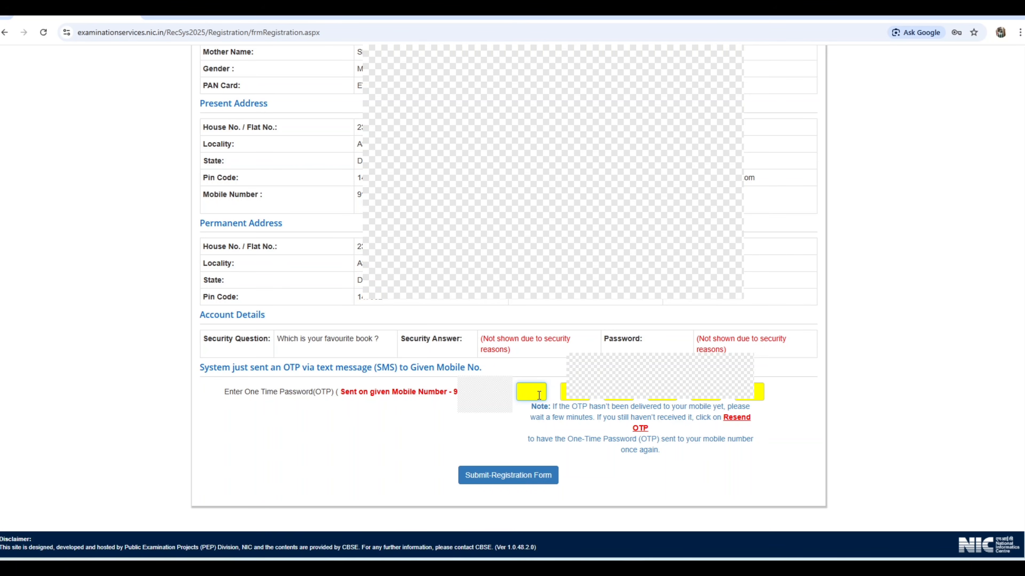
text(1???)
click(496, 482)
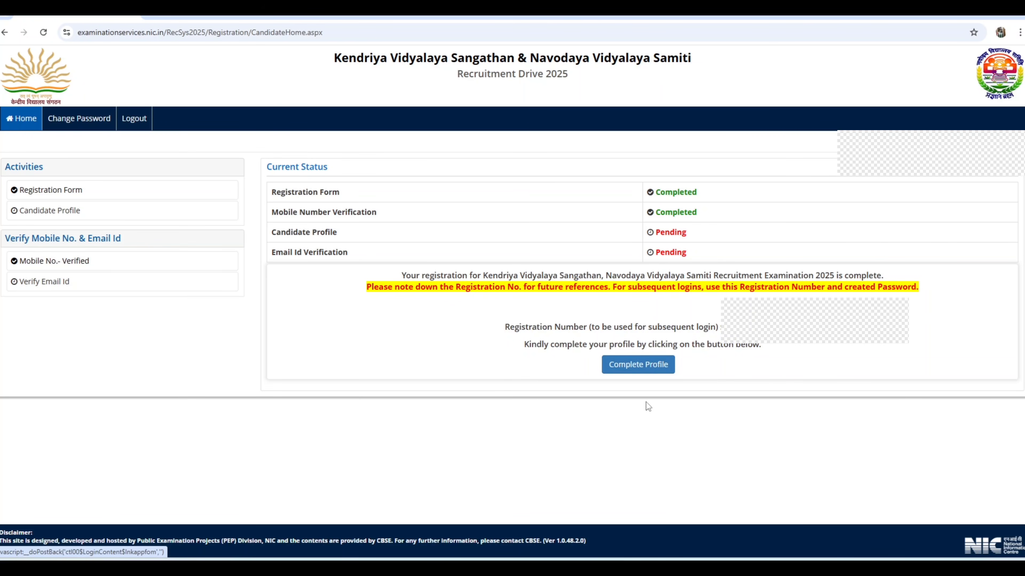
Start completing the candidate profile and open its Personal Detail form
click(650, 363)
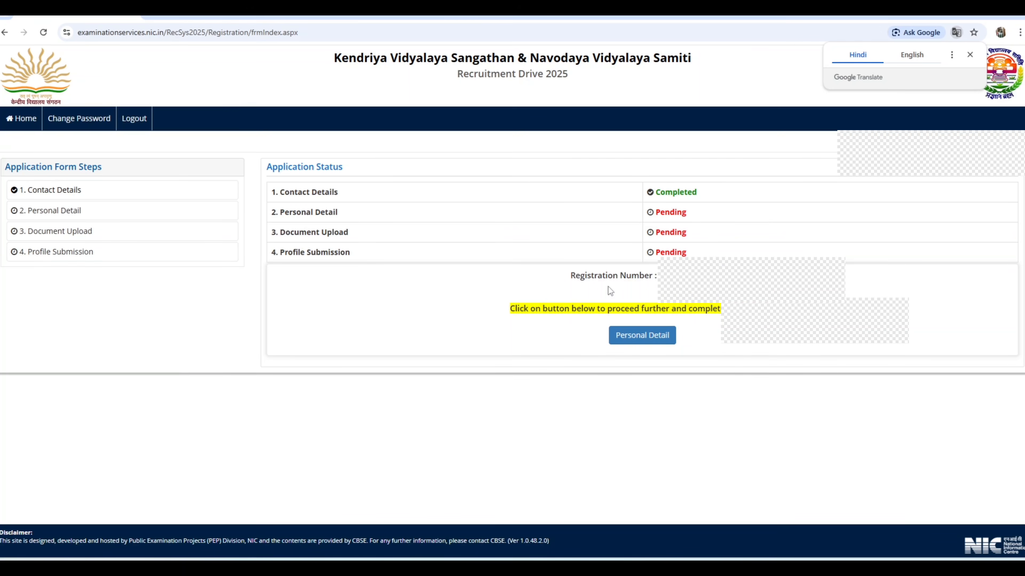
click(645, 342)
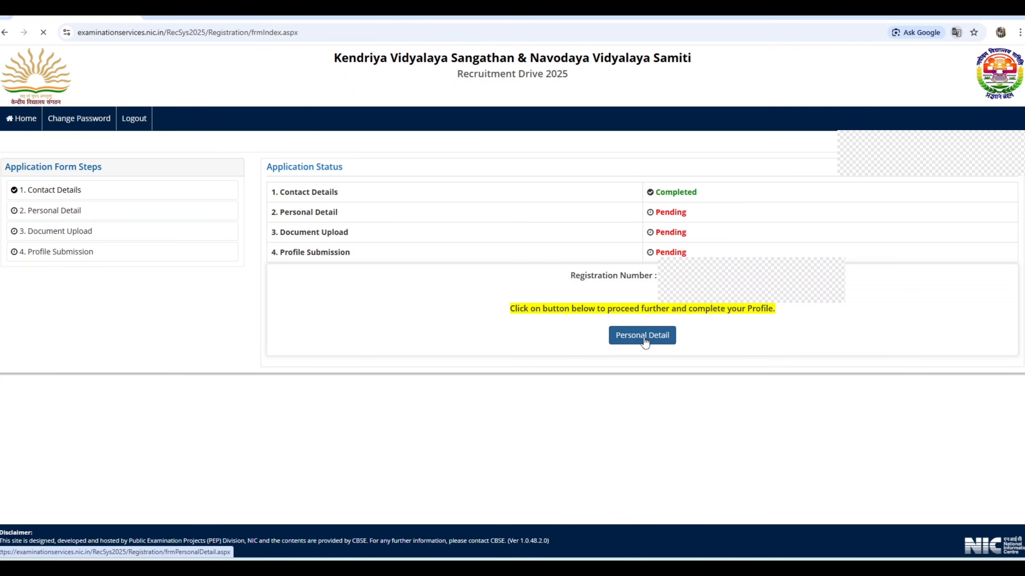
scroll(644, 342, down, 6)
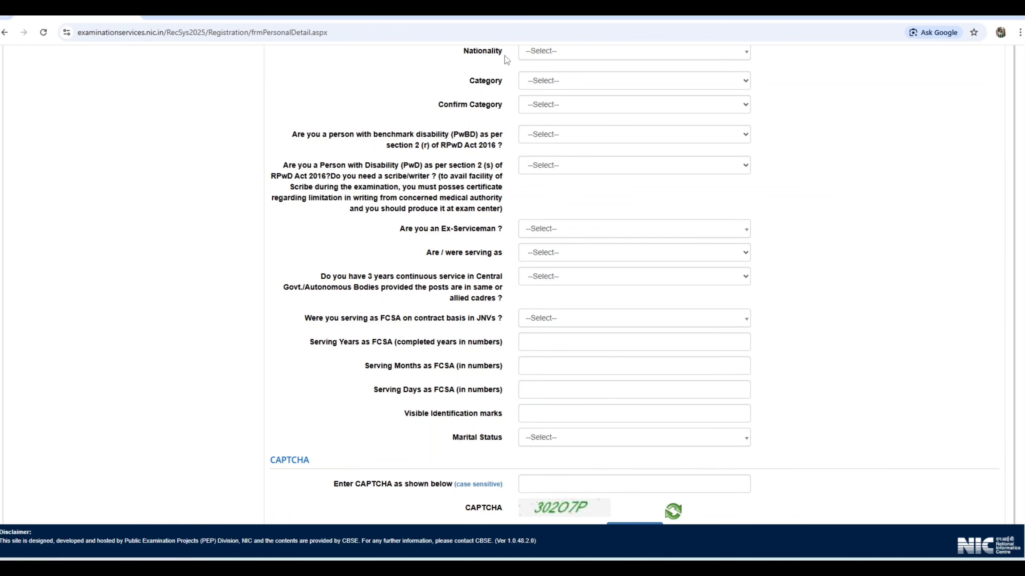
Set Nationality to Indian, and set both Category and Confirm Category to Unreserved
click(573, 52)
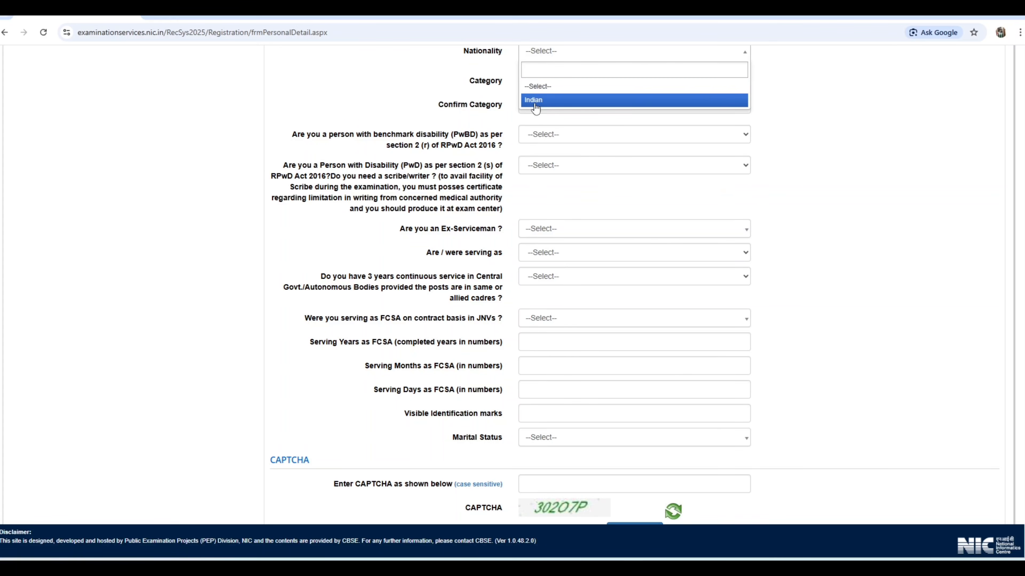
click(535, 104)
click(557, 81)
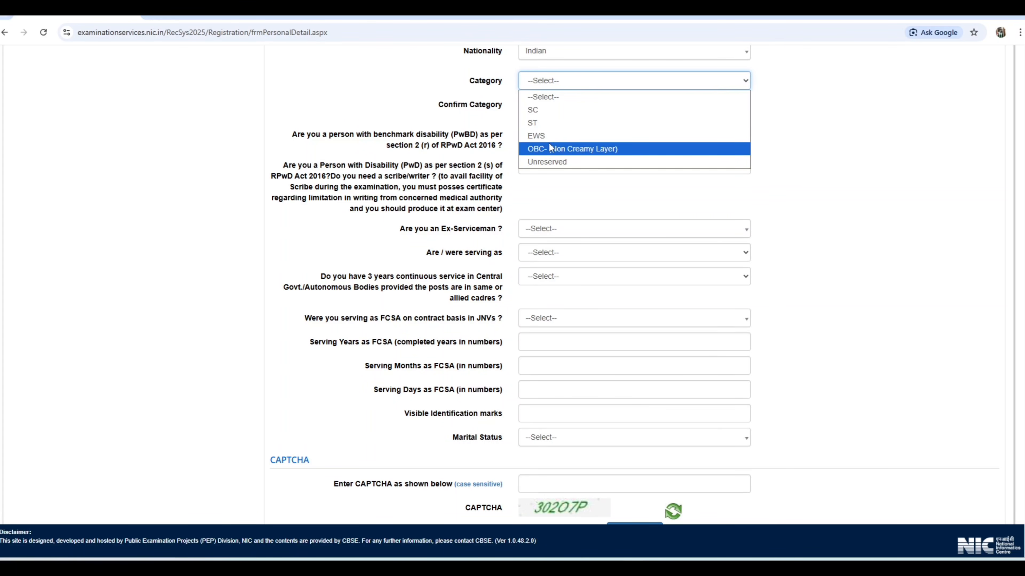
click(559, 162)
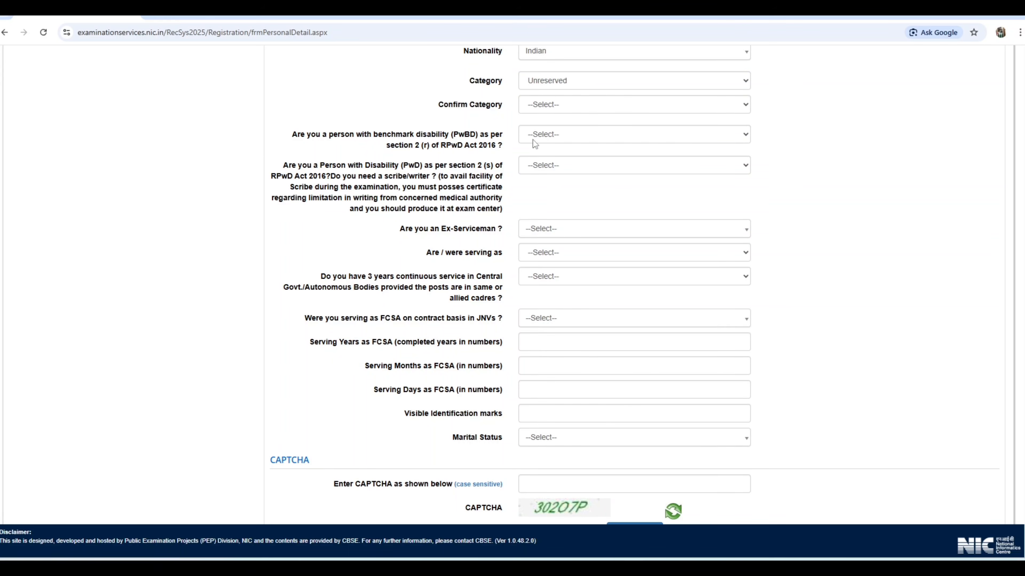
click(556, 108)
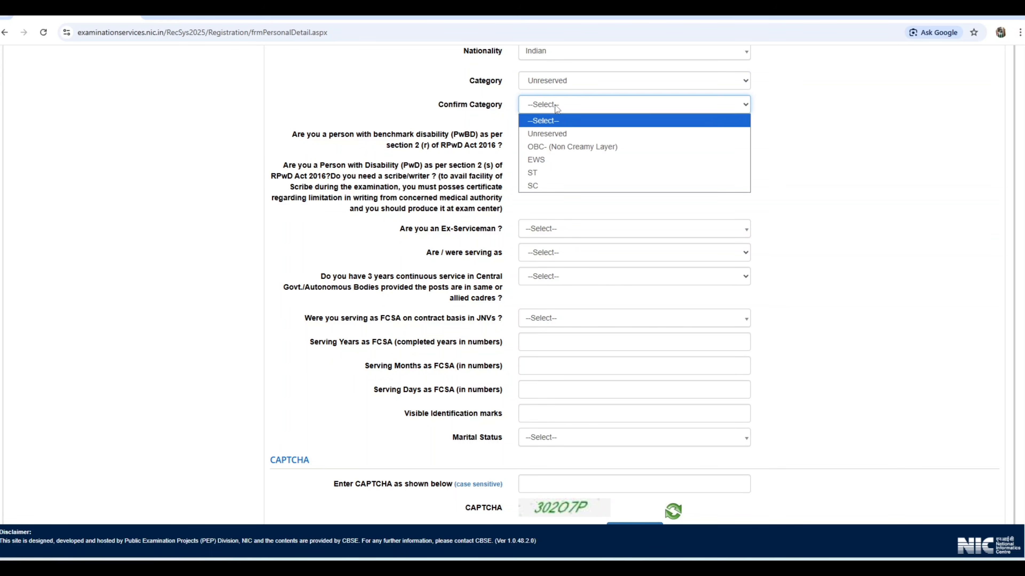
click(555, 133)
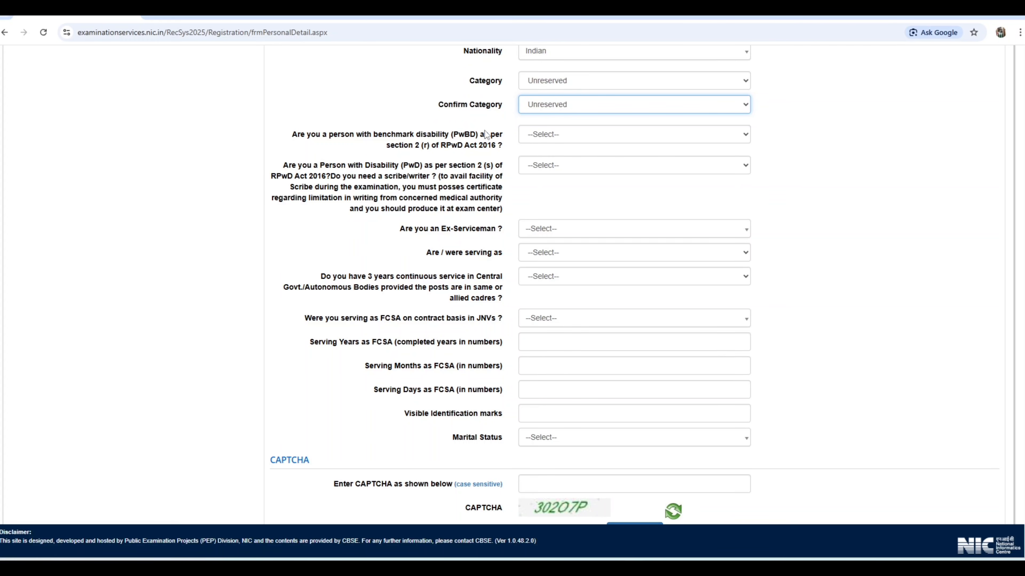
Answer No to the benchmark disability (PwBD), the disability/scribe (PwD) and the Ex-Serviceman questions
click(559, 135)
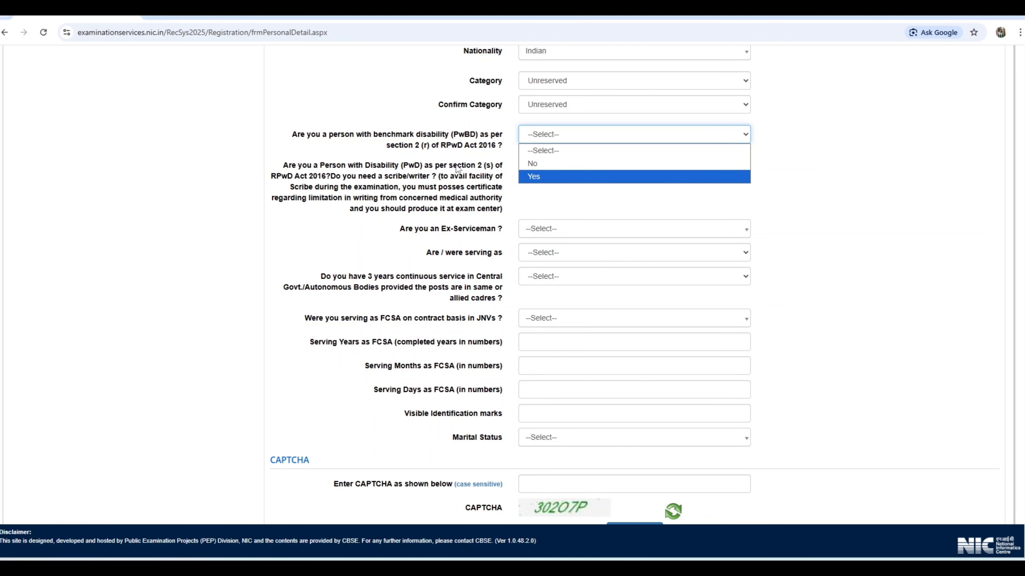
click(559, 163)
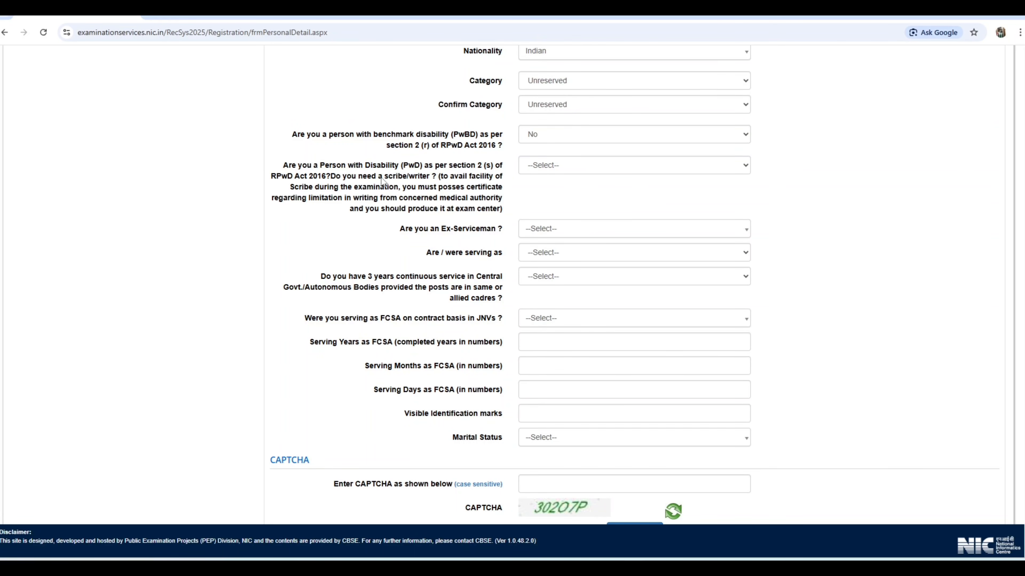
click(541, 166)
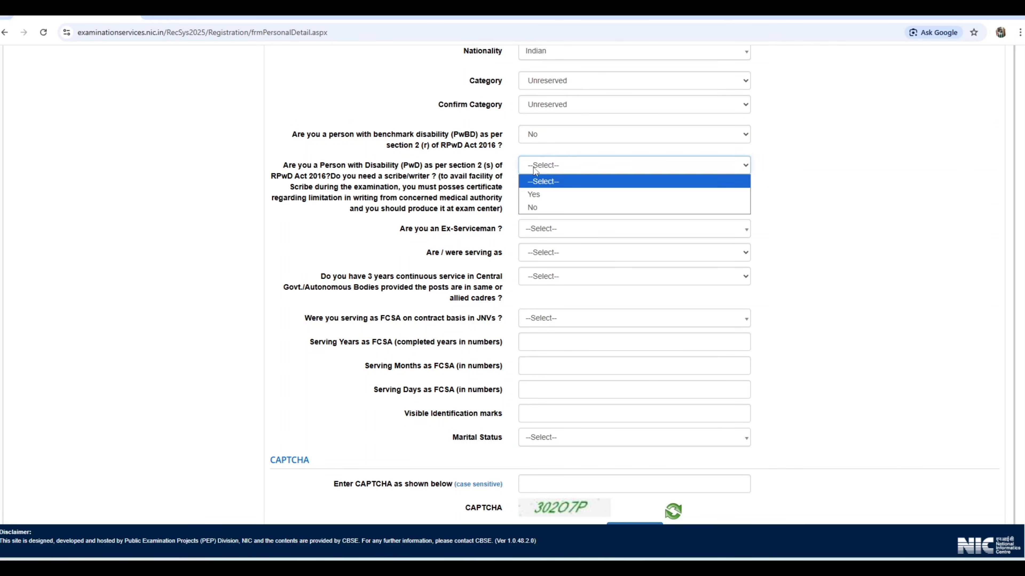
click(543, 206)
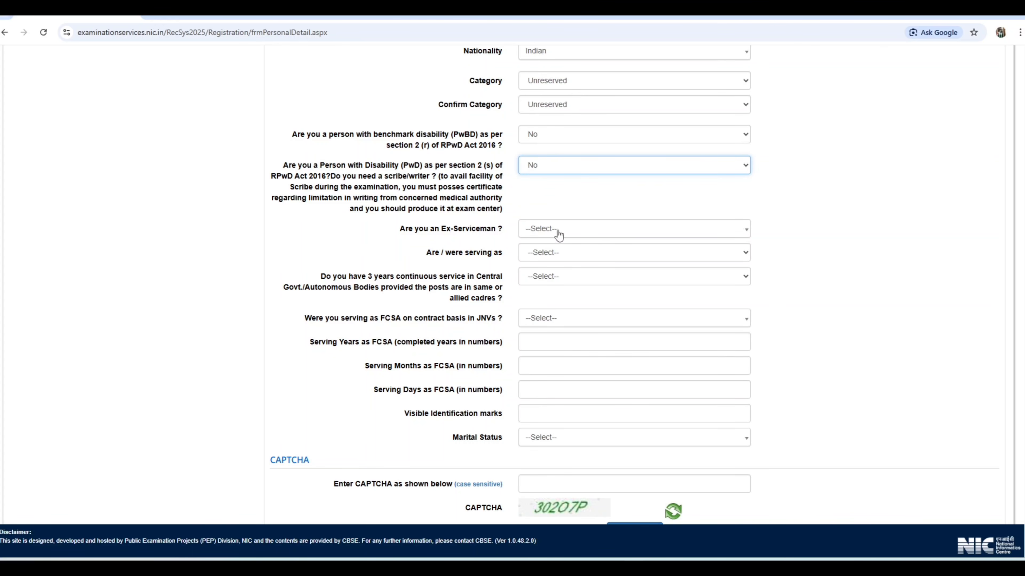
click(653, 236)
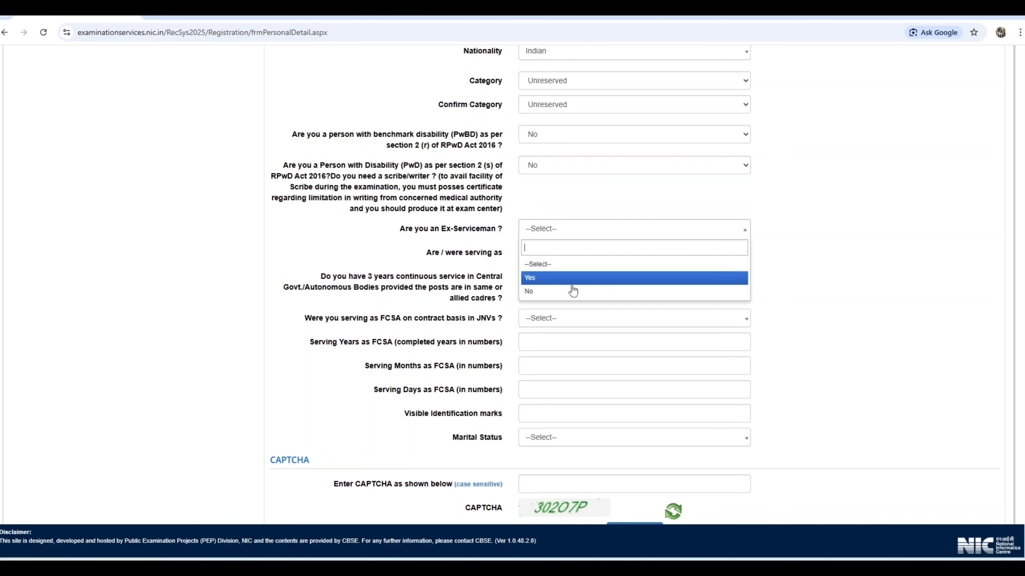
click(565, 290)
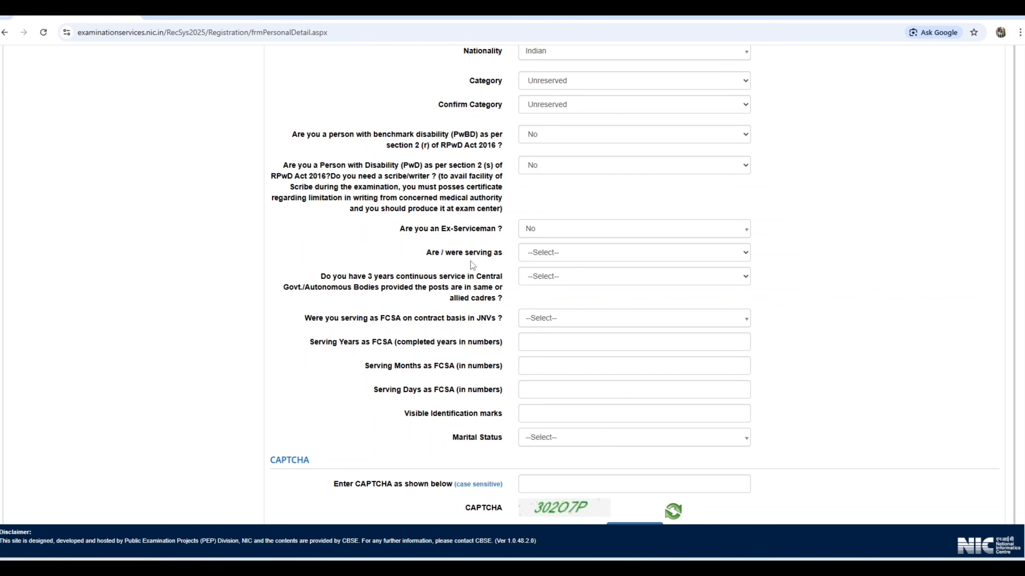
Set the serving-as status to Not Applicable, 3 years continuous government service to No, and FCSA contract service in JNVs to Not Applicable
click(540, 252)
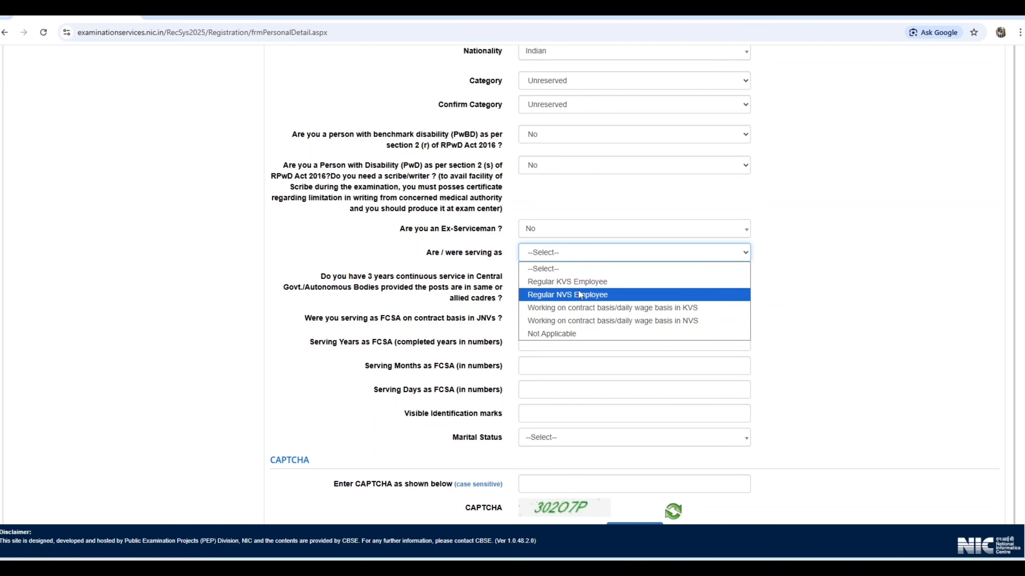
click(566, 334)
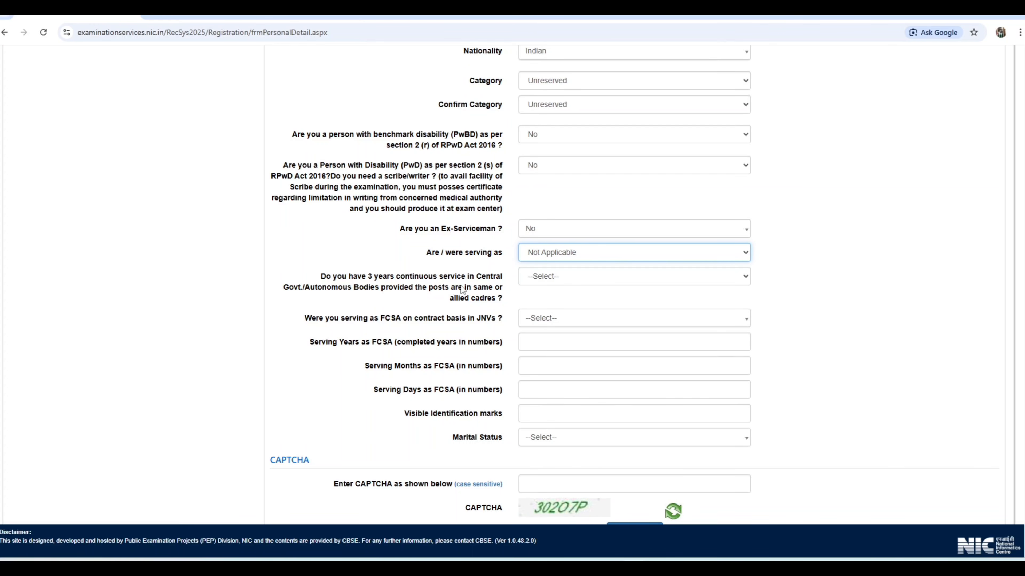
click(574, 281)
click(577, 303)
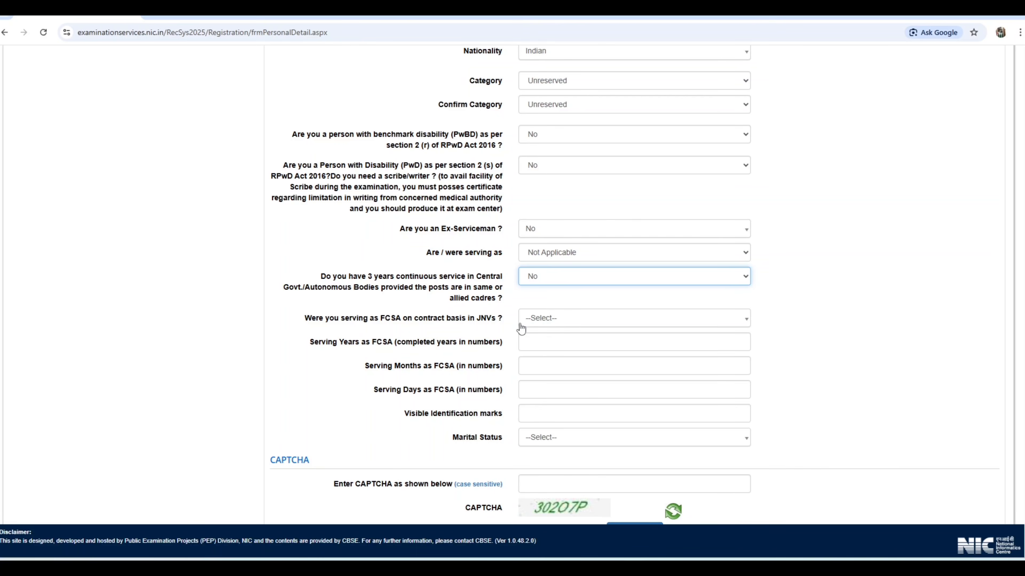
click(564, 321)
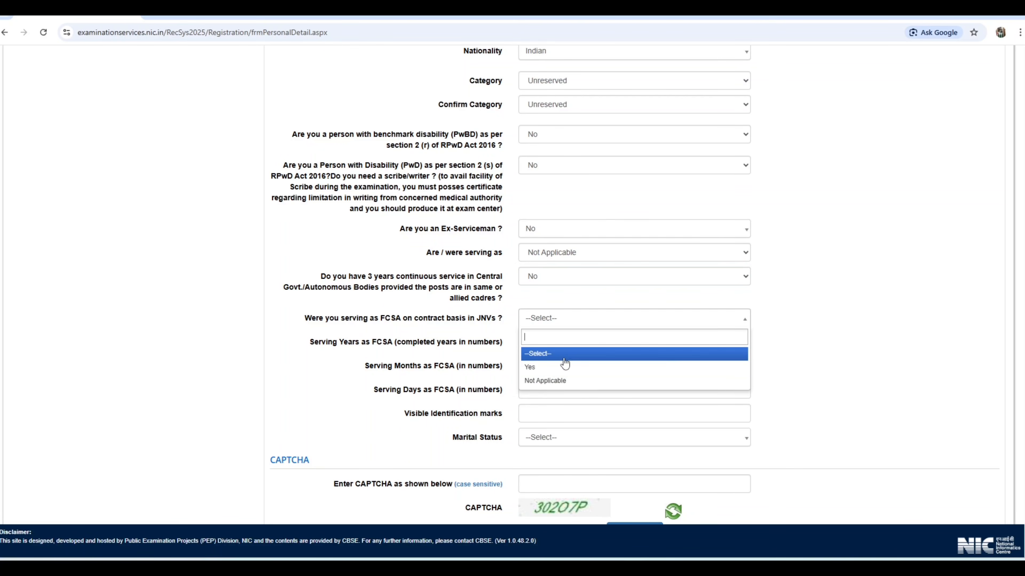
click(557, 381)
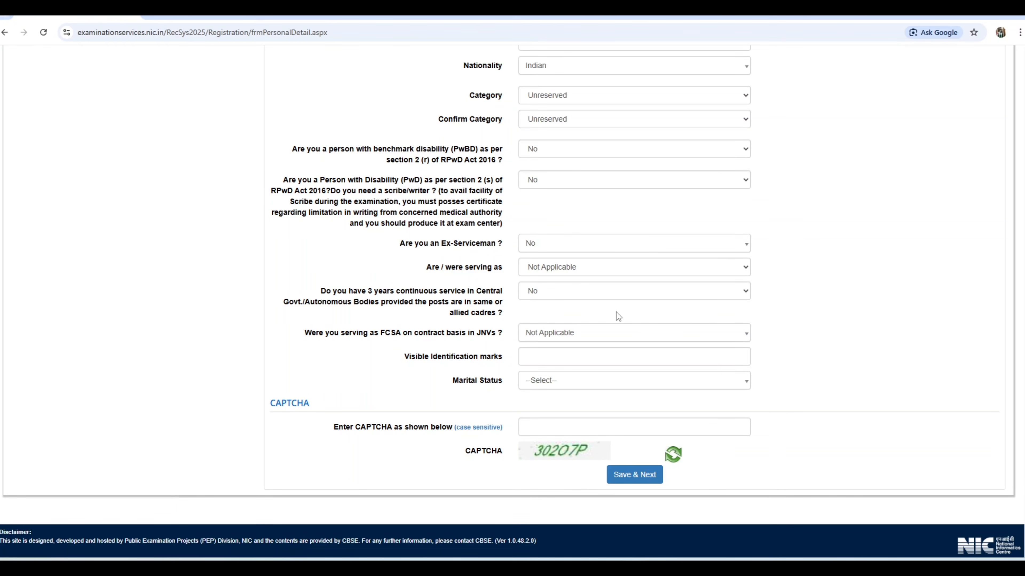
Set the candidate's Marital Status to Single in the personal details
click(545, 358)
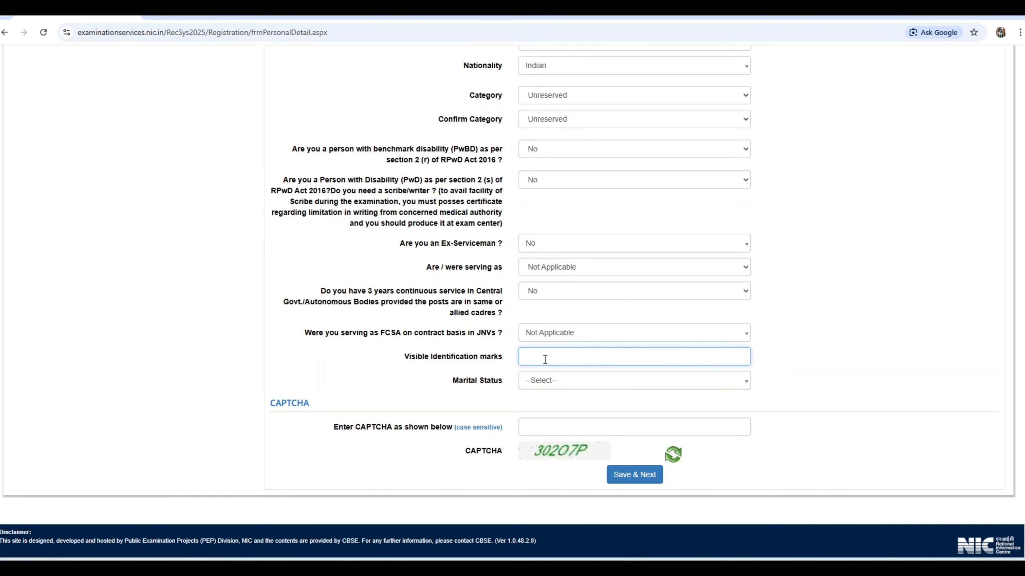
click(567, 383)
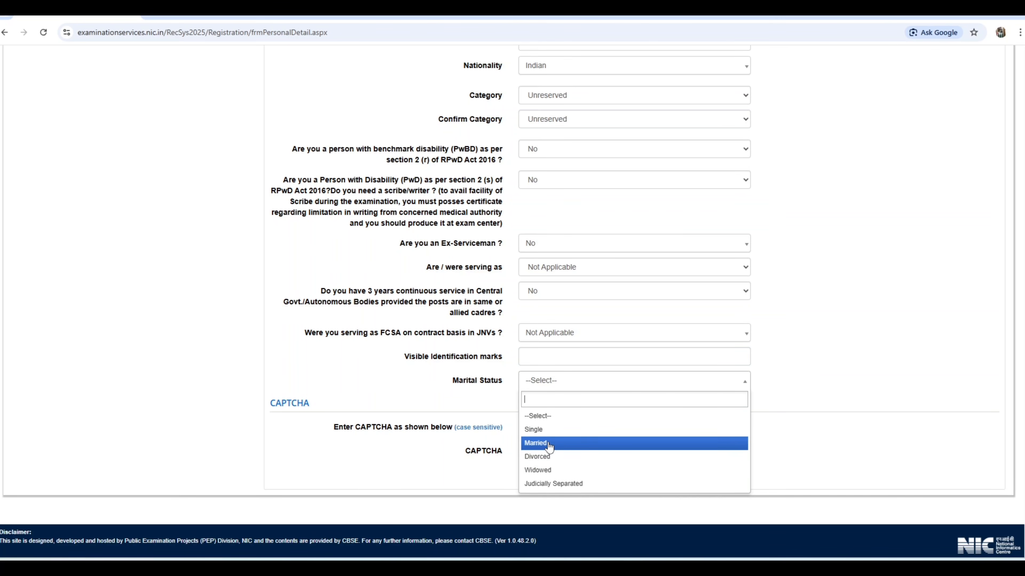
click(544, 430)
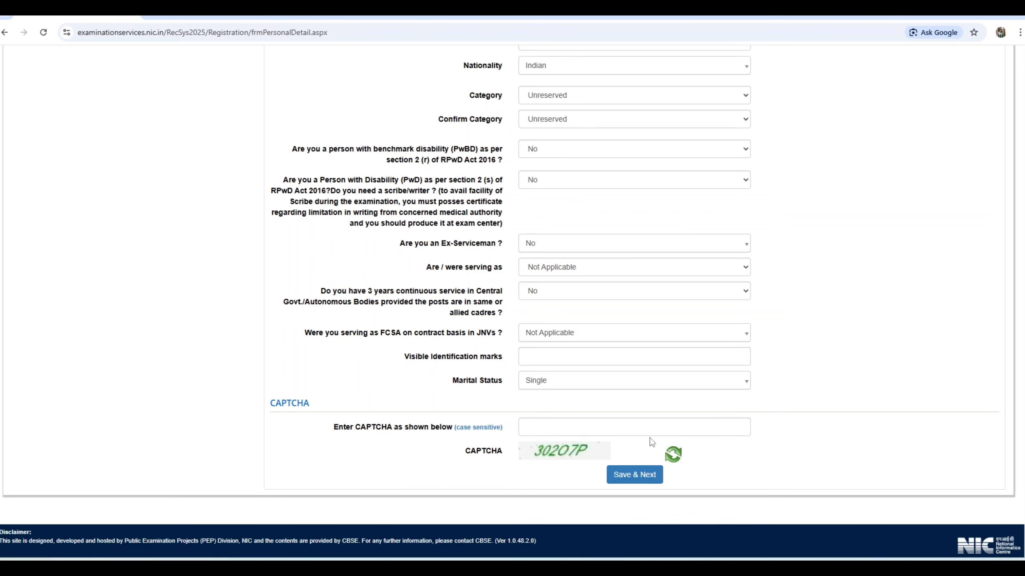
Enter the displayed CAPTCHA, save the Personal Detail form and confirm its submission to proceed to Document Upload
click(548, 430)
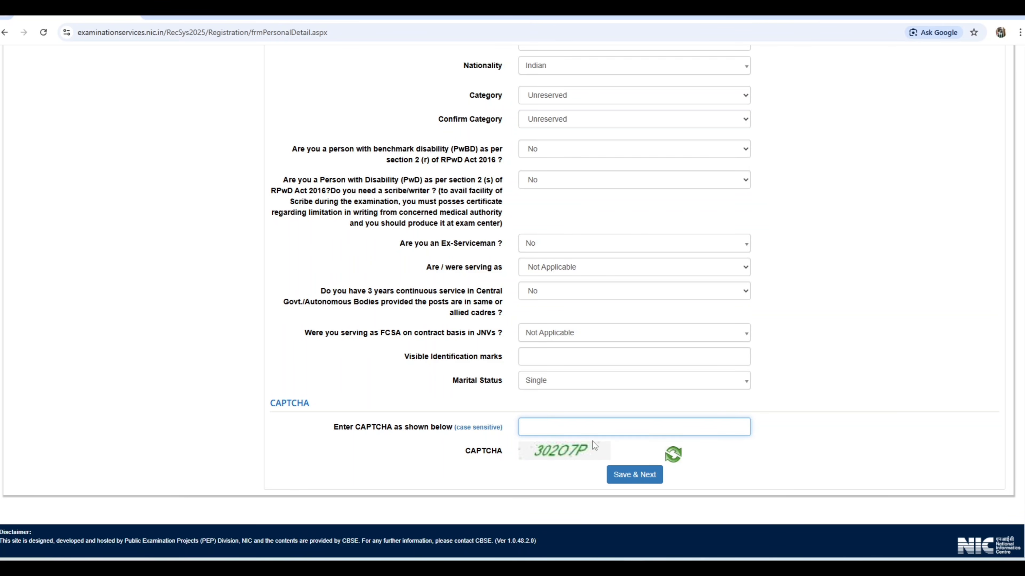
text(302)
click(637, 477)
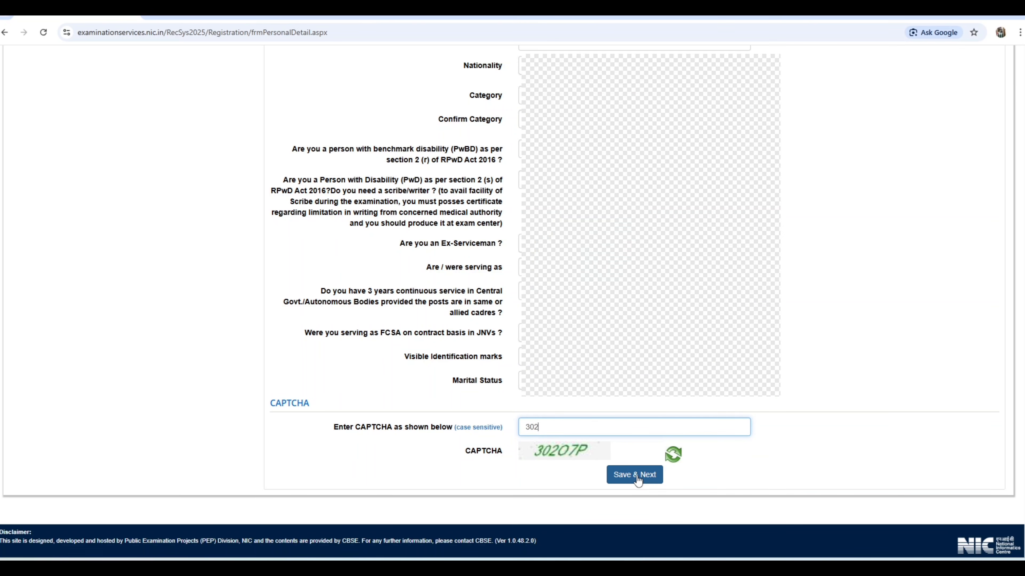
click(636, 477)
click(492, 321)
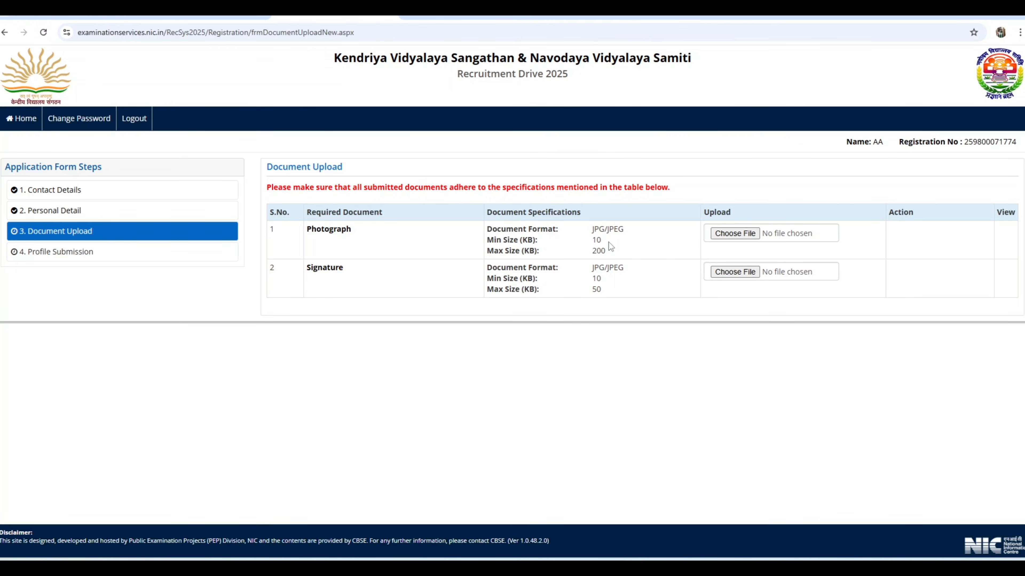
Choose PICTURE.jpg from the computer as the candidate's Photograph file
click(727, 237)
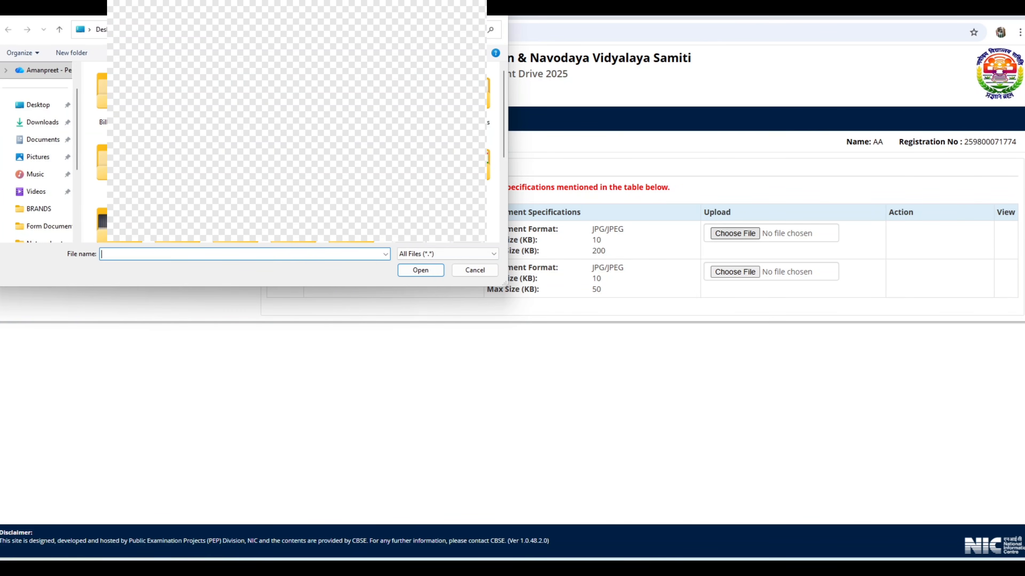
double_click(294, 162)
scroll(293, 162, down, 3)
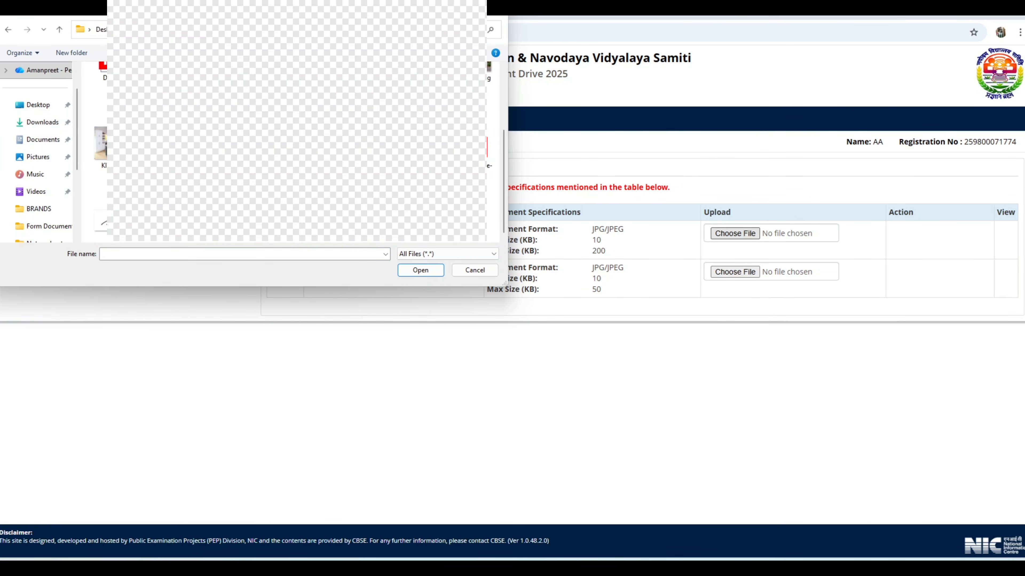
double_click(355, 149)
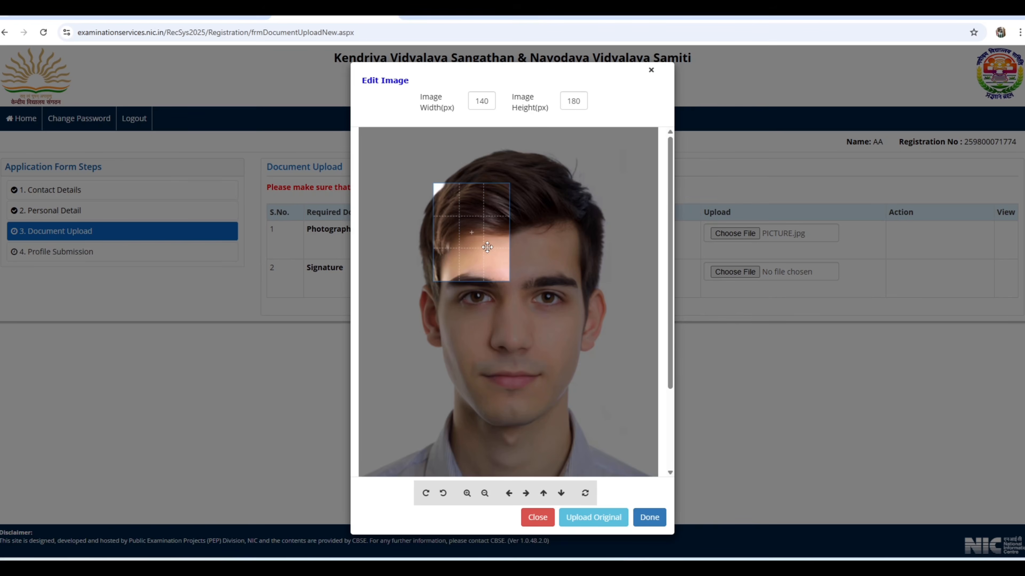
Shrink the photo to fit head and shoulders inside the 140 × 180 px crop frame, apply the crop and upload the photograph
drag(487, 247, 531, 325)
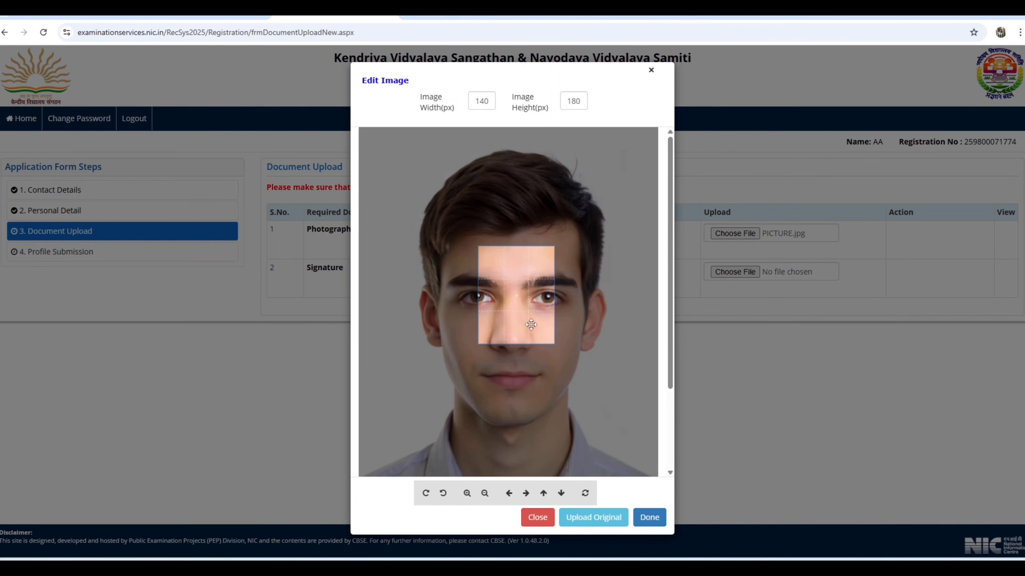
scroll(531, 325, down, 6)
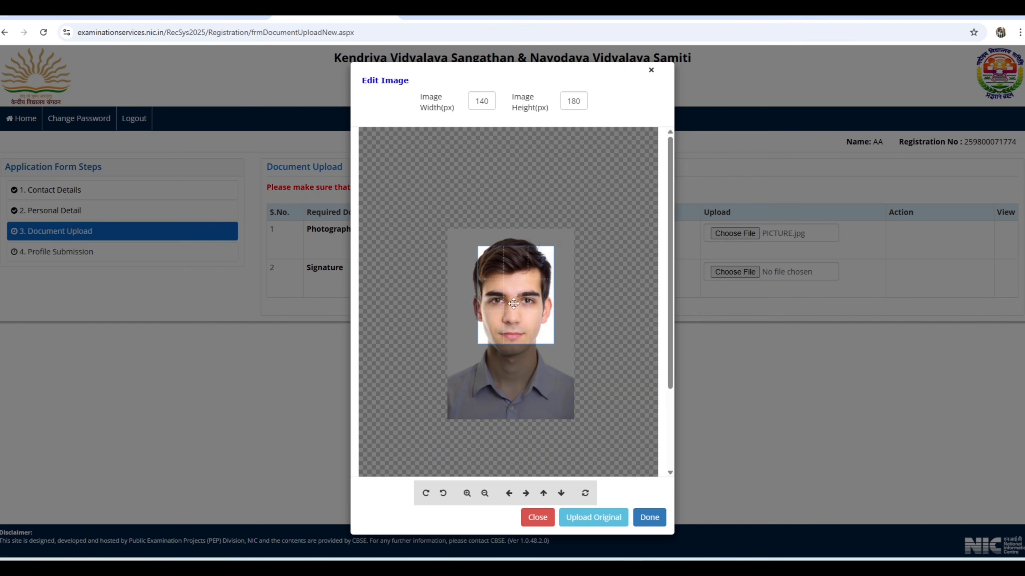
scroll(514, 303, down, 4)
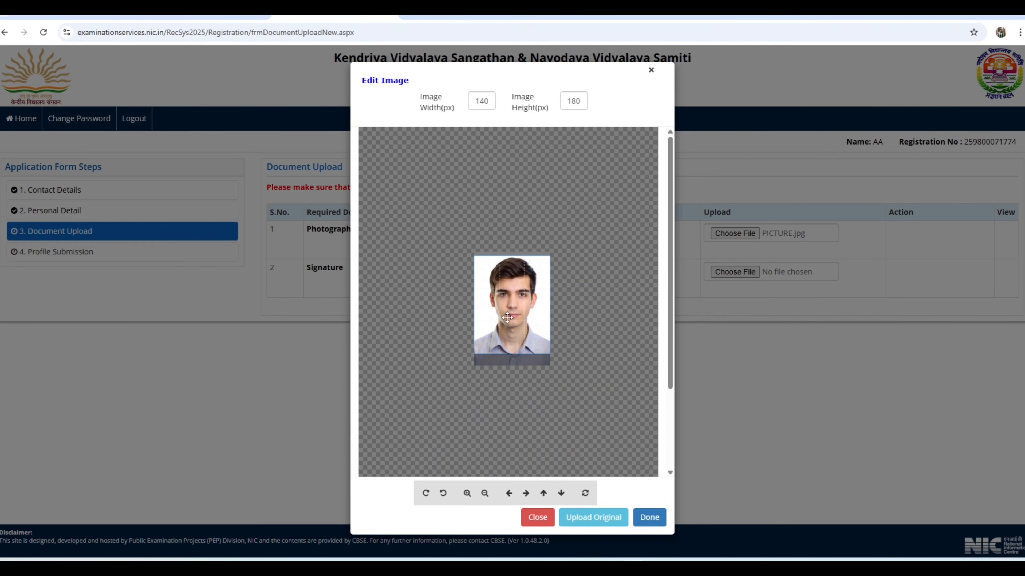
click(649, 518)
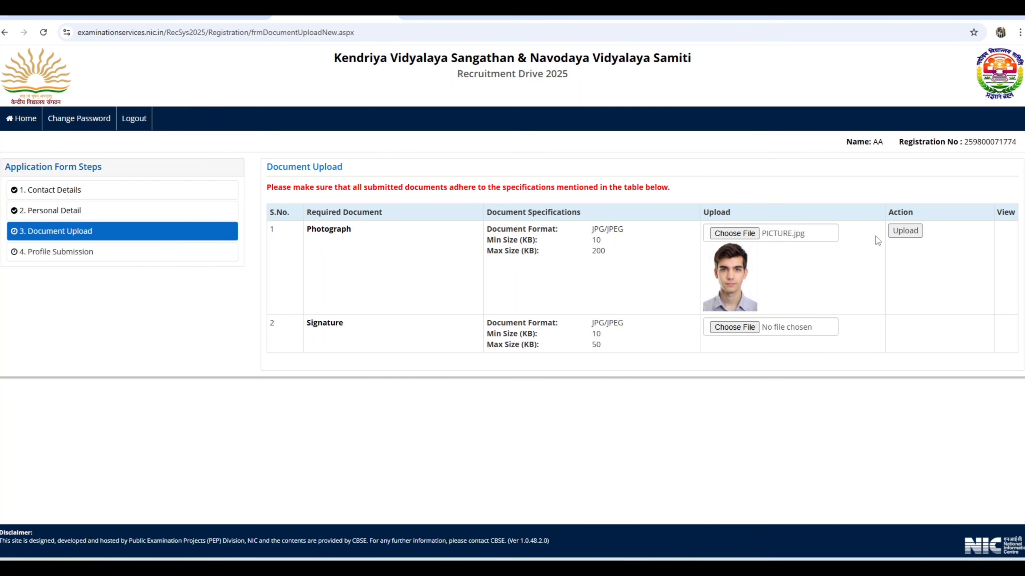
click(906, 233)
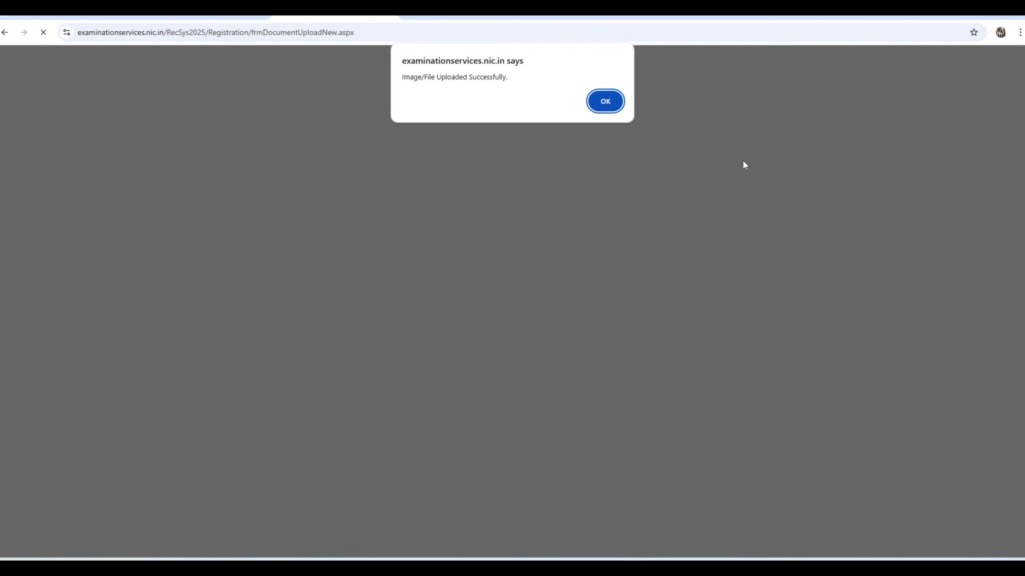
click(605, 102)
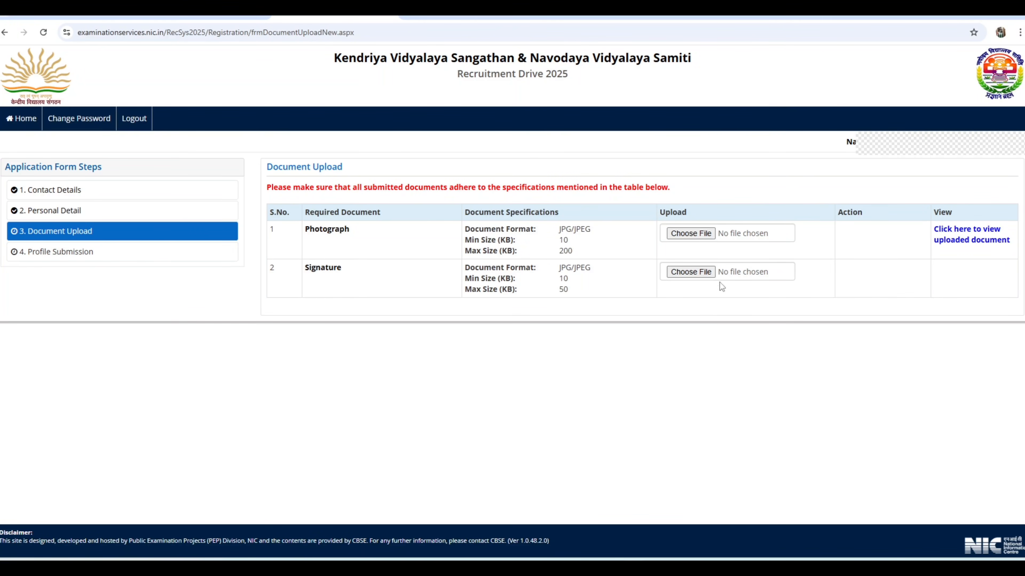
Choose sign.jpg as the Signature file, keep the original image uncropped and upload it
click(689, 272)
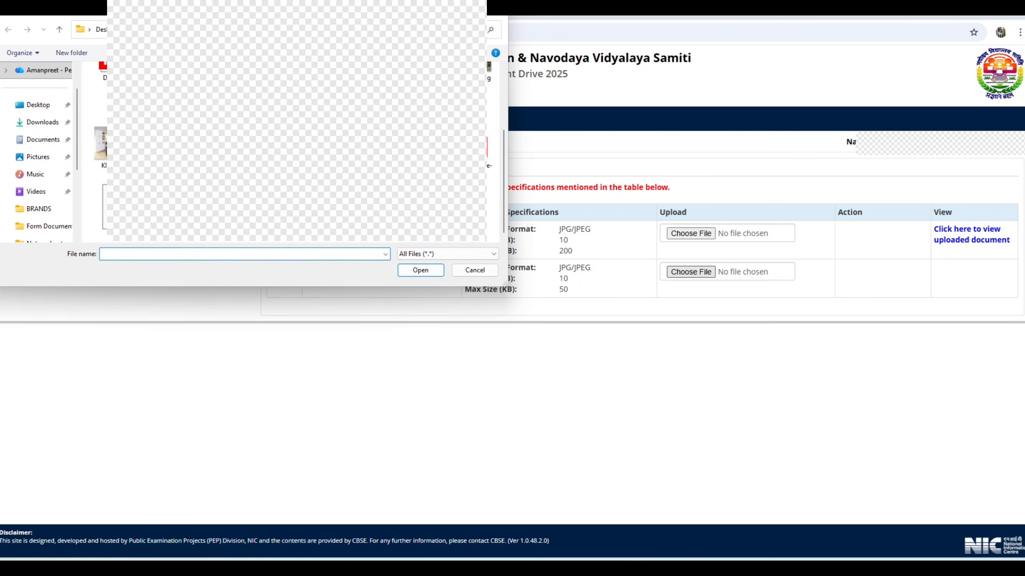
double_click(121, 210)
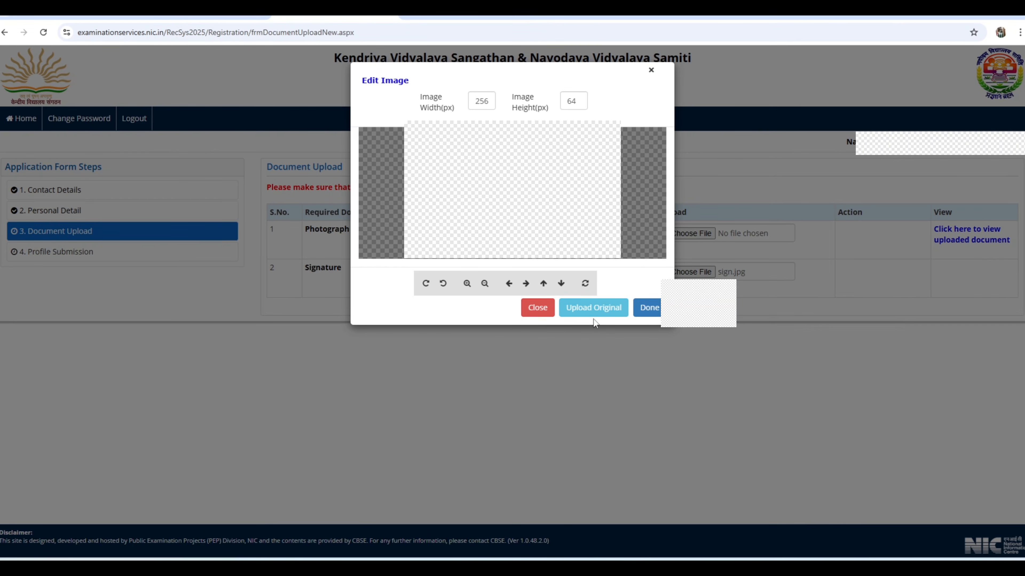
click(594, 310)
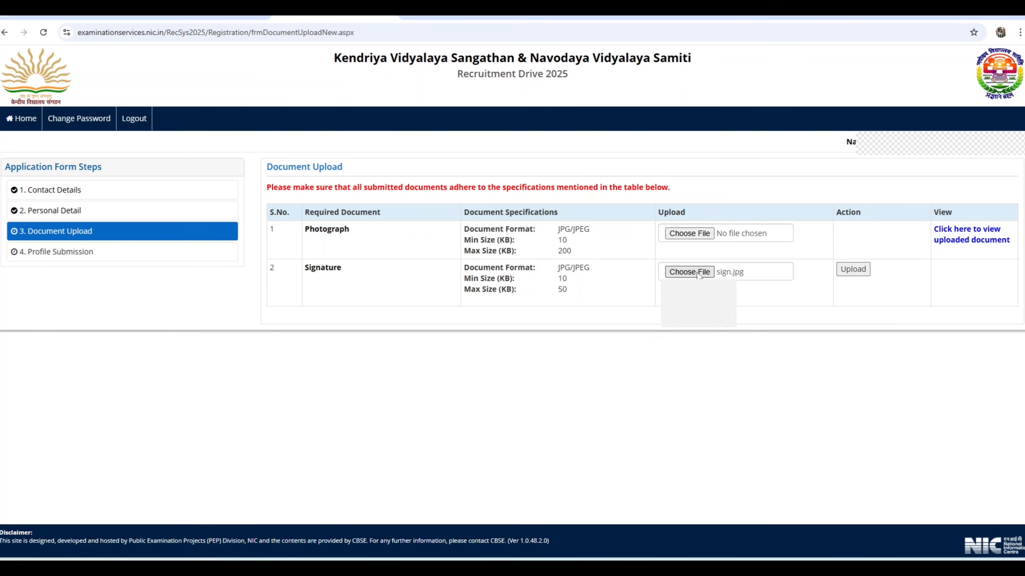
click(855, 274)
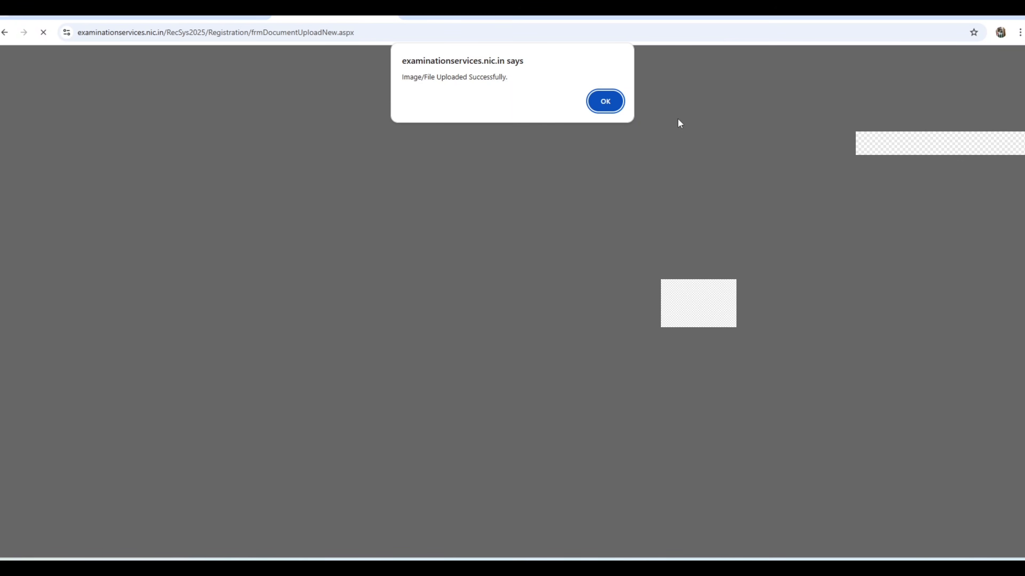
click(610, 101)
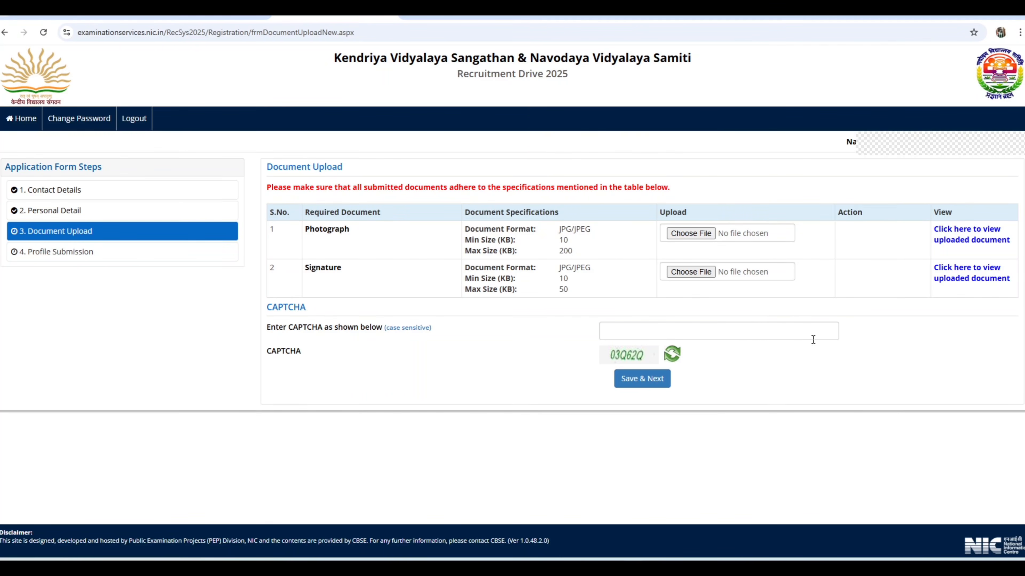
Enter the displayed CAPTCHA, save the Document Upload form and confirm its final submission to proceed to Profile Submission
click(647, 332)
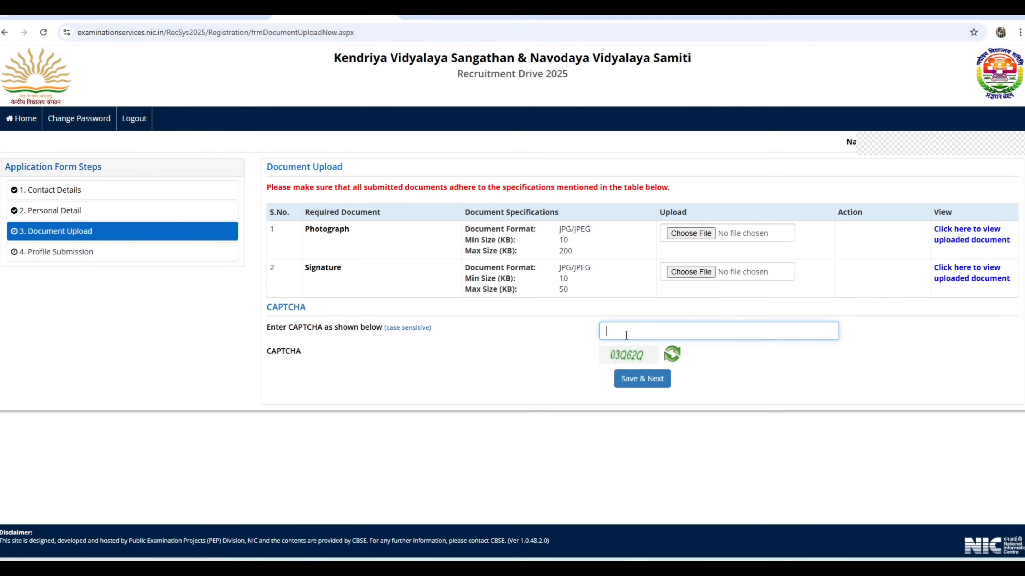
text(03Q62Q)
click(645, 381)
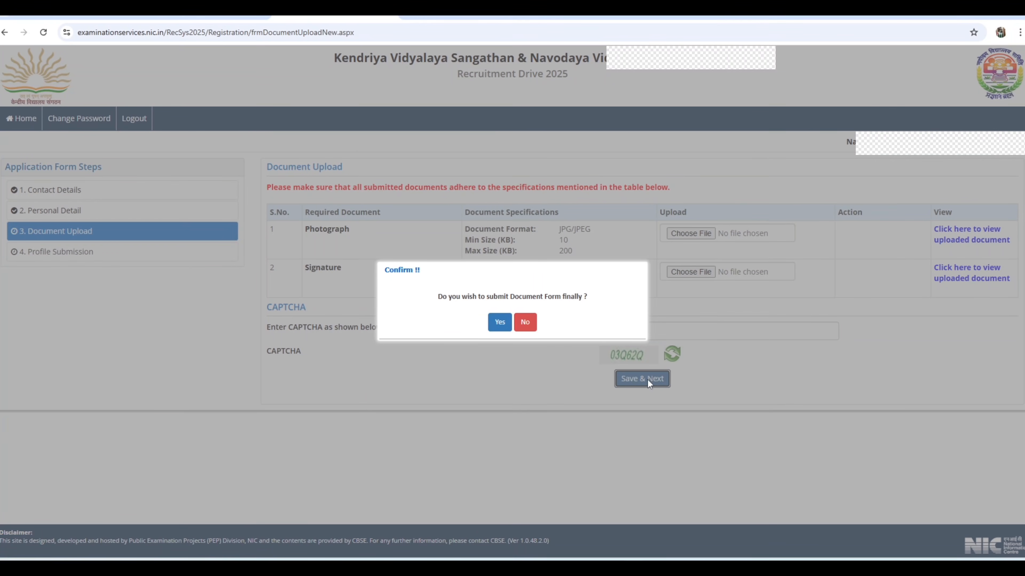
click(500, 323)
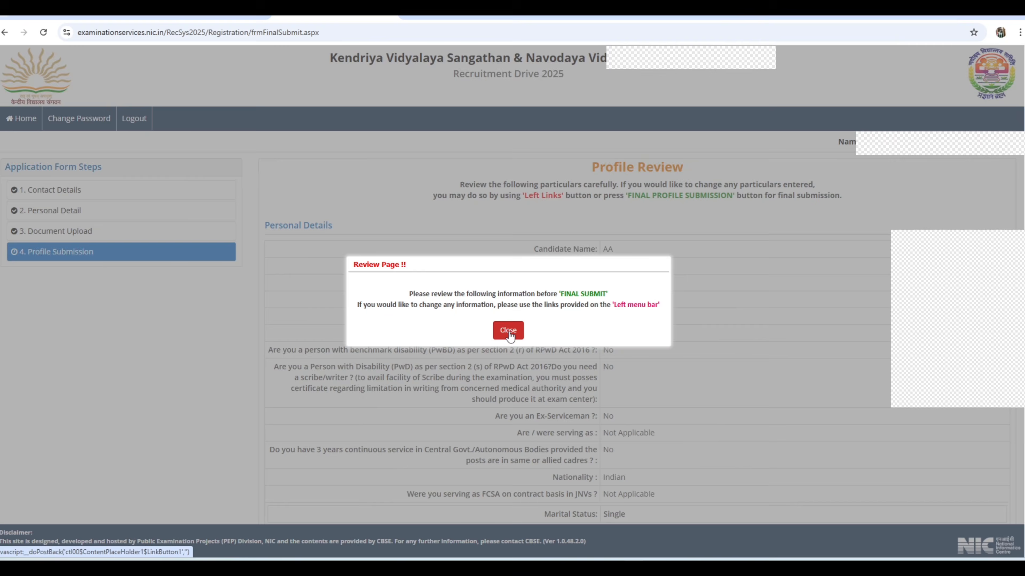
click(507, 330)
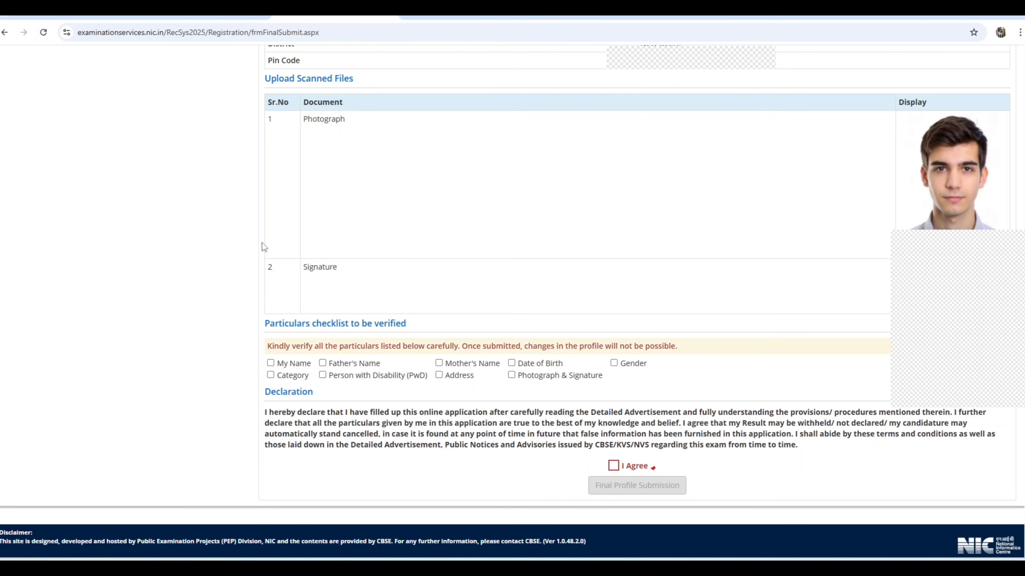
Mark all nine particulars in the verification checklist as verified, from My Name through Photograph & Signature
click(270, 363)
click(322, 363)
click(439, 362)
click(512, 364)
click(613, 363)
click(271, 375)
click(323, 375)
click(438, 375)
click(512, 375)
Agree to the declaration, make the final profile submission and confirm it
click(613, 466)
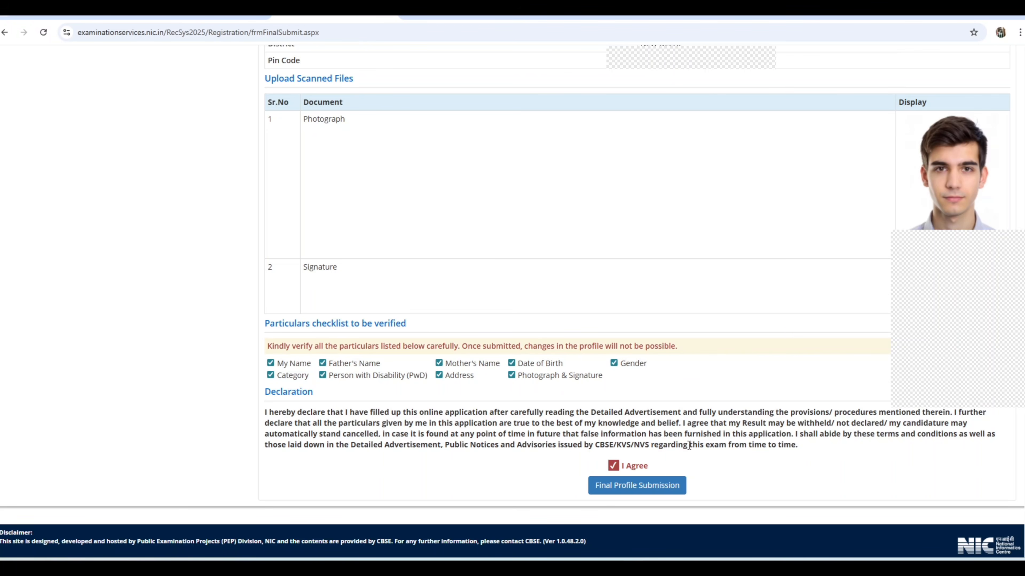
click(637, 488)
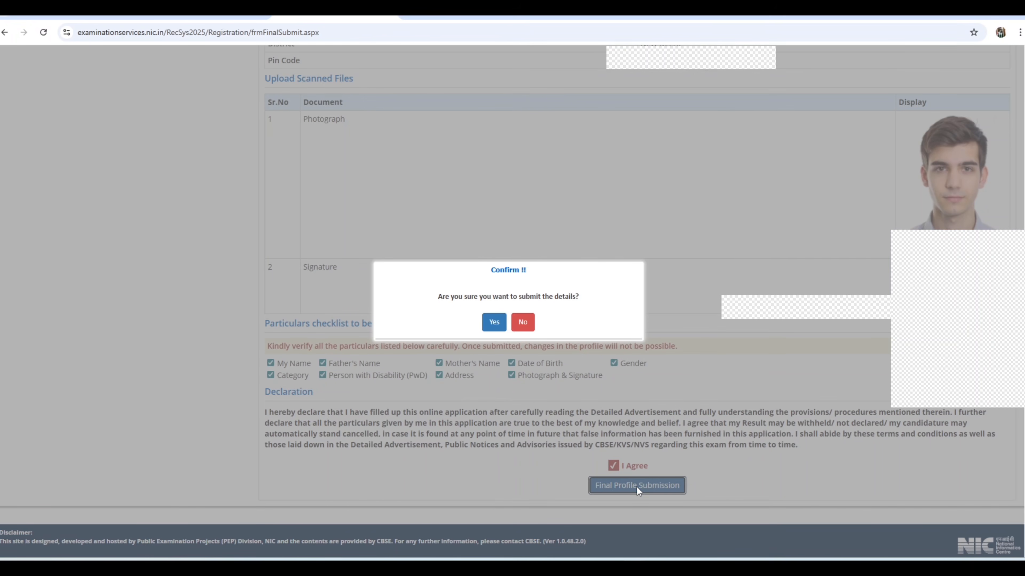
click(495, 325)
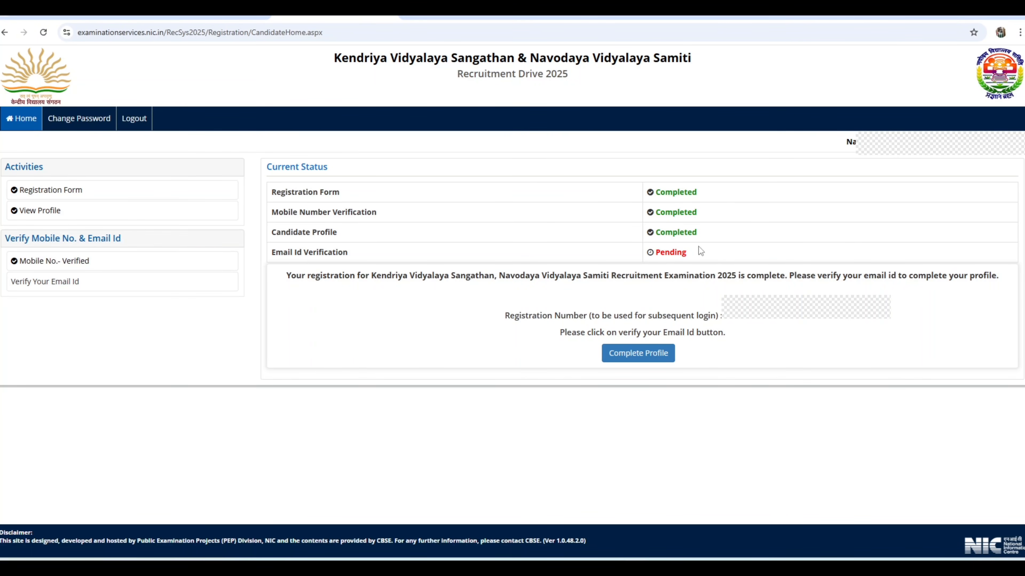
Continue to email verification, enter the displayed CAPTCHA and request the OTP for the registered email
click(633, 357)
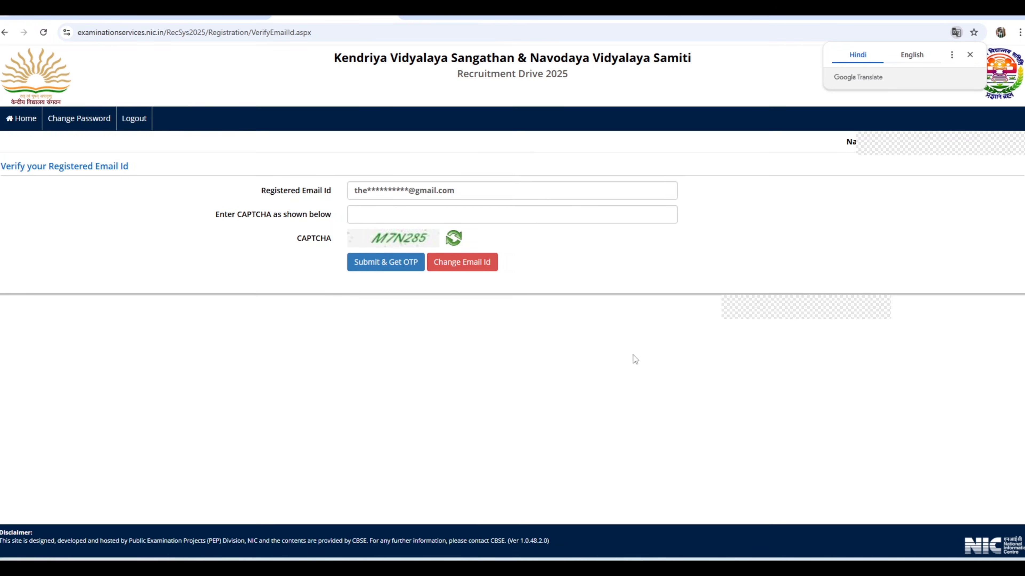
click(374, 216)
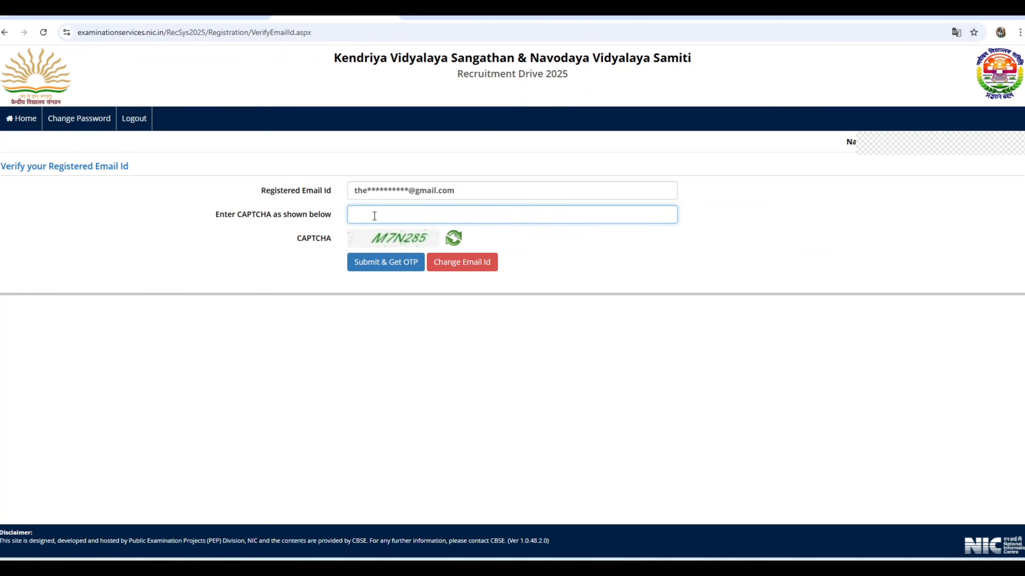
text(M7N285)
click(375, 271)
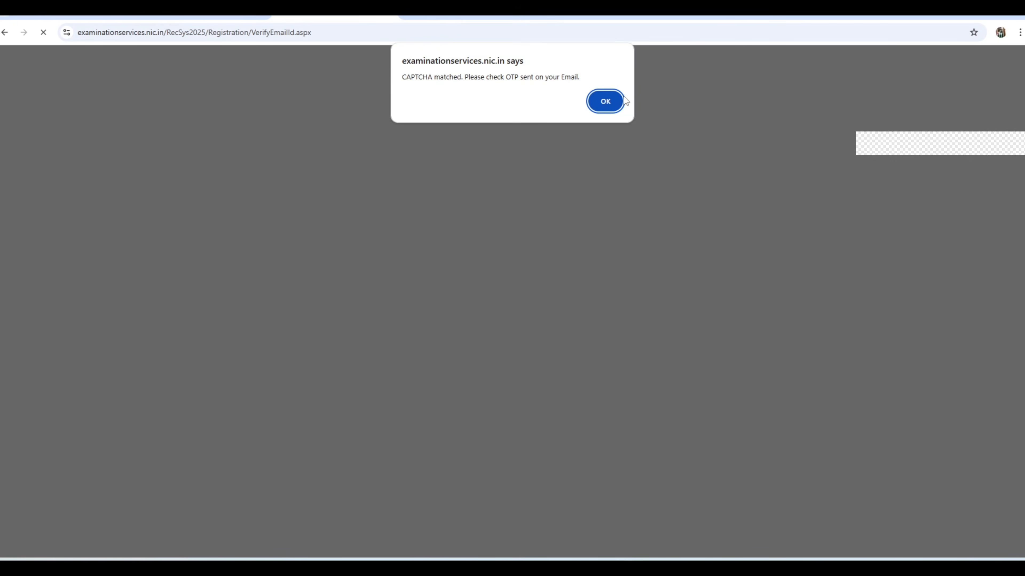
click(606, 104)
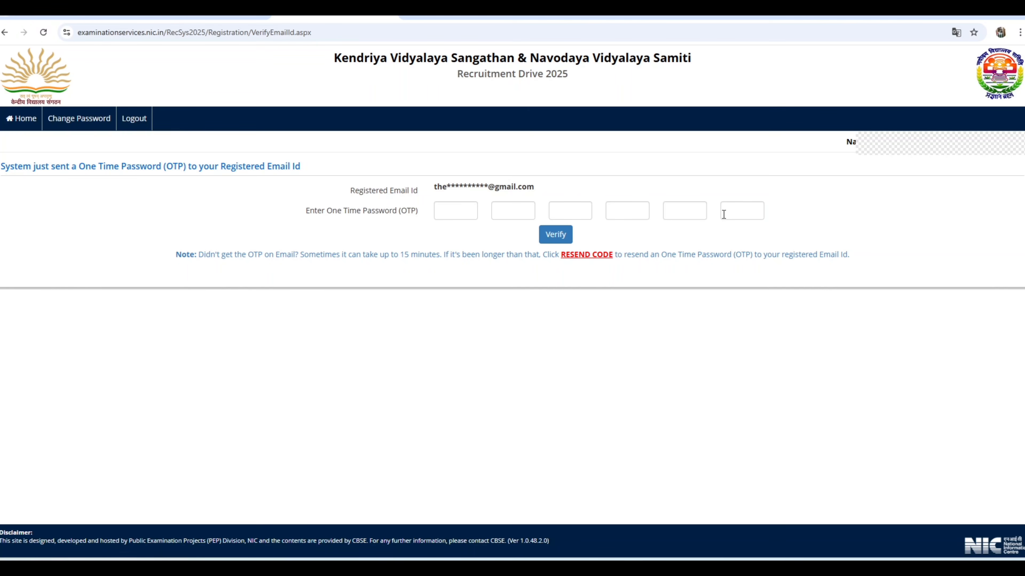
Enter the one-time password sent to the registered email, verify it and return to the candidate home page
click(456, 214)
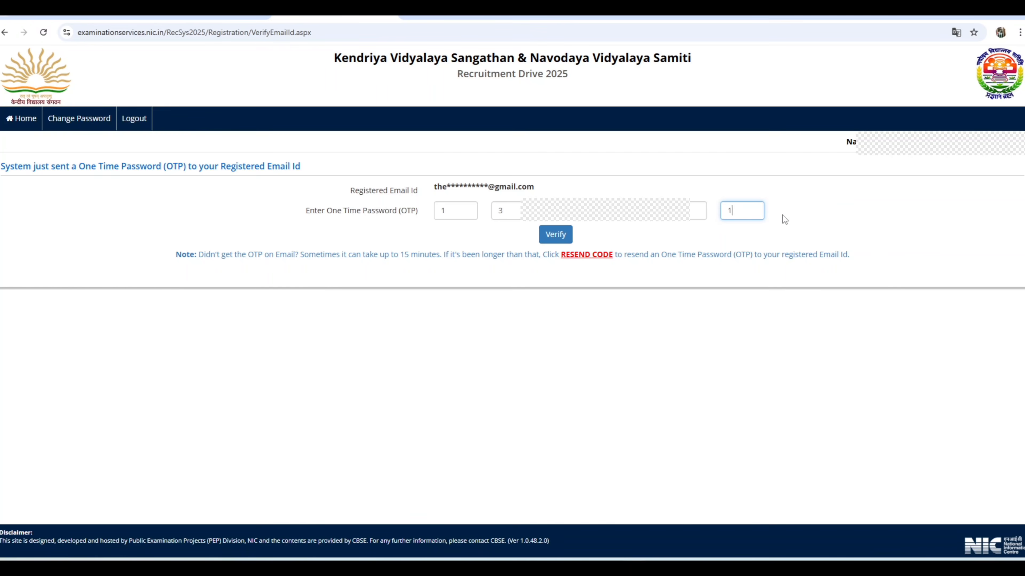
click(551, 238)
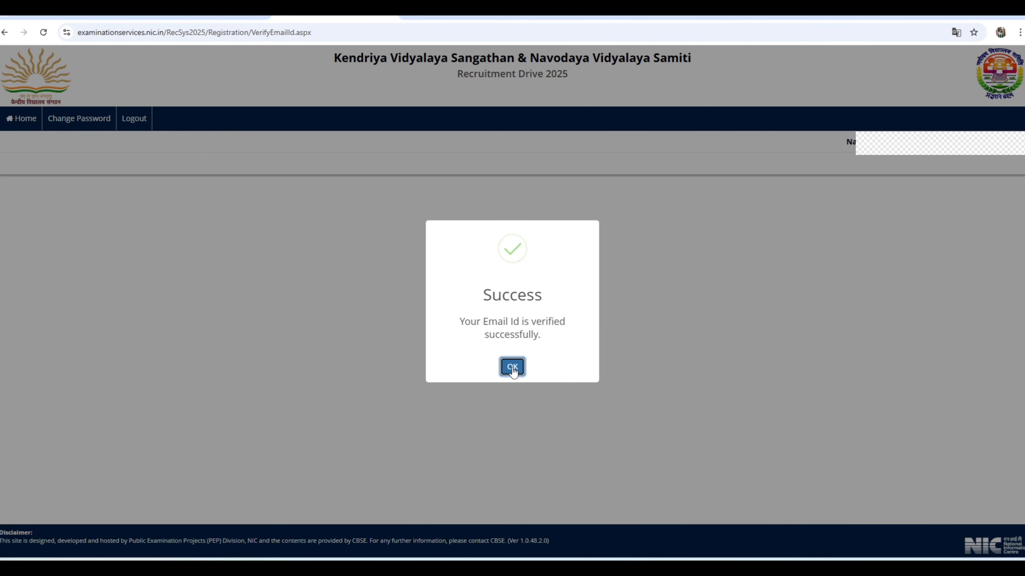
click(512, 367)
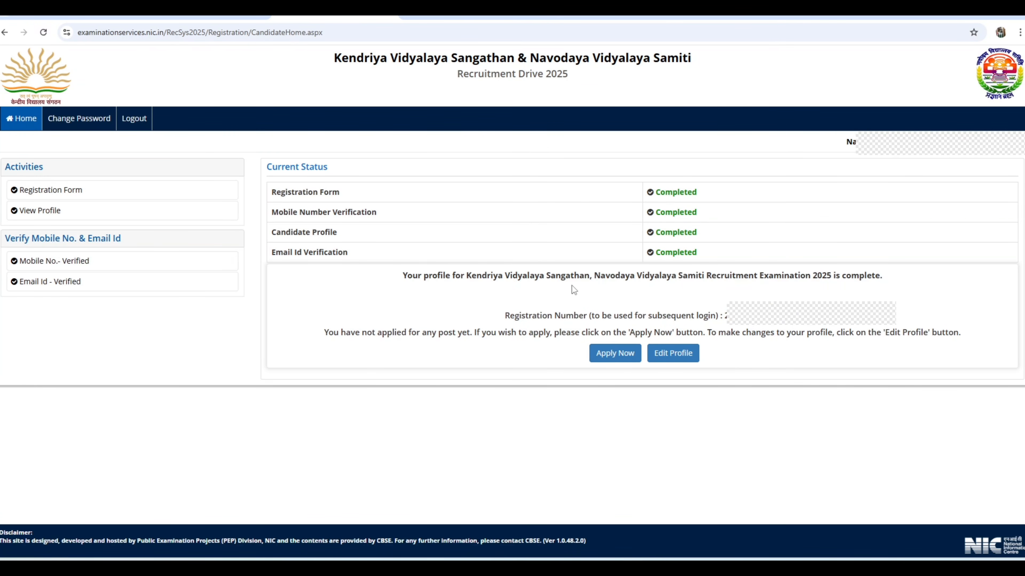
Start applying and review the Trained Graduate, Post Graduate and Primary Teachers entries in the list of posts
click(614, 361)
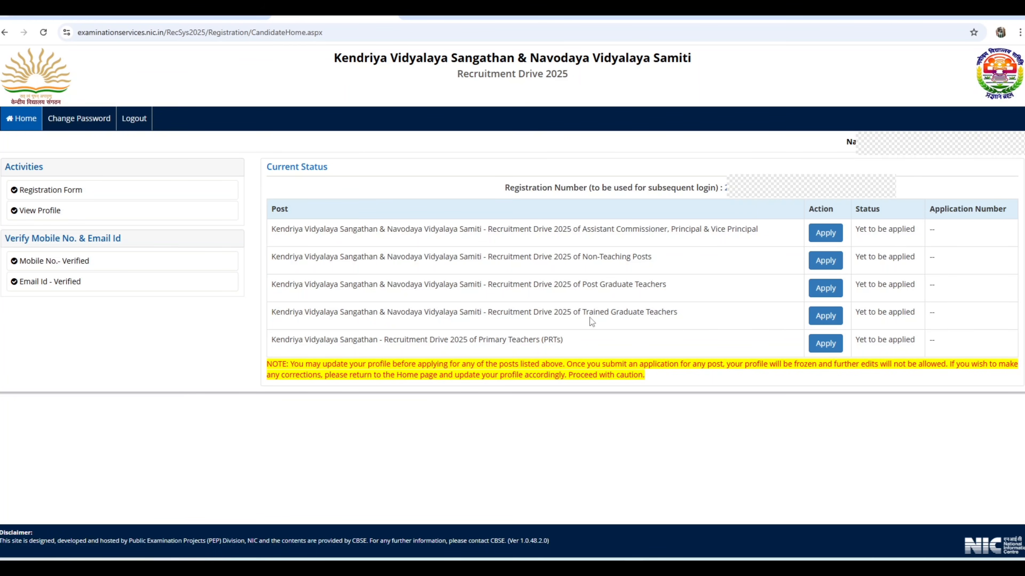
drag(581, 313, 678, 313)
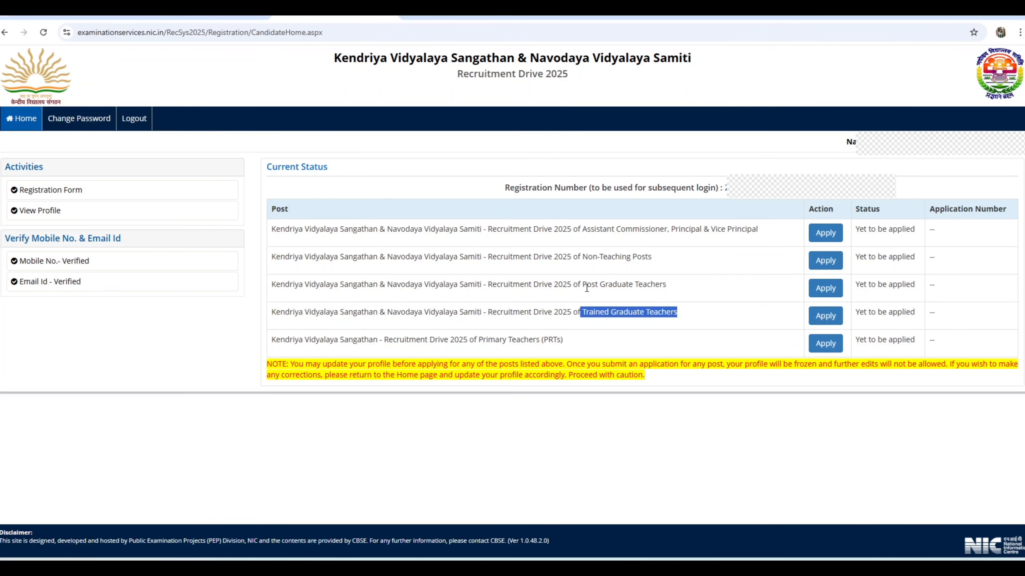
drag(582, 285, 664, 287)
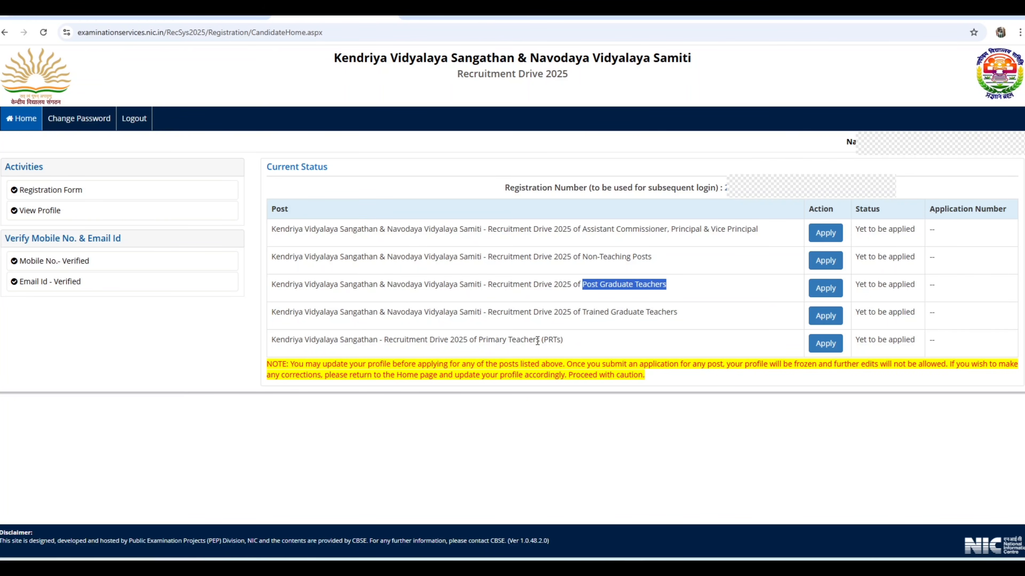
drag(476, 340, 593, 340)
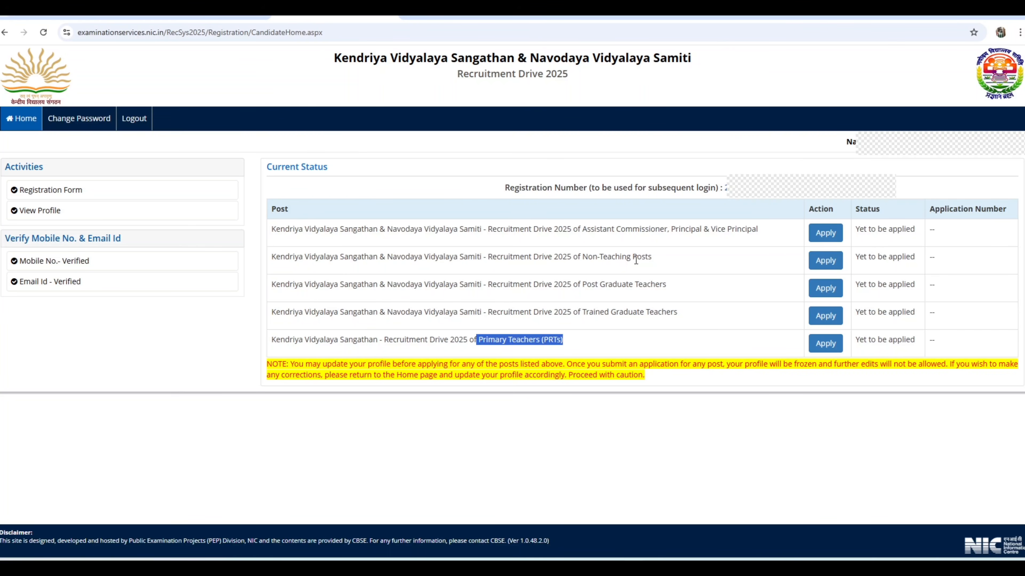
Apply for the Recruitment Drive 2025 of Non-Teaching Posts, confirm it, and open the Apply For Details form
click(824, 263)
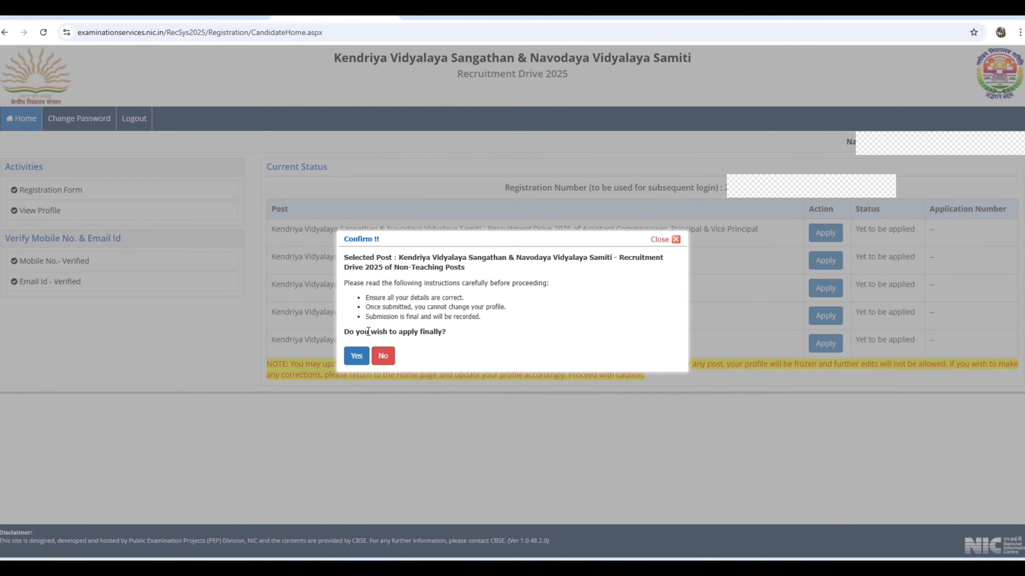
click(356, 356)
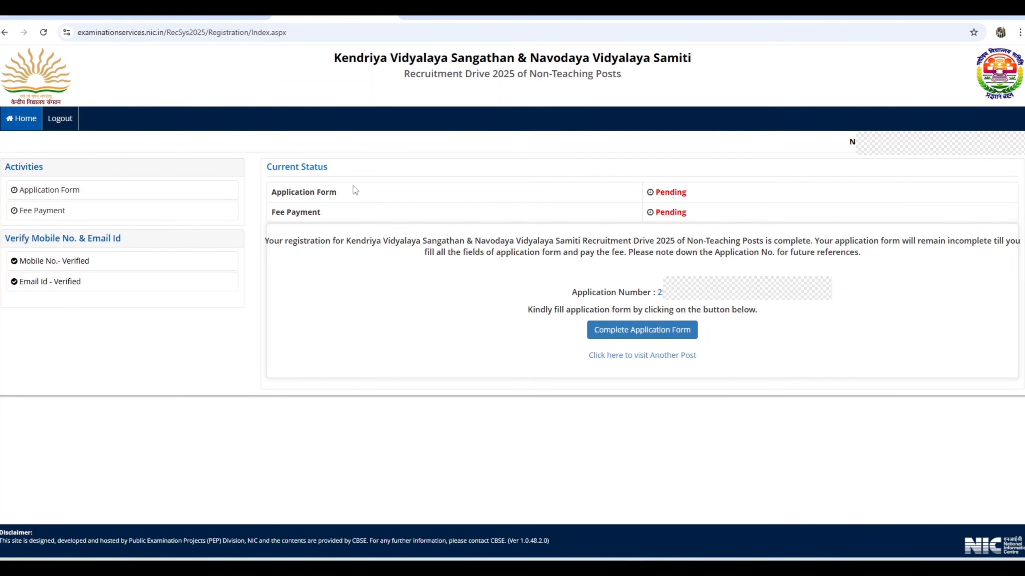
click(636, 333)
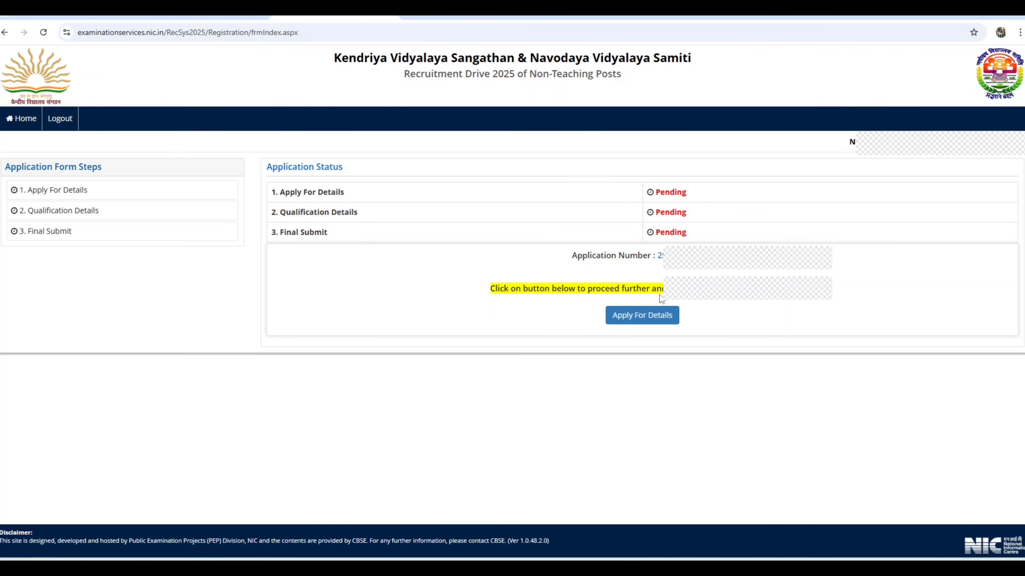
click(642, 324)
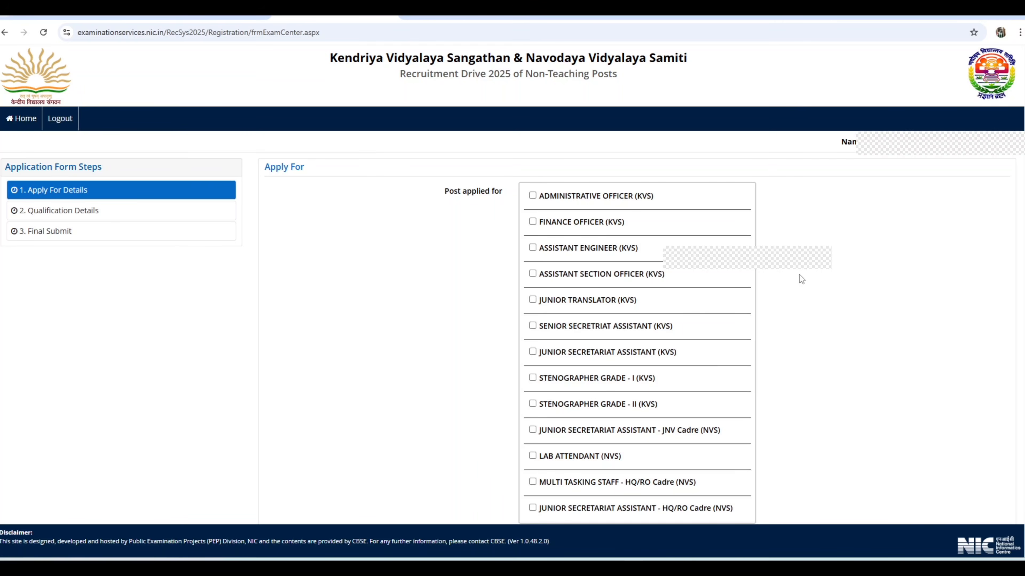
scroll(811, 295, down, 3)
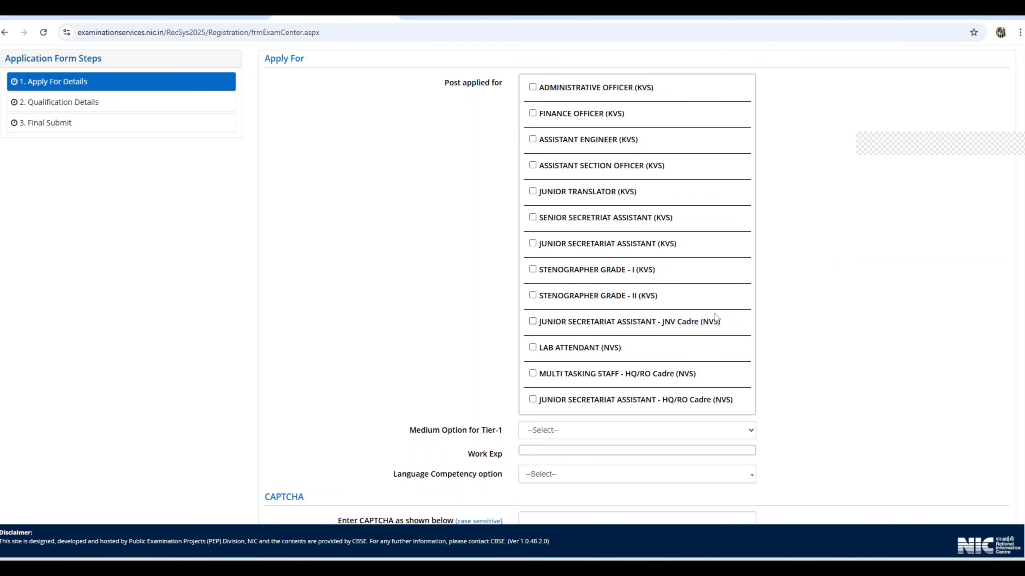
scroll(686, 316, up, 3)
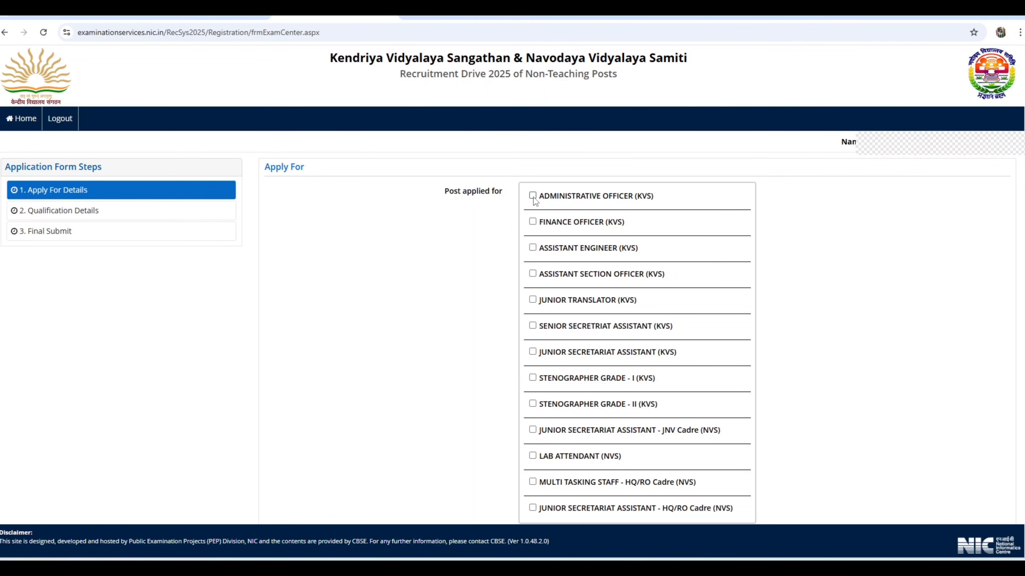
click(533, 197)
click(533, 221)
click(533, 248)
click(532, 222)
click(533, 247)
click(533, 195)
Select the posts Junior Secretariat Assistant (KVS), Multi Tasking Staff - HQ/RO Cadre (NVS) and Junior Secretariat Assistant - HQ/RO Cadre (NVS)
scroll(577, 313, down, 1)
scroll(577, 312, down, 2)
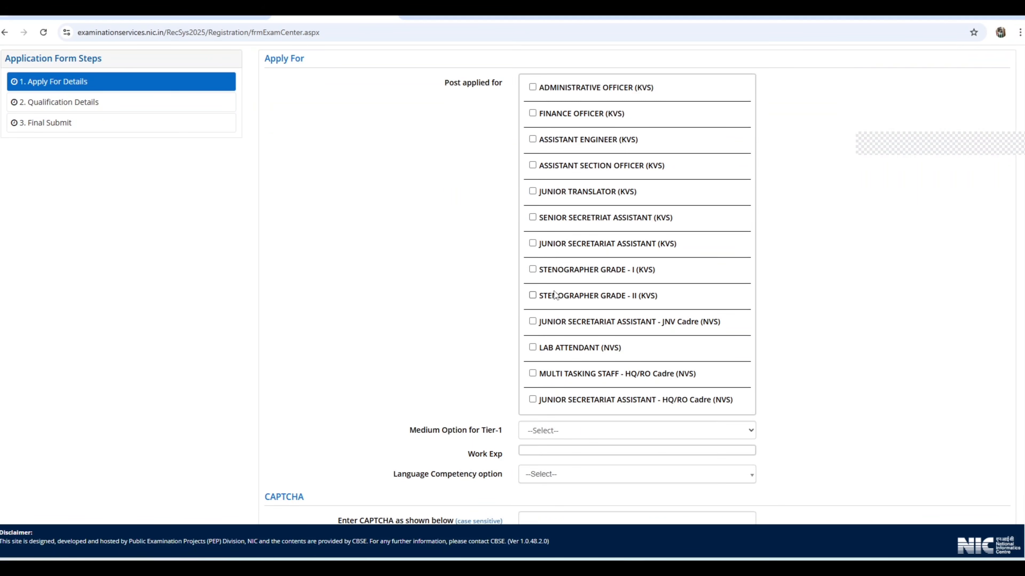
click(532, 244)
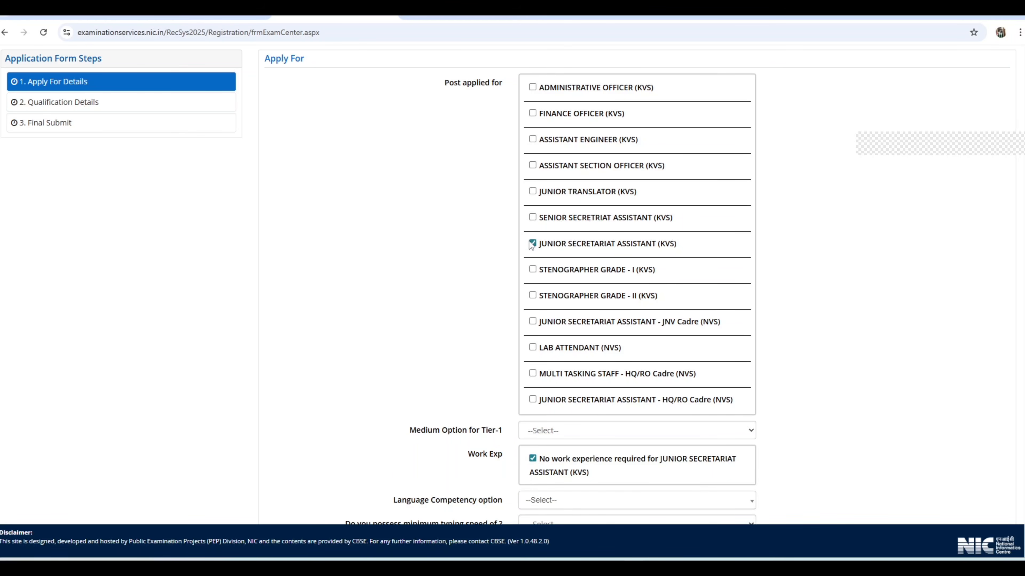
click(533, 374)
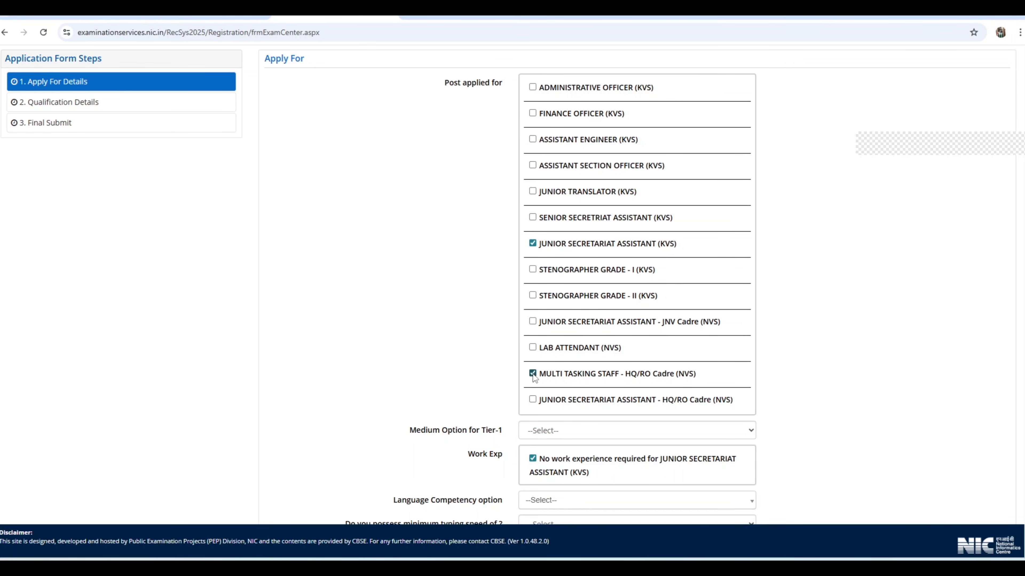
click(532, 399)
Set the Medium Option for Tier-1 to English
scroll(820, 306, down, 1)
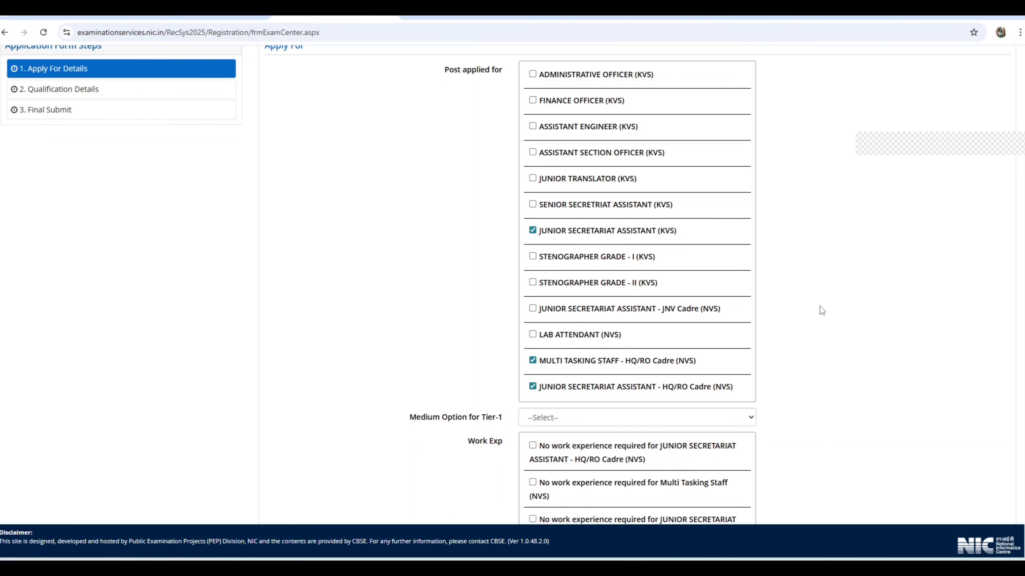
scroll(452, 313, down, 3)
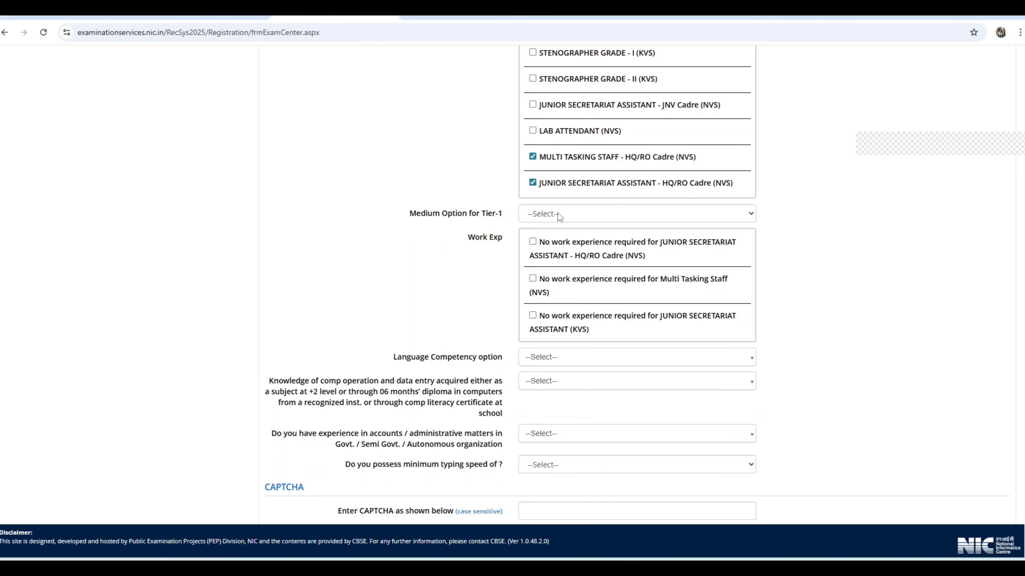
click(582, 213)
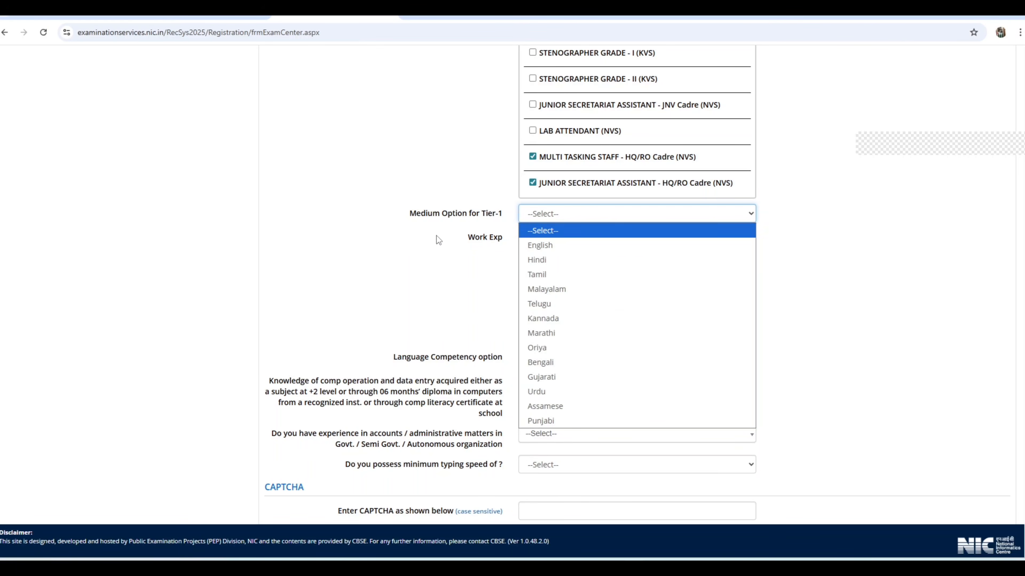
click(441, 245)
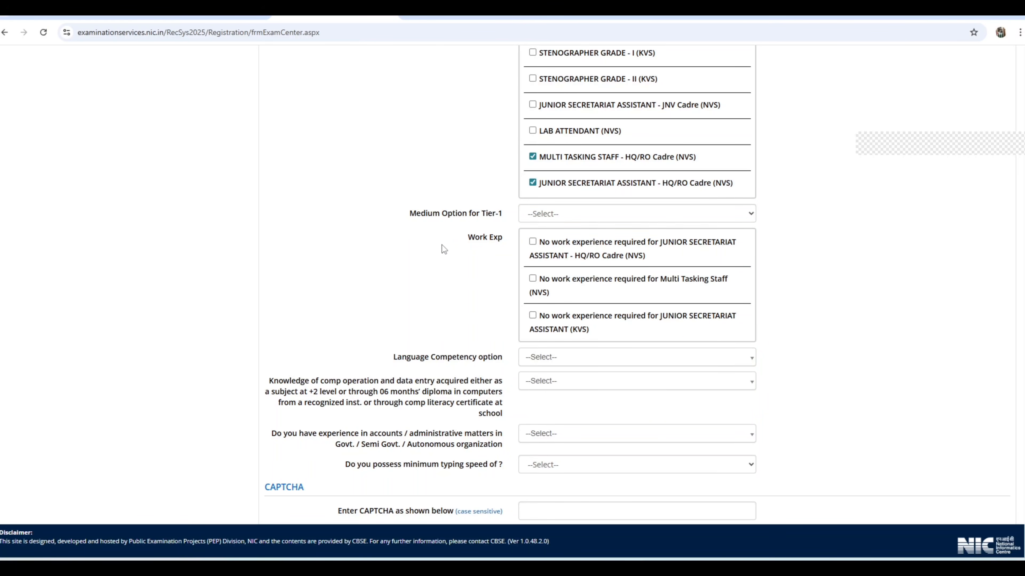
click(589, 213)
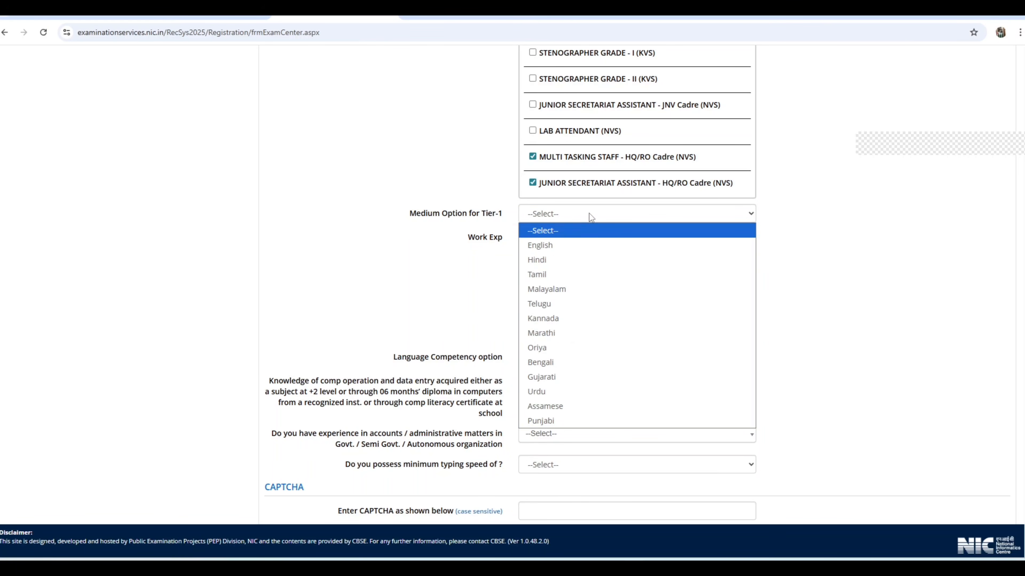
click(550, 245)
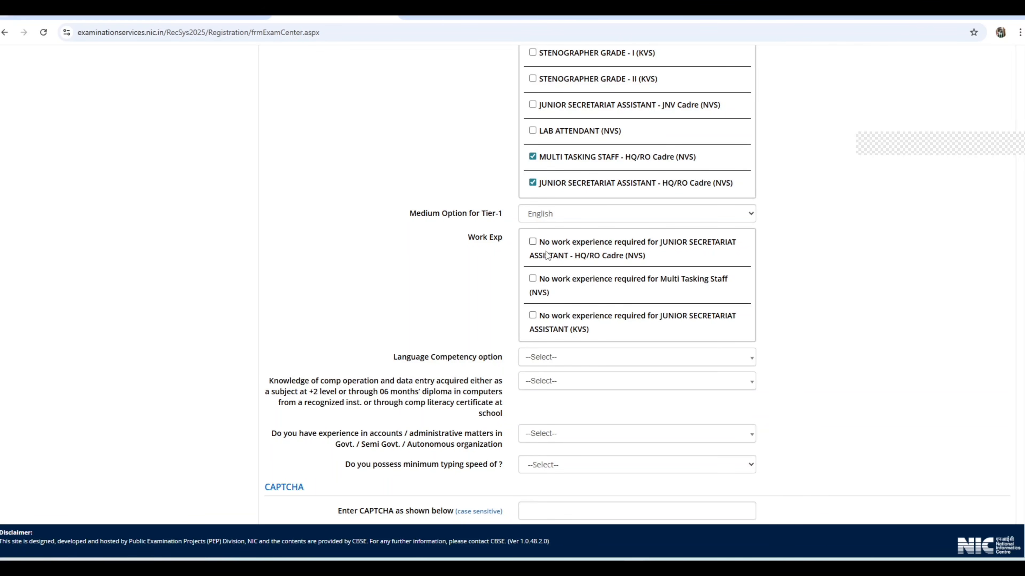
Mark the "No work experience required" entries under Work Exp for all three selected posts
click(534, 243)
click(532, 280)
click(533, 316)
Set the Language Competency option to Hindi and answer Yes for knowledge of computer operation and data entry
scroll(636, 279, down, 2)
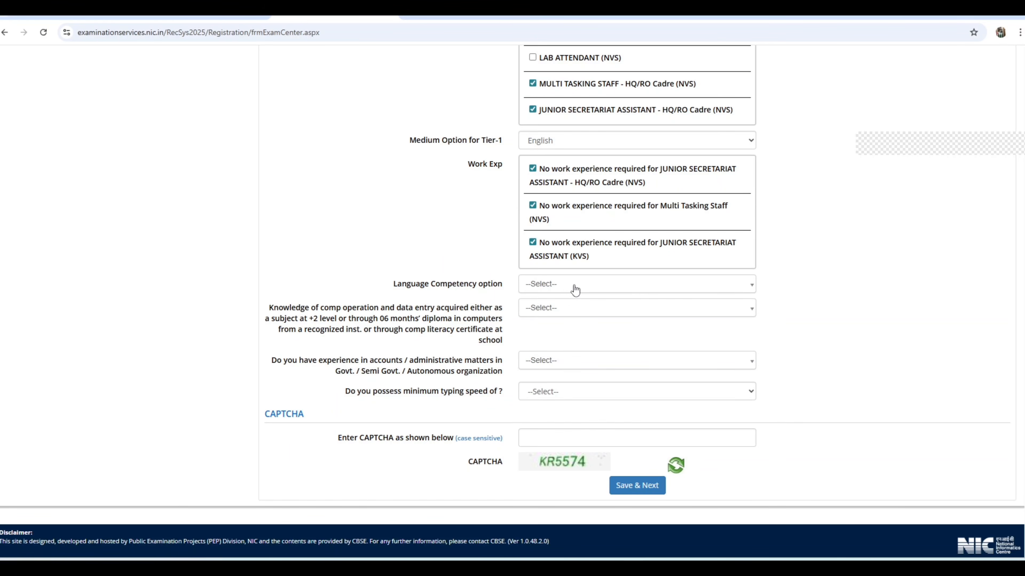
click(566, 290)
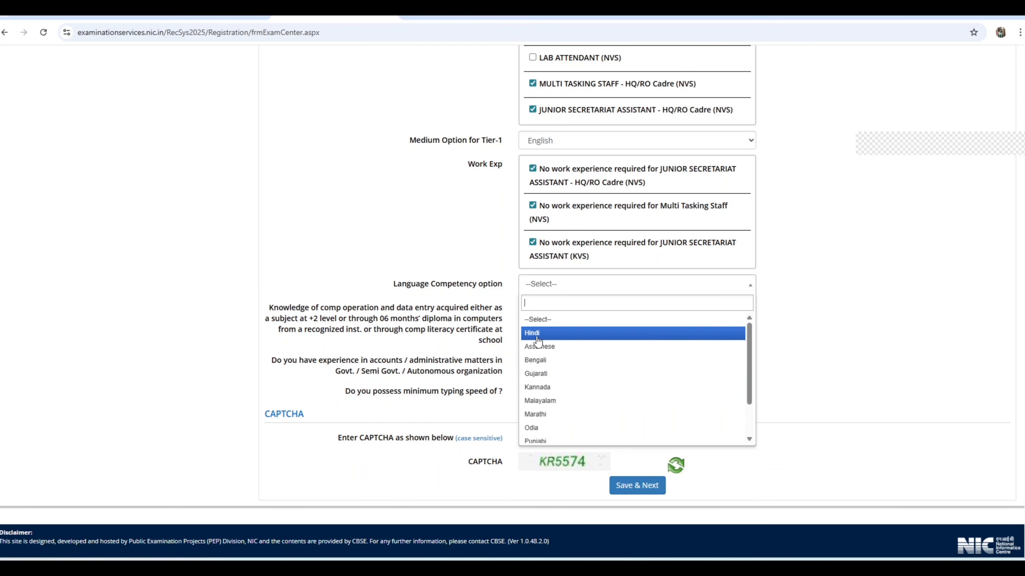
click(593, 332)
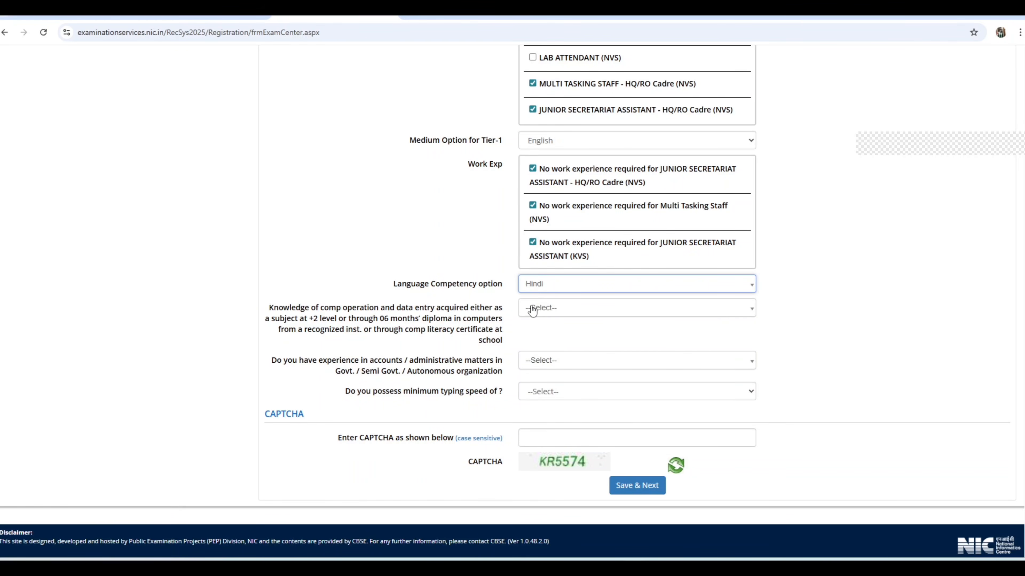
click(540, 310)
click(560, 357)
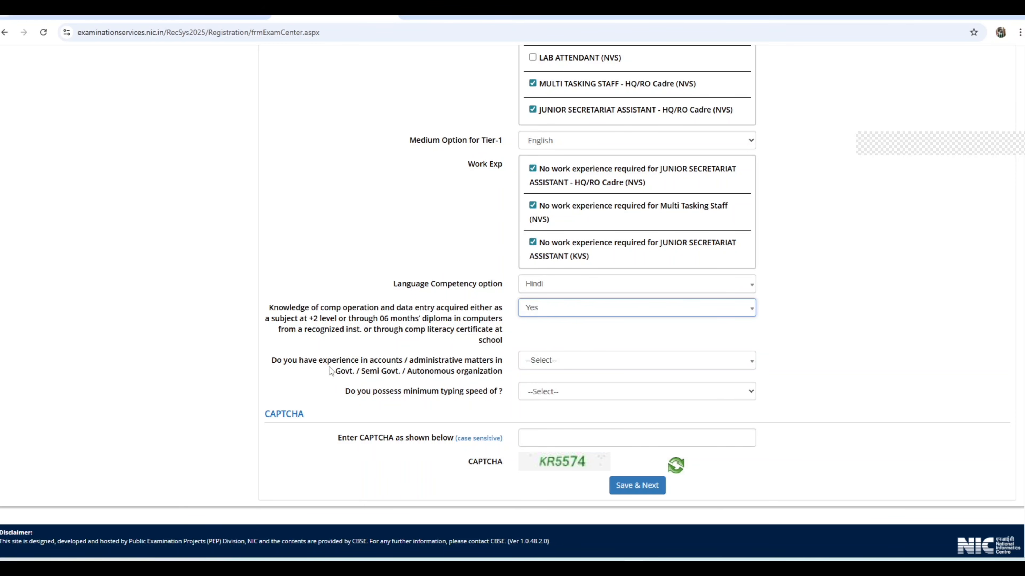
Answer No for experience in accounts / administrative matters in a Govt. / Semi Govt. / Autonomous organization
click(562, 364)
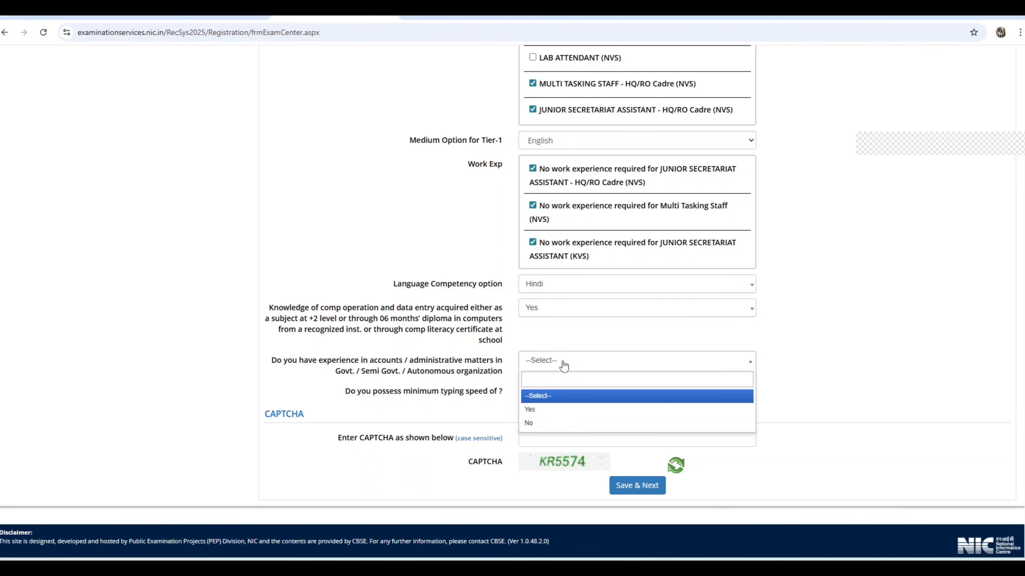
click(539, 423)
Check the answer options for the minimum typing speed question without choosing one, and go to the CAPTCHA entry field
click(629, 396)
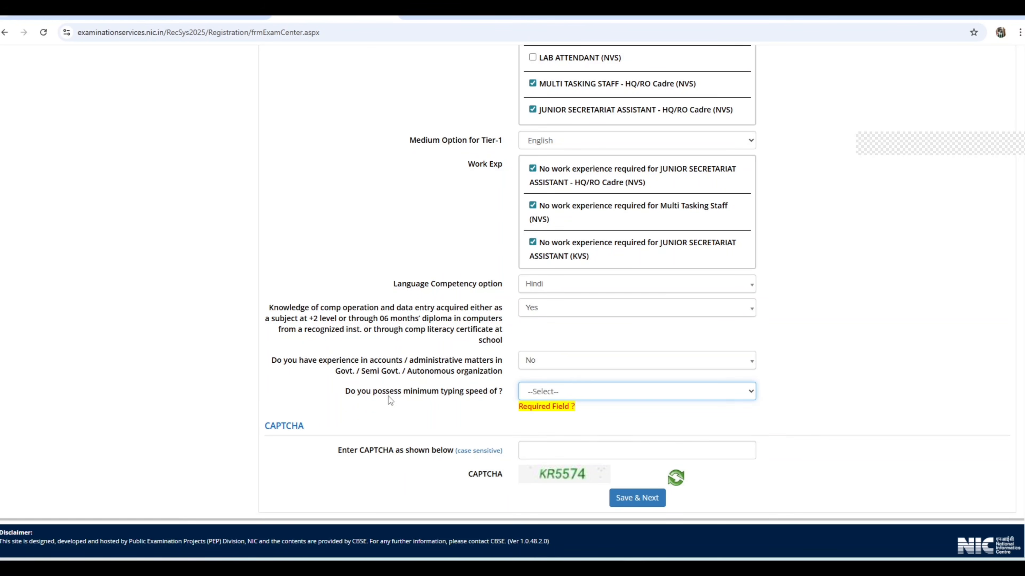
click(563, 396)
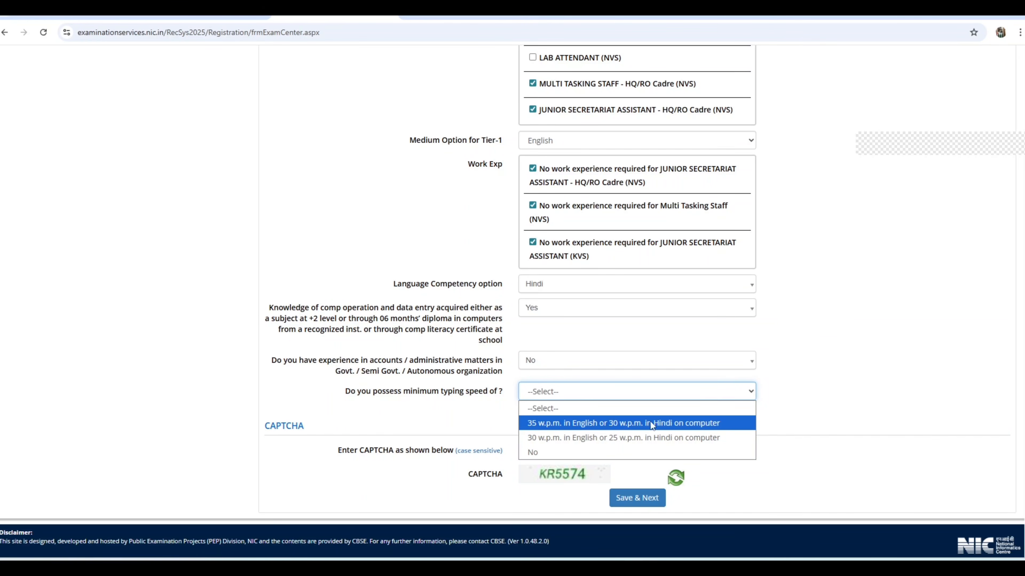
click(818, 339)
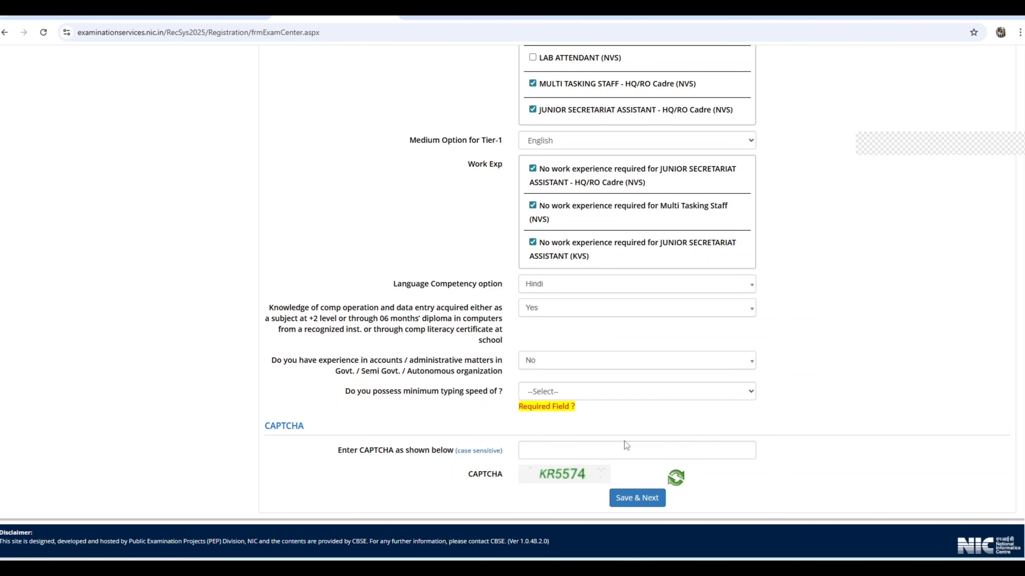
click(540, 453)
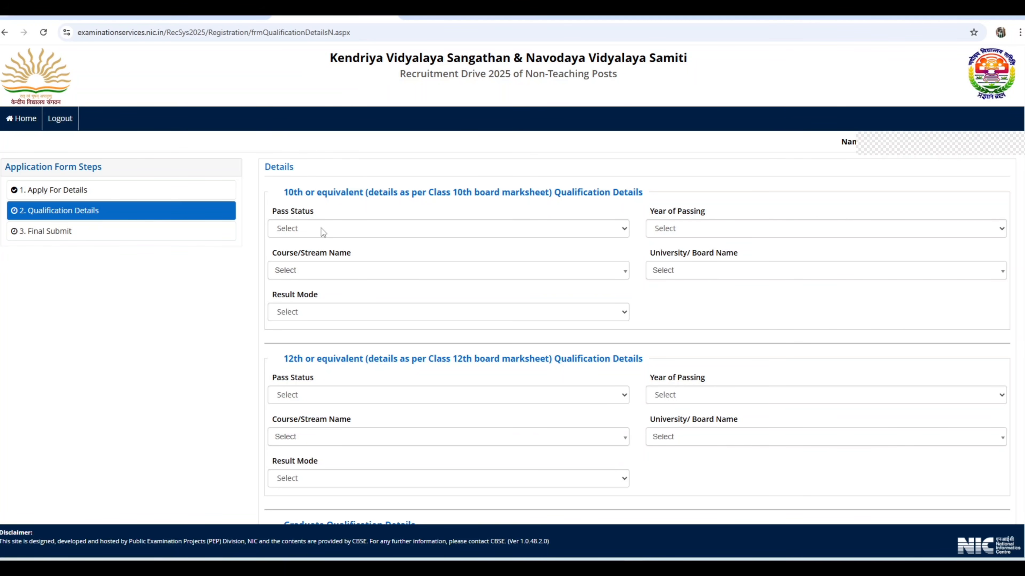
Set the Pass Status of the 10th qualification to Passed and open its Year of Passing options
click(321, 228)
click(306, 259)
click(687, 225)
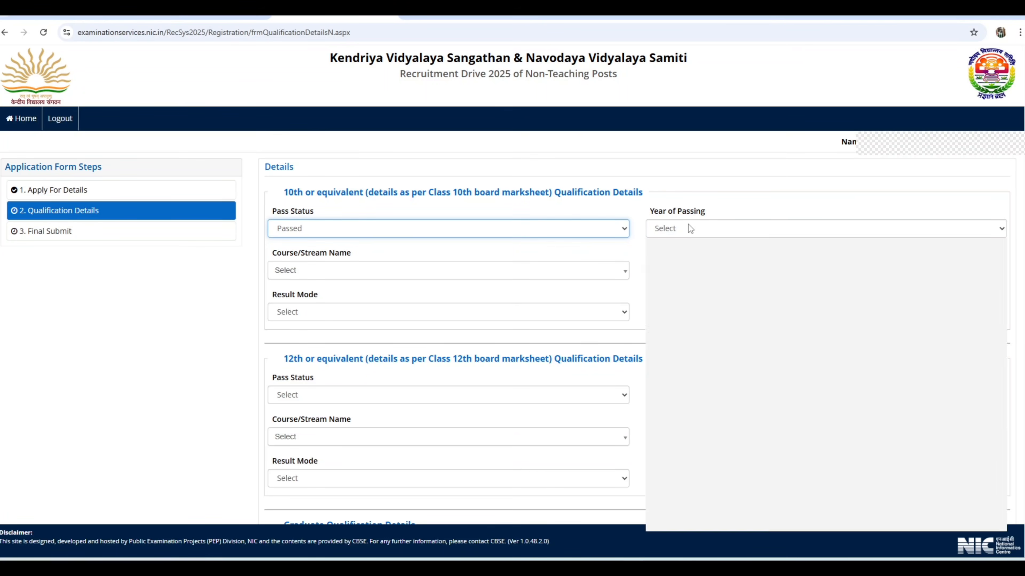
View the Course/Stream Name and University/Board Name options for the 10th qualification
click(321, 270)
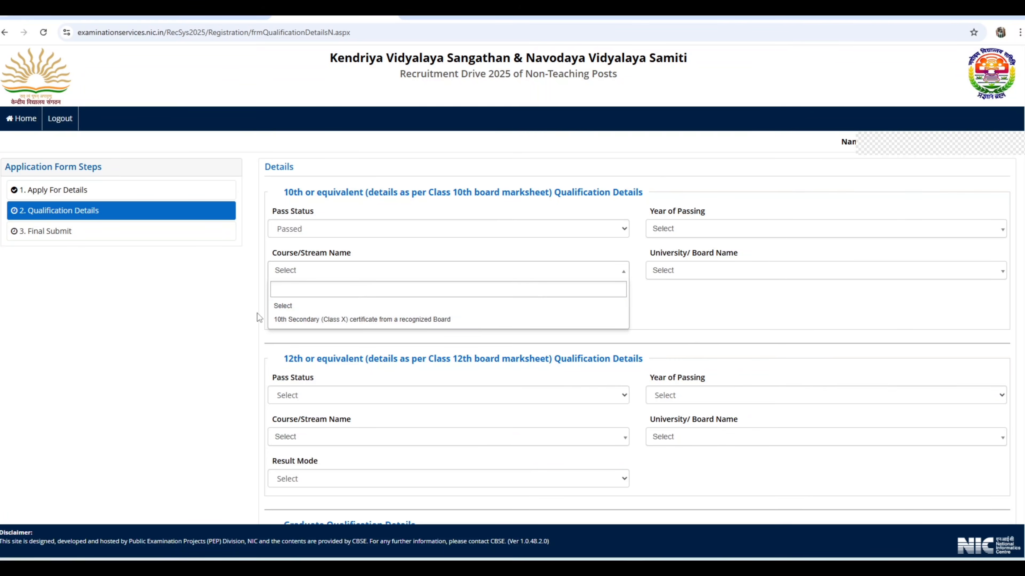
click(241, 318)
click(706, 271)
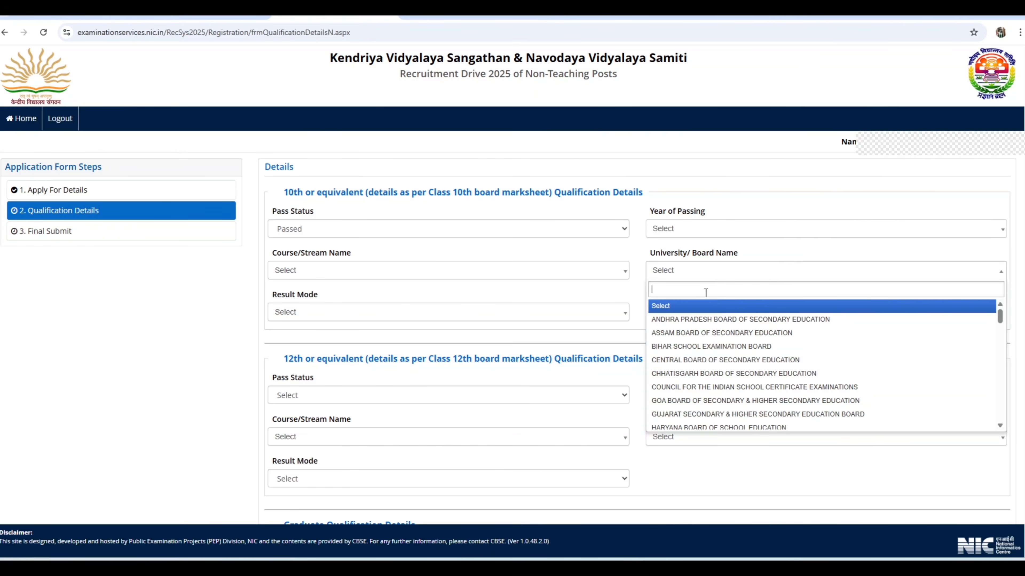
click(737, 206)
Set the Result Mode of the 10th qualification to CGPA and go through its empty CGPA Obtained and CGPA fields
click(348, 315)
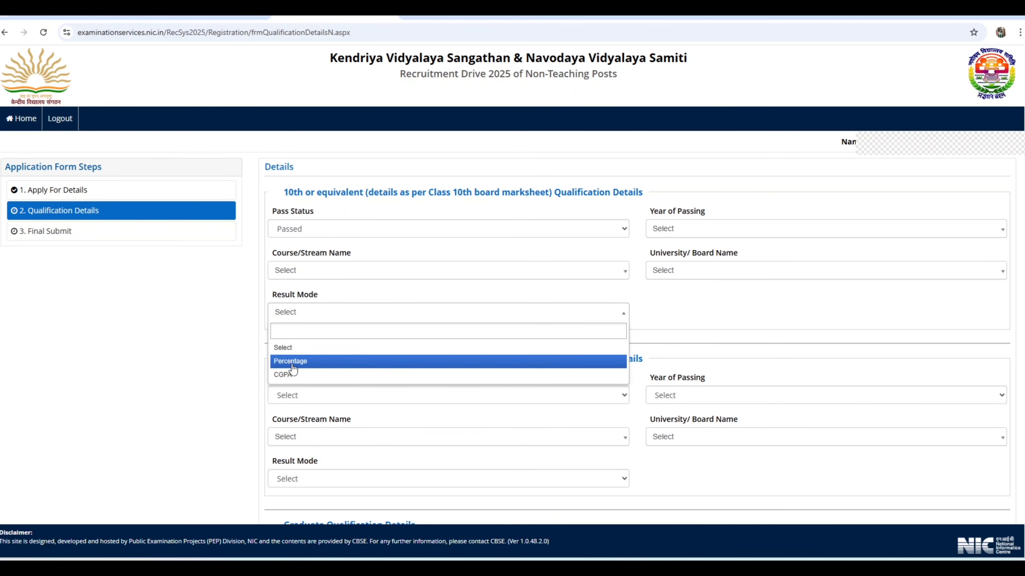
click(292, 376)
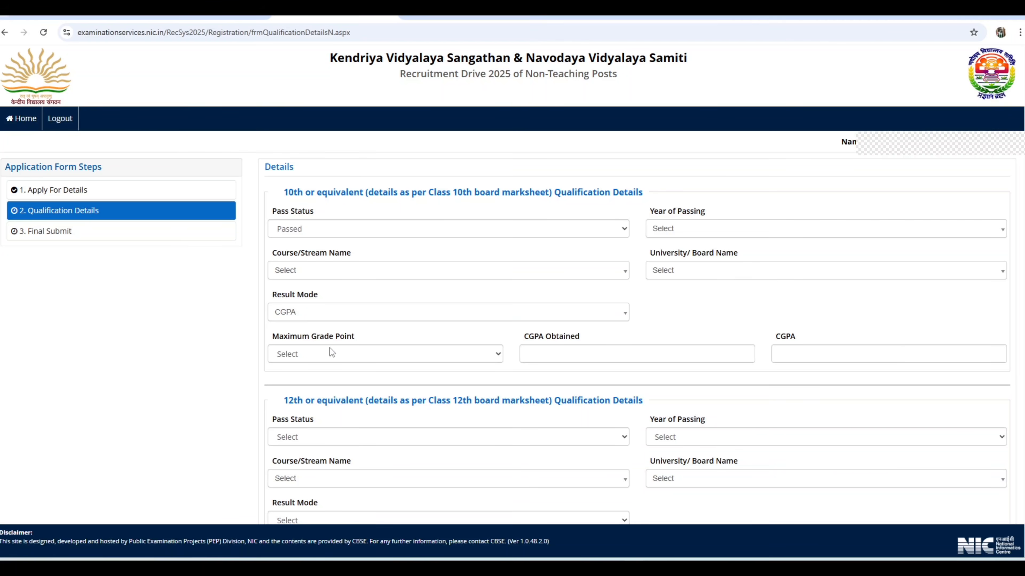
click(563, 357)
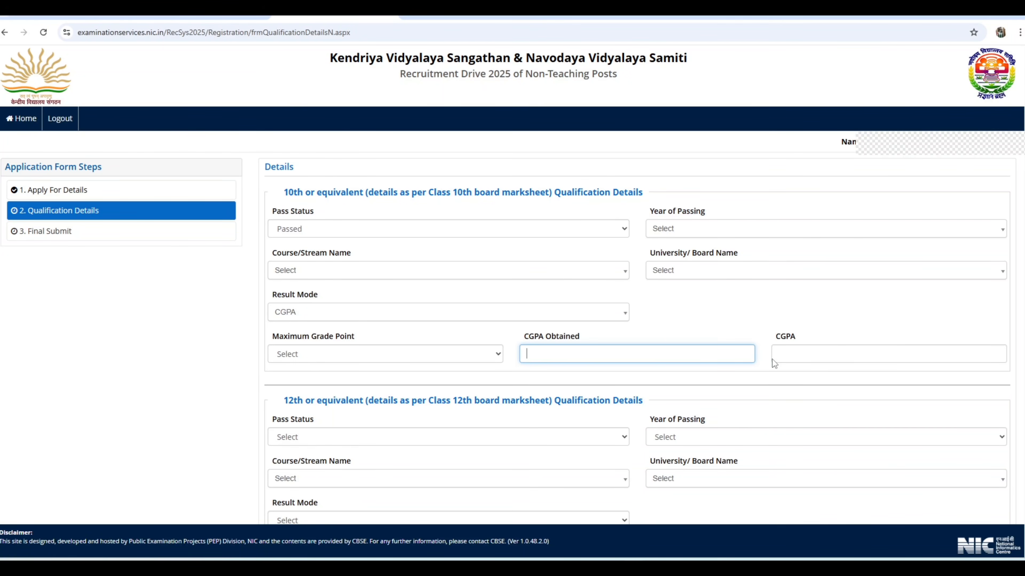
click(836, 359)
Set the 12th qualification to Passed with the course "12th Class with Science stream from a recognized Board / University"
scroll(725, 326, down, 5)
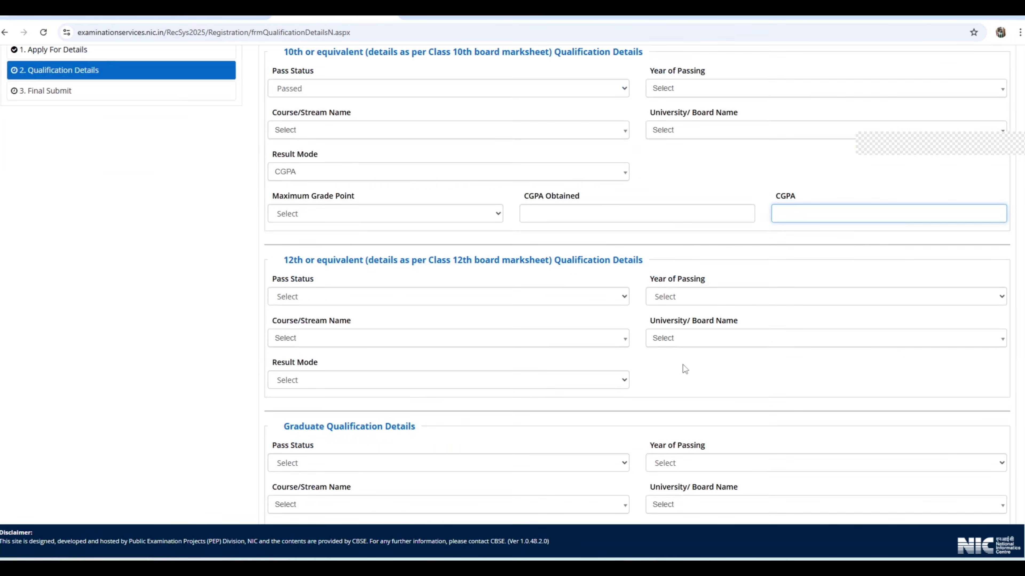
click(314, 220)
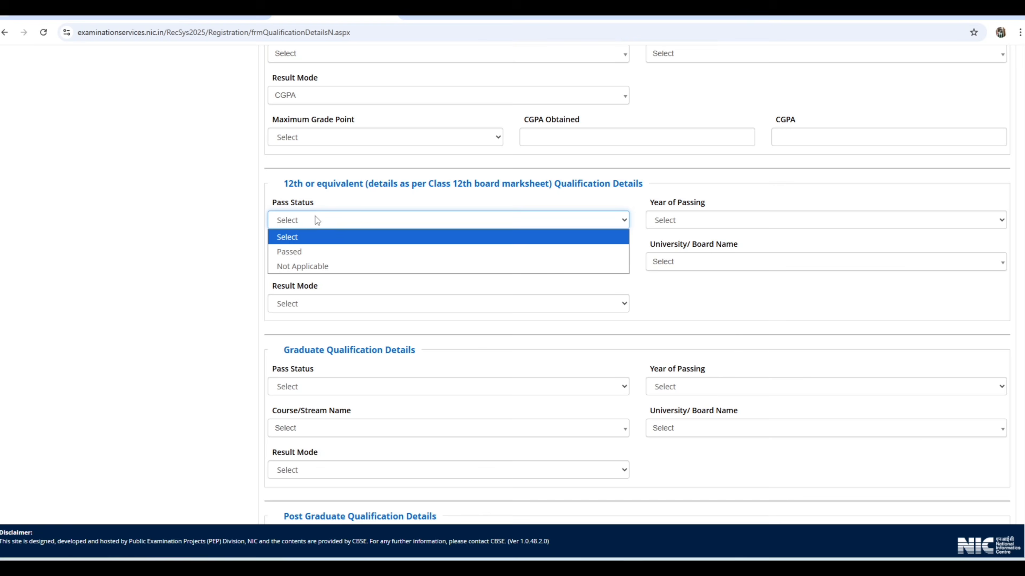
click(308, 250)
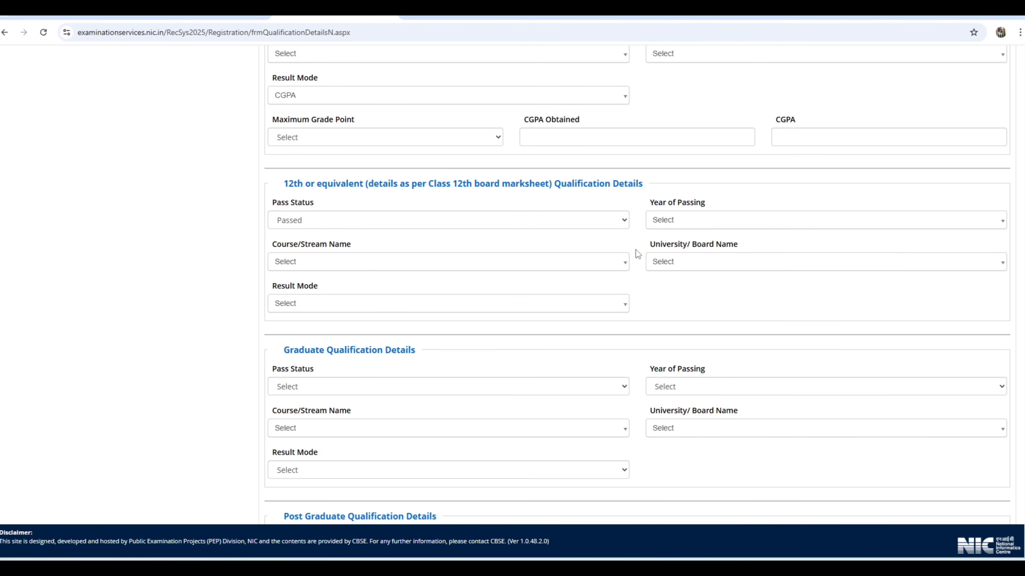
click(398, 268)
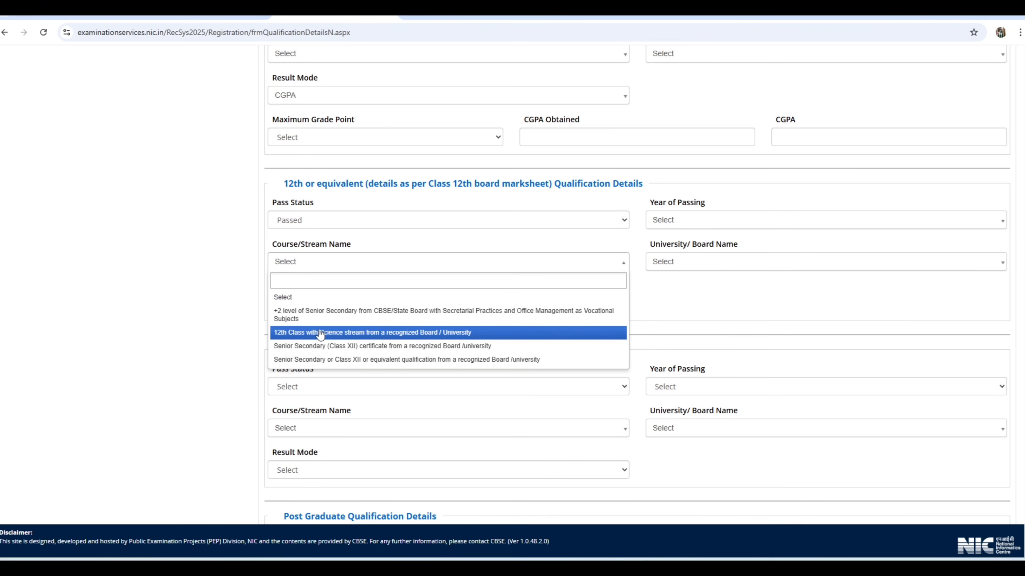
click(337, 333)
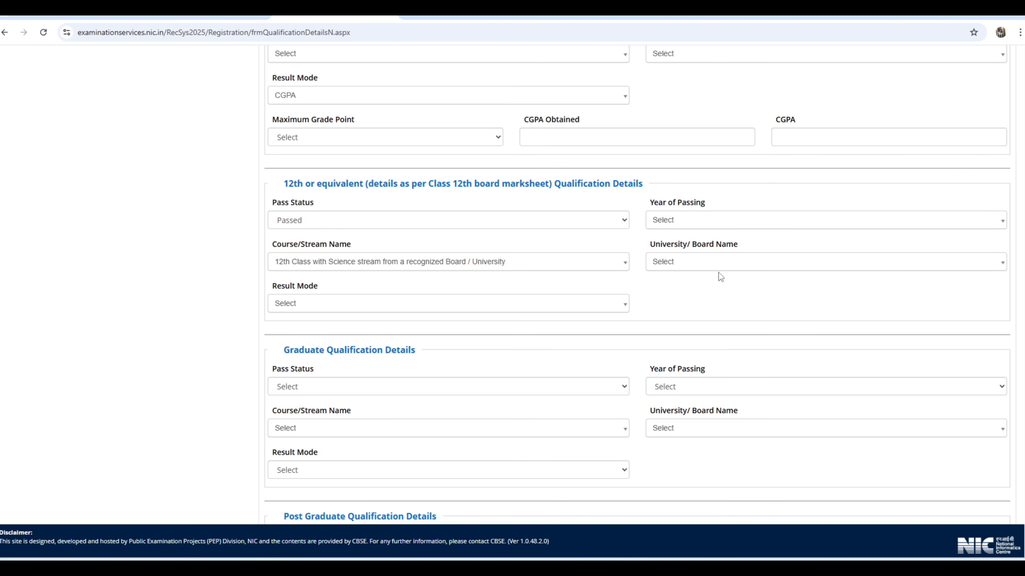
Review the 12th Result Mode options and the Graduate and Post Graduate sections down to the CAPTCHA field
click(324, 307)
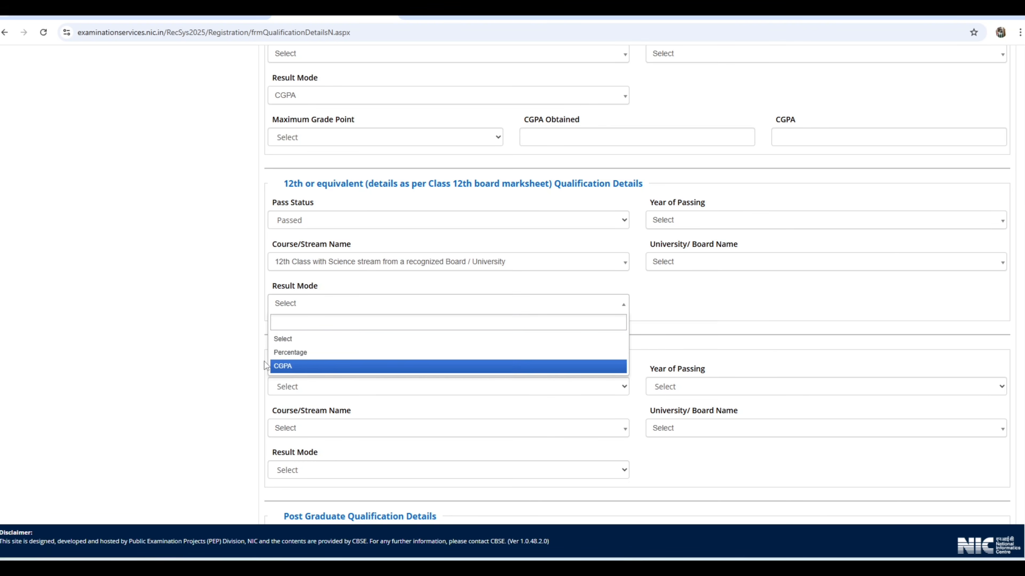
click(299, 365)
scroll(737, 288, down, 4)
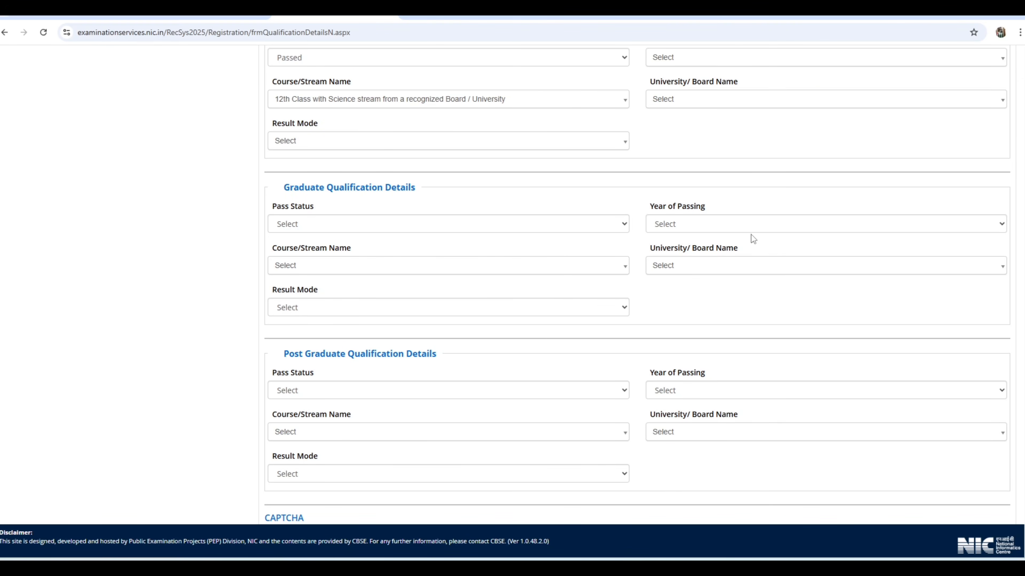
scroll(679, 308, down, 3)
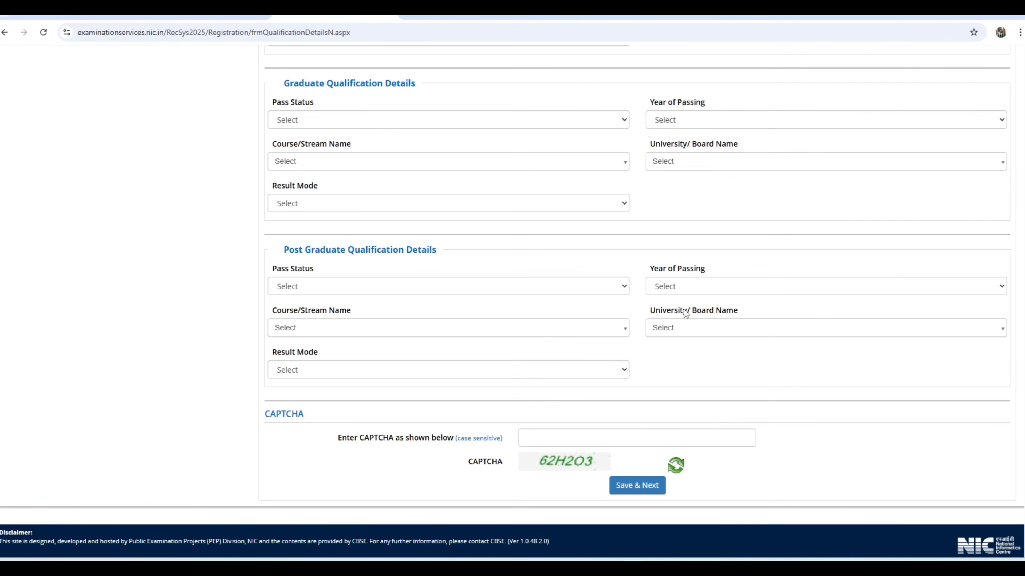
click(563, 435)
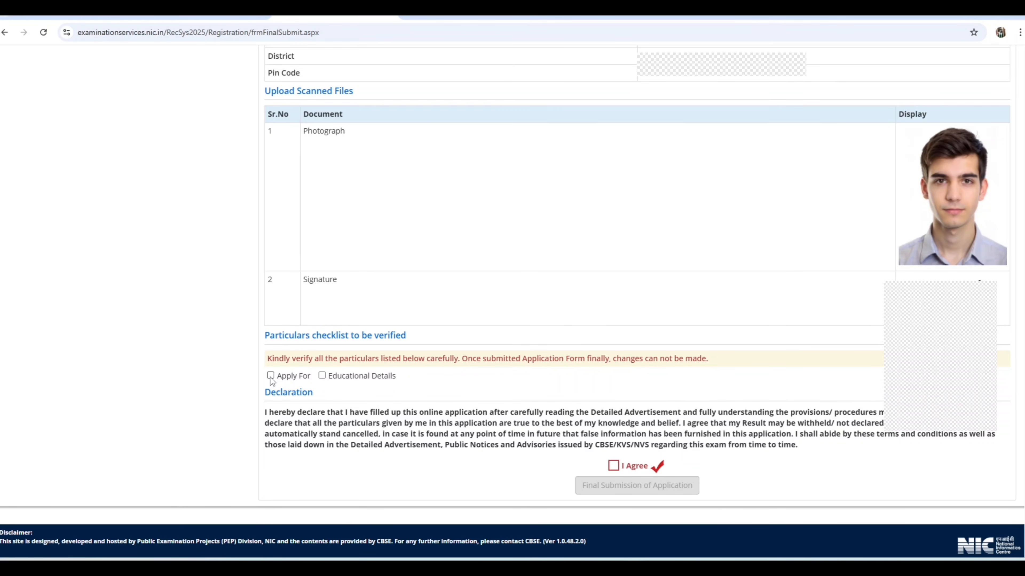
Mark Educational Details as verified, agree to the declaration, and confirm the final submission of the application
click(321, 376)
click(612, 467)
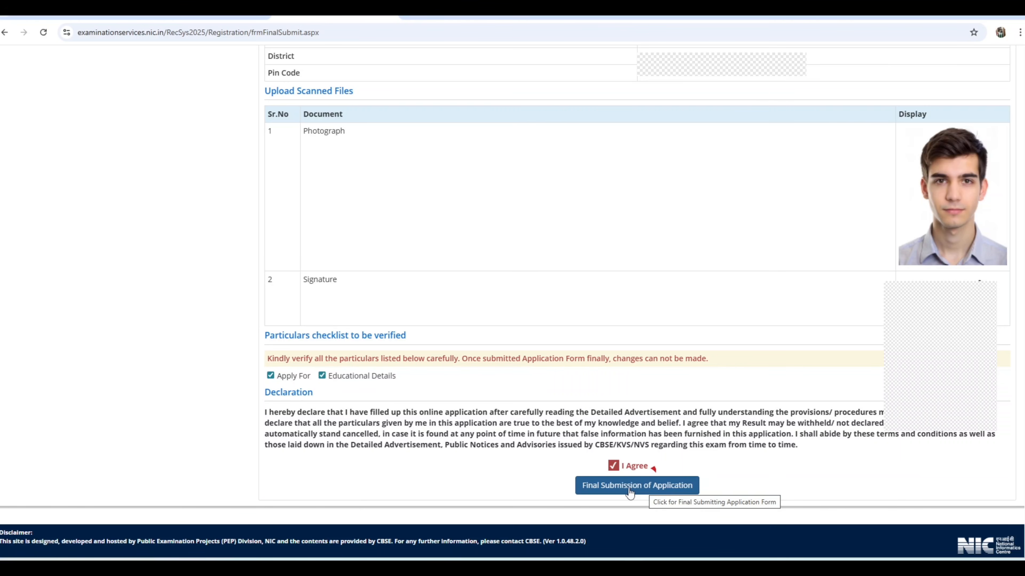
click(629, 487)
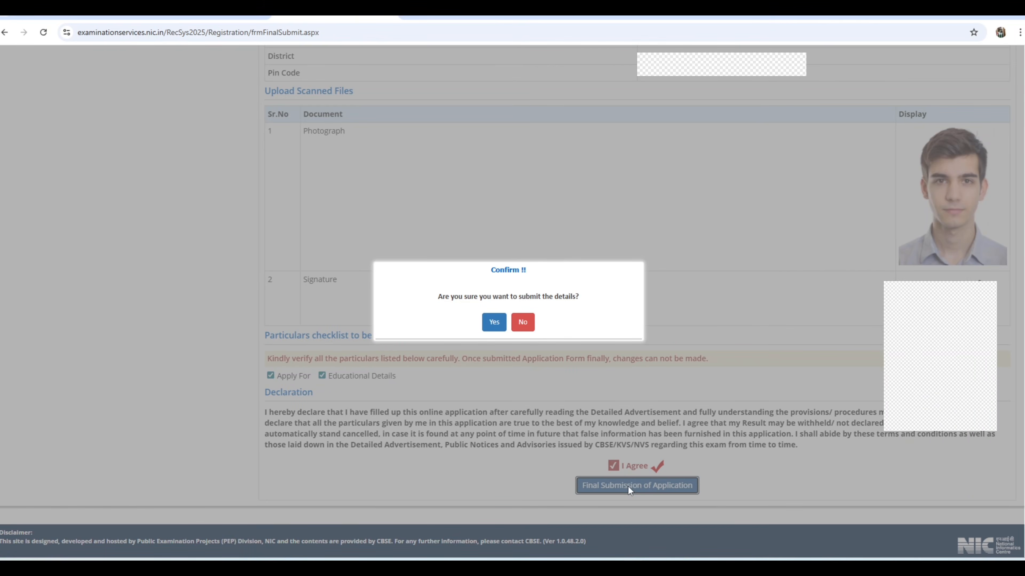
click(494, 323)
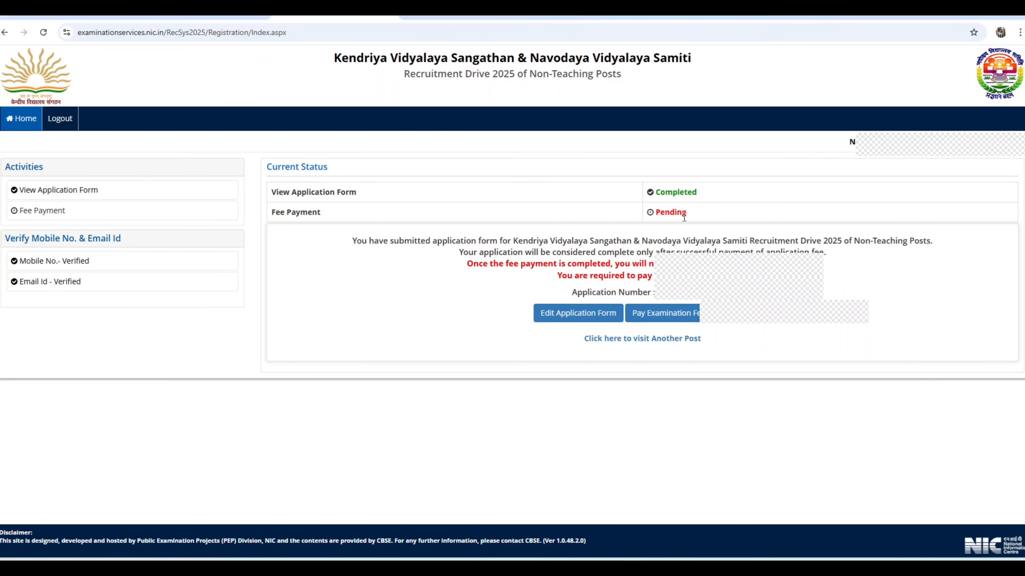
Start the examination fee payment from the pending status page and proceed with Online Payment as the mode
drag(687, 213, 646, 214)
click(695, 215)
click(672, 316)
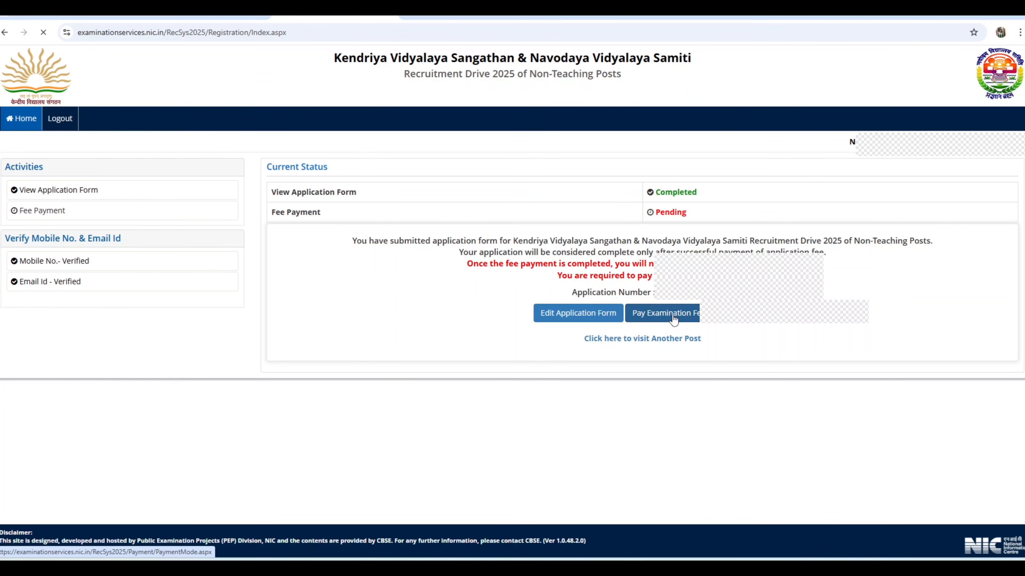
click(480, 237)
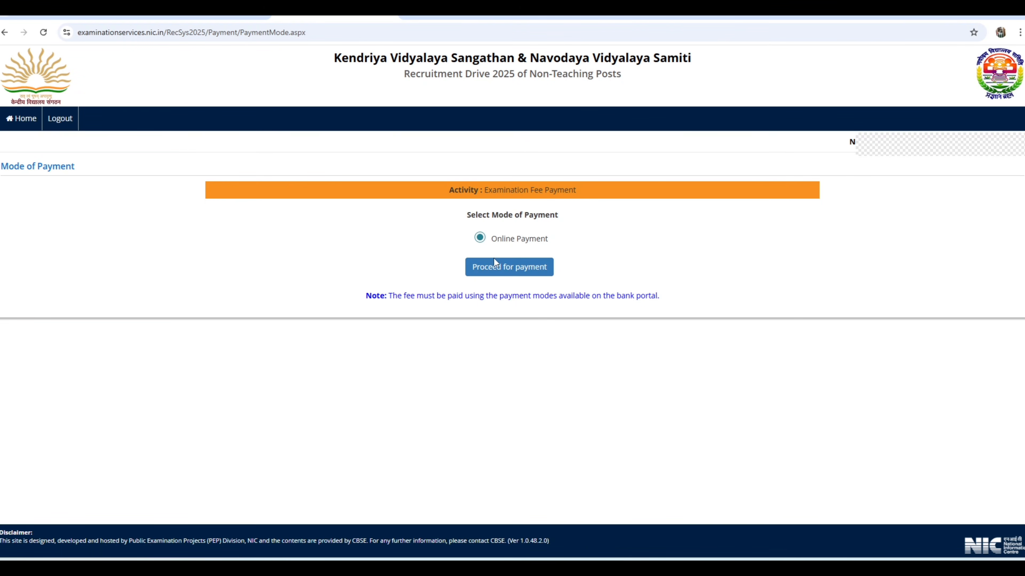
click(513, 274)
click(558, 103)
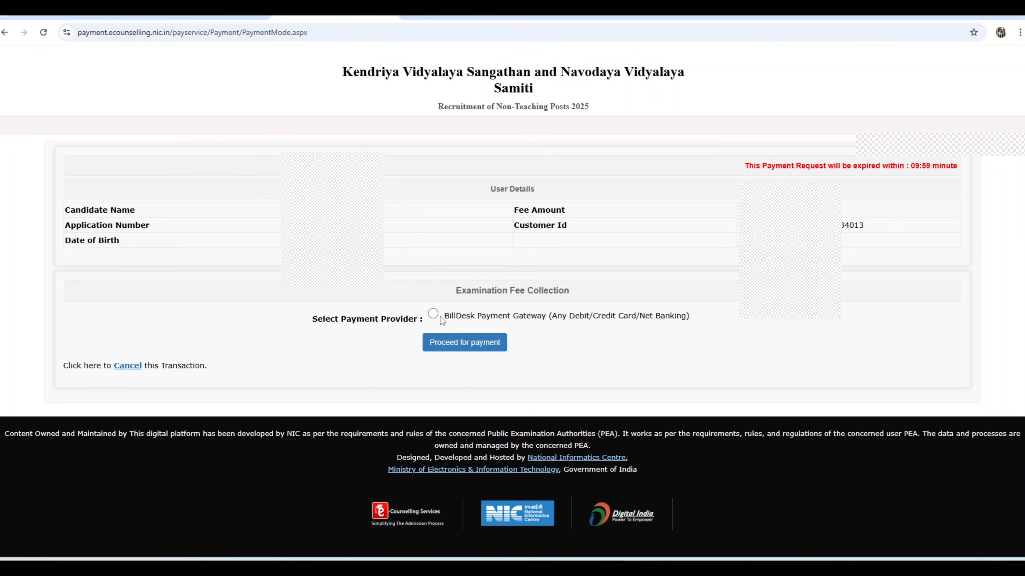
Proceed with the BillDesk Payment Gateway and view its UPI and QR payment methods
click(433, 314)
click(459, 344)
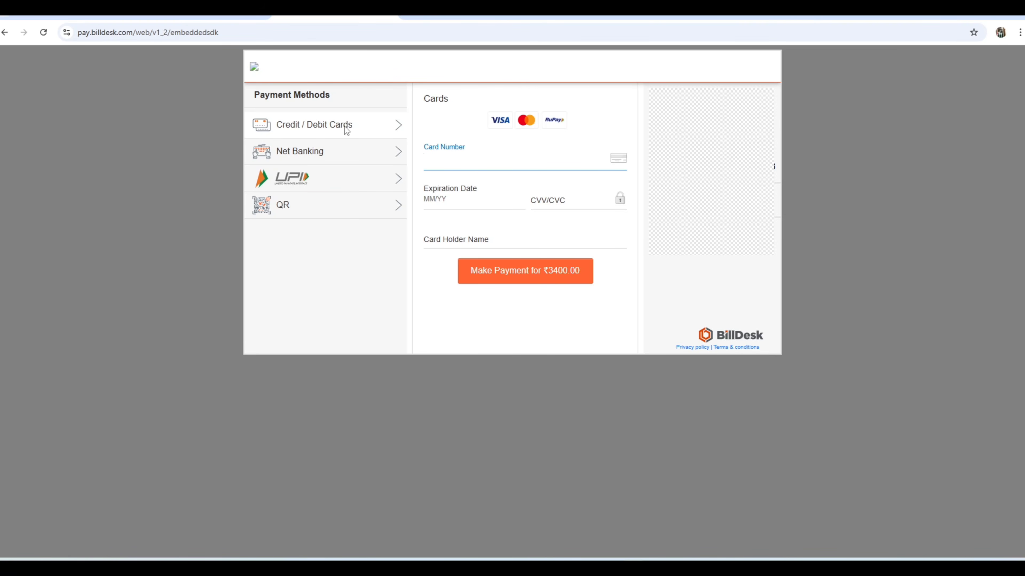
click(320, 184)
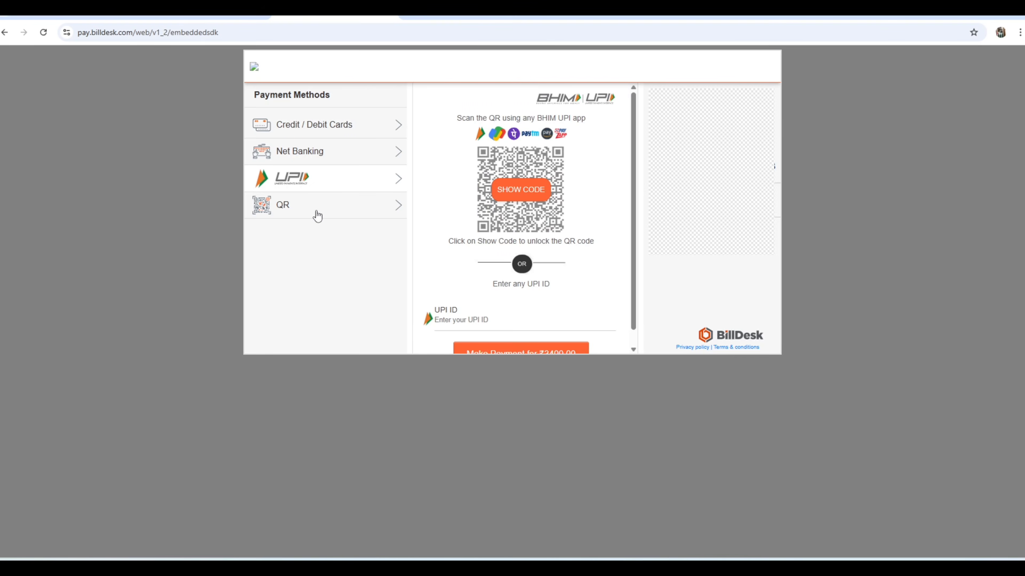
click(312, 204)
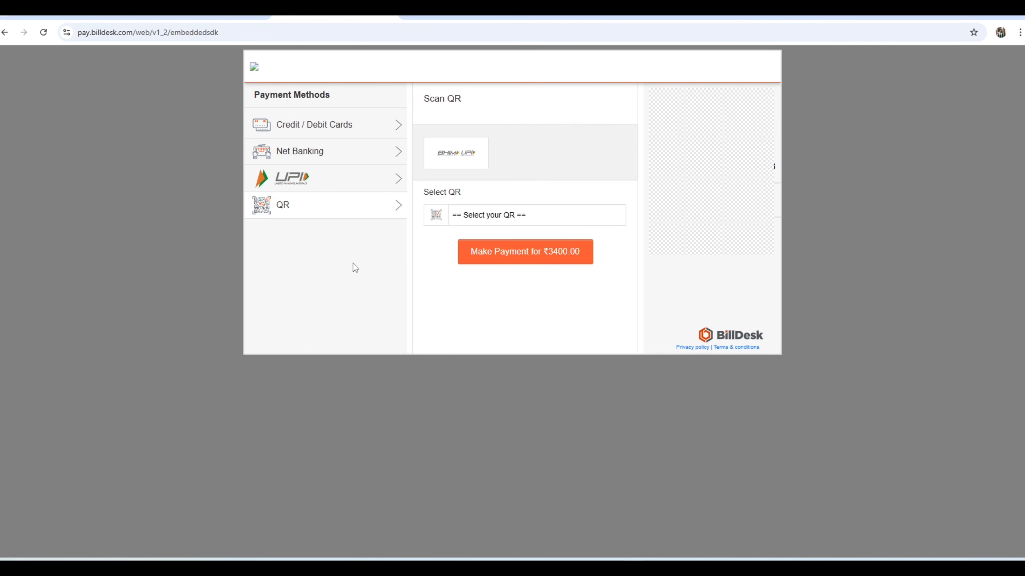